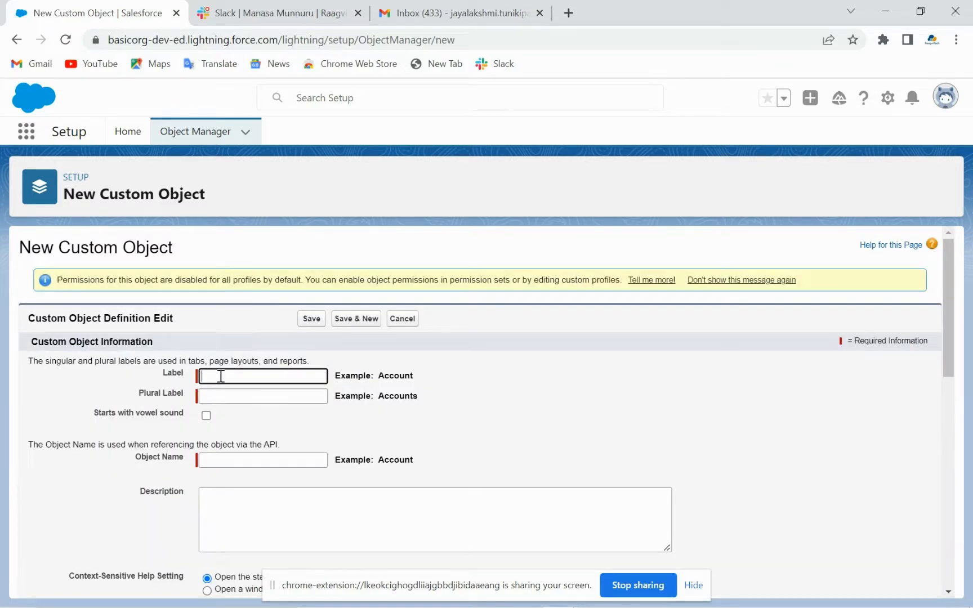
Enter example as the new custom object's label and examples as its plural label
{"action": "left_click", "coordinate": [221, 377]}
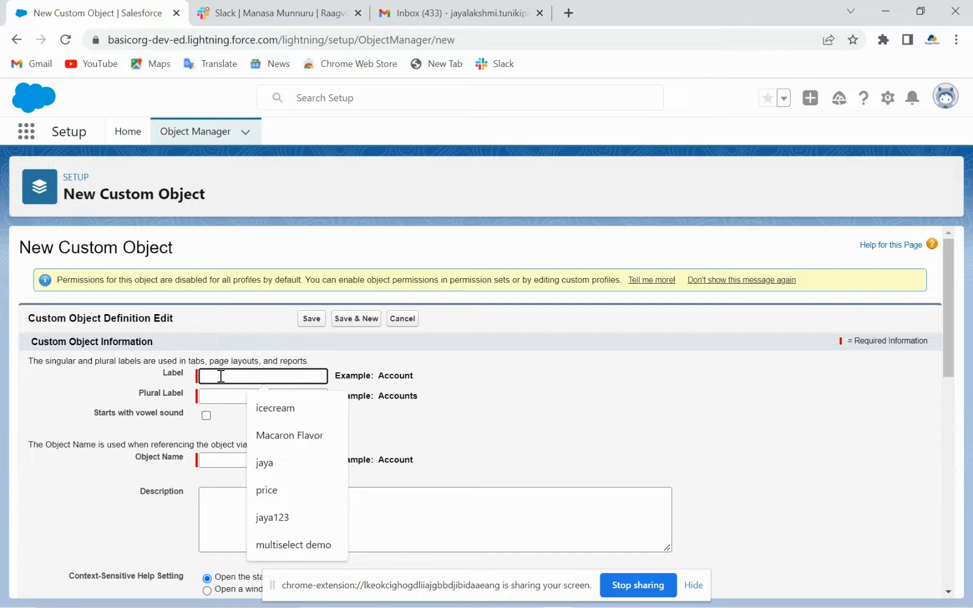
{"action": "type", "text": "fr"}
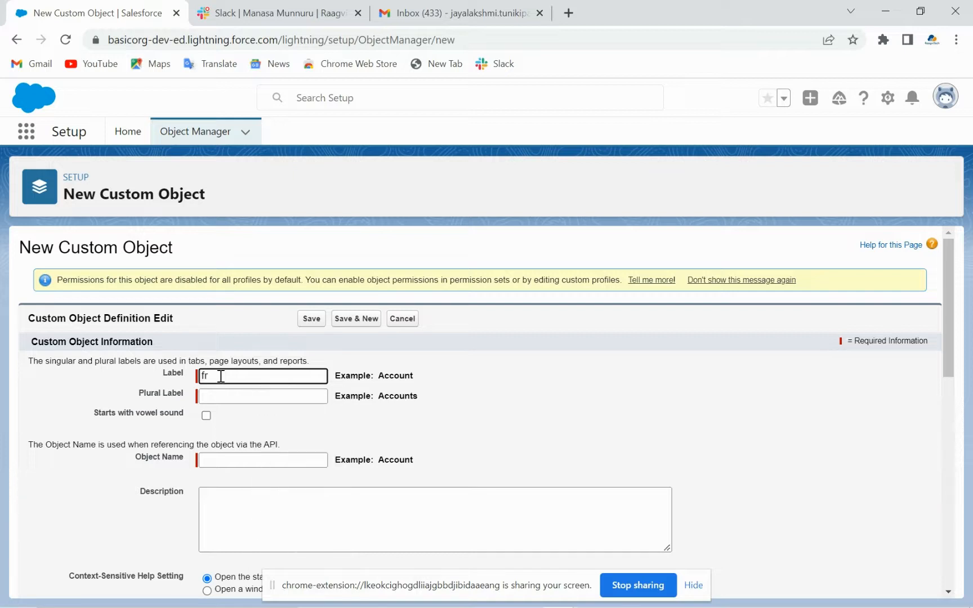
{"action": "key", "text": "BackSpace"}
{"action": "type", "text": "example"}
{"action": "left_click", "coordinate": [234, 398]}
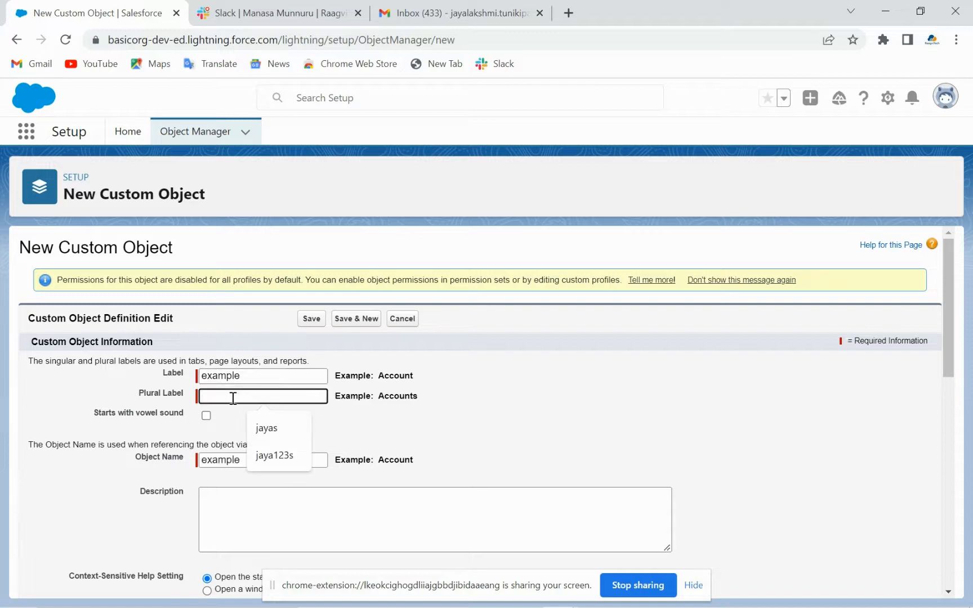
{"action": "type", "text": "examples"}
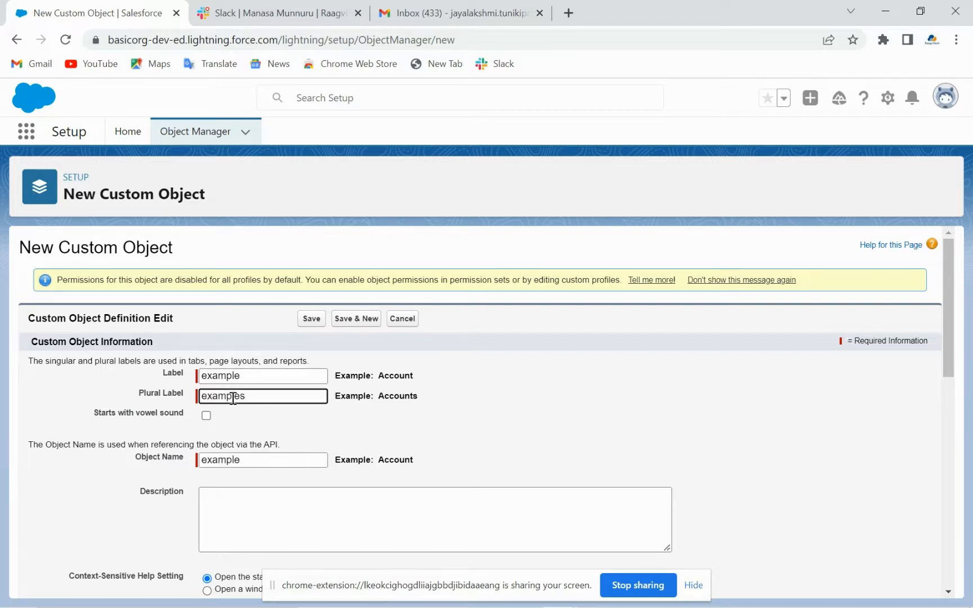
Allow search for the custom object and save it
{"action": "scroll", "coordinate": [264, 404], "scroll_direction": "down", "scroll_amount": 1}
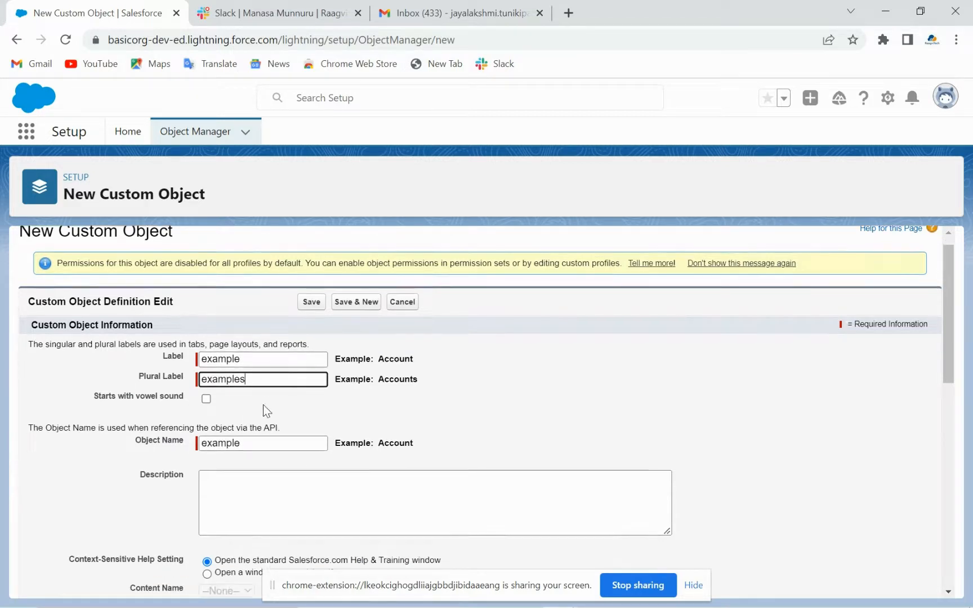
{"action": "scroll", "coordinate": [264, 404], "scroll_direction": "down", "scroll_amount": 1}
{"action": "scroll", "coordinate": [263, 404], "scroll_direction": "down", "scroll_amount": 5}
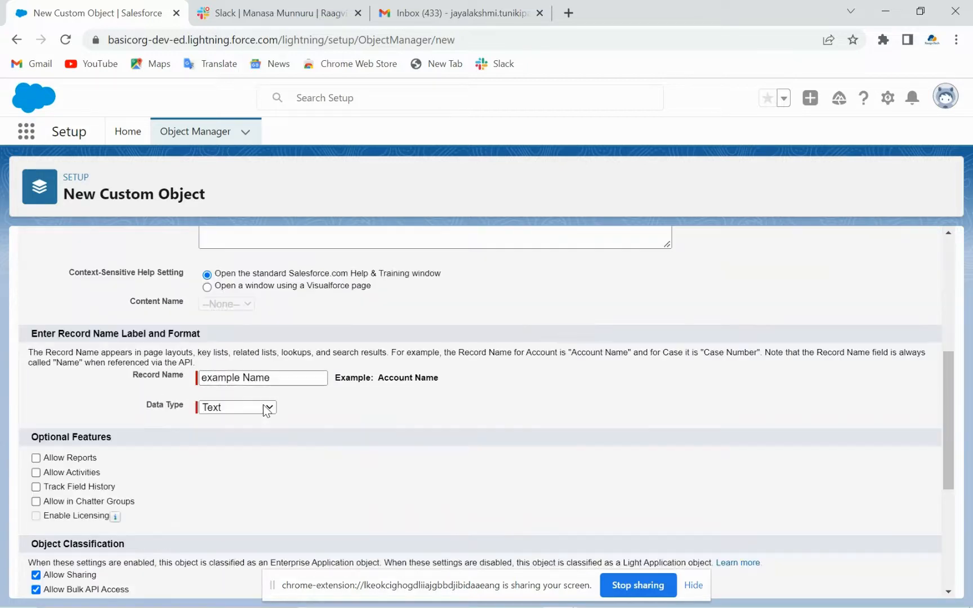
{"action": "scroll", "coordinate": [263, 405], "scroll_direction": "down", "scroll_amount": 1}
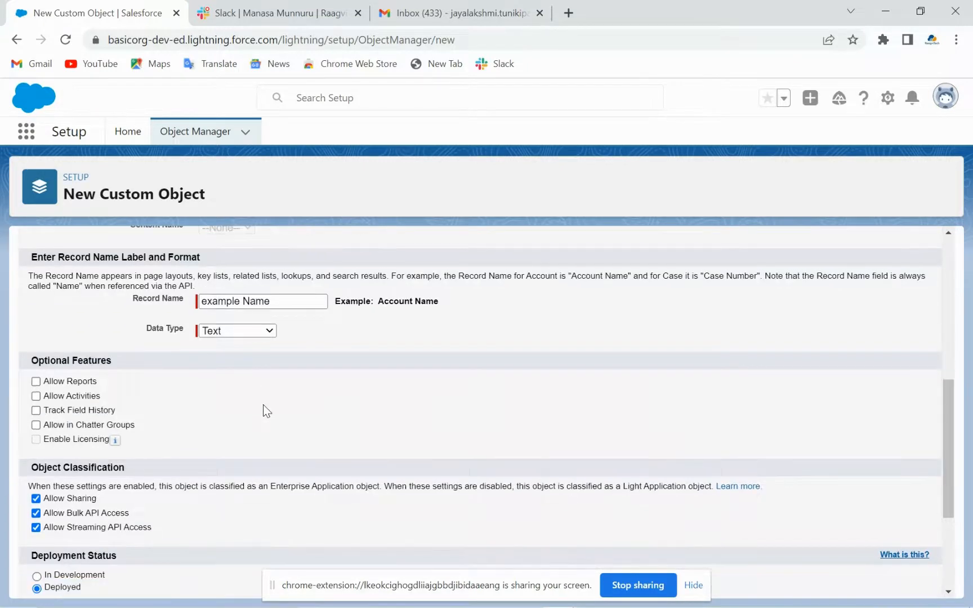
{"action": "scroll", "coordinate": [263, 404], "scroll_direction": "down", "scroll_amount": 3}
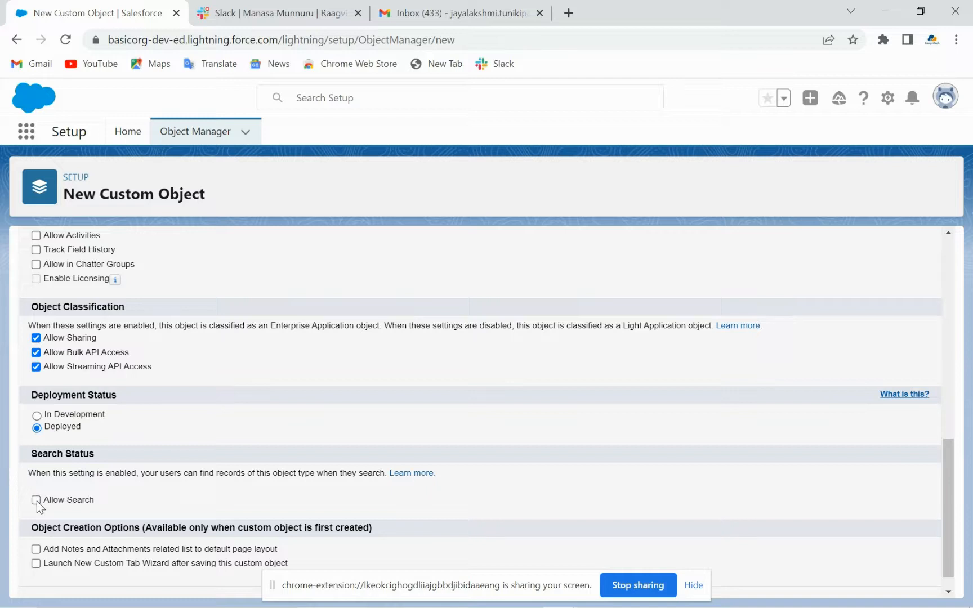
{"action": "scroll", "coordinate": [297, 446], "scroll_direction": "down", "scroll_amount": 1}
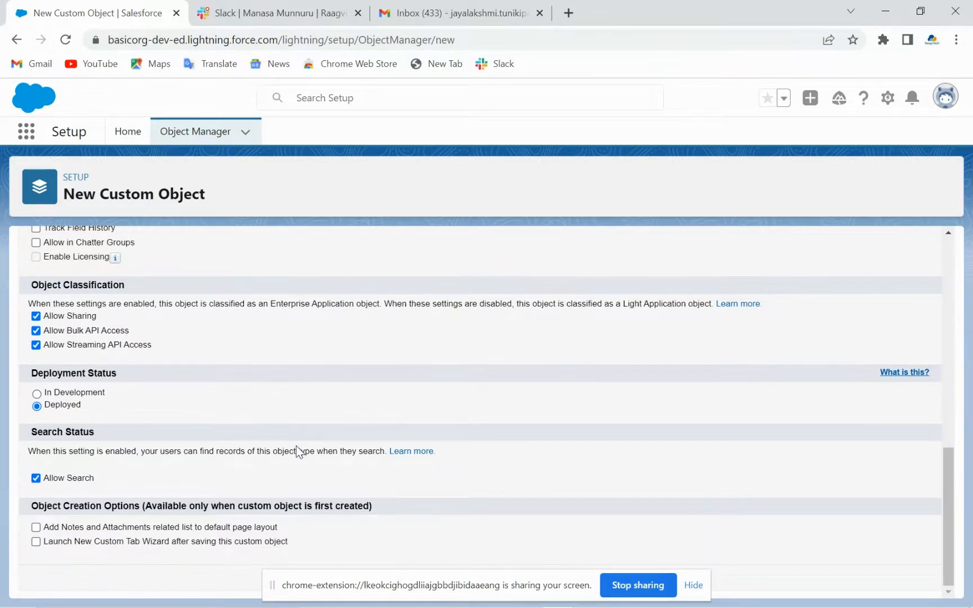
{"action": "left_click", "coordinate": [691, 587]}
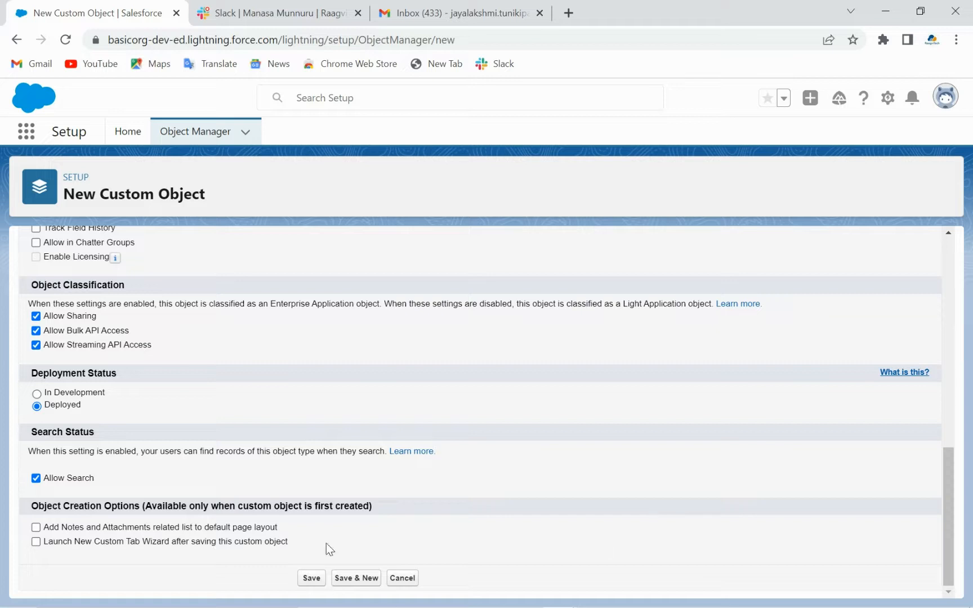
{"action": "left_click", "coordinate": [309, 578]}
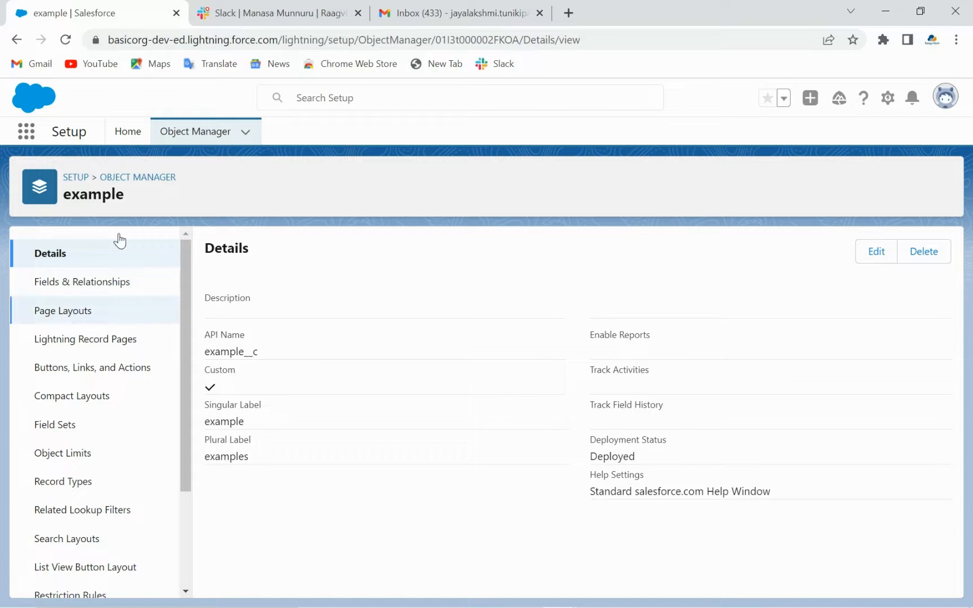
Start a new custom field on the example object with the Picklist data type and continue to its details
{"action": "left_click", "coordinate": [87, 282]}
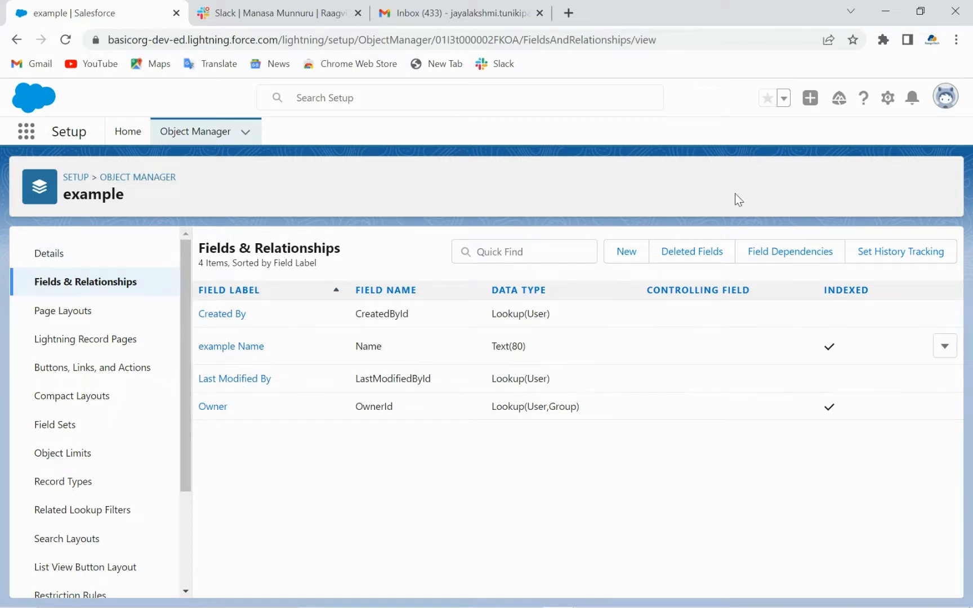
{"action": "left_click", "coordinate": [626, 253]}
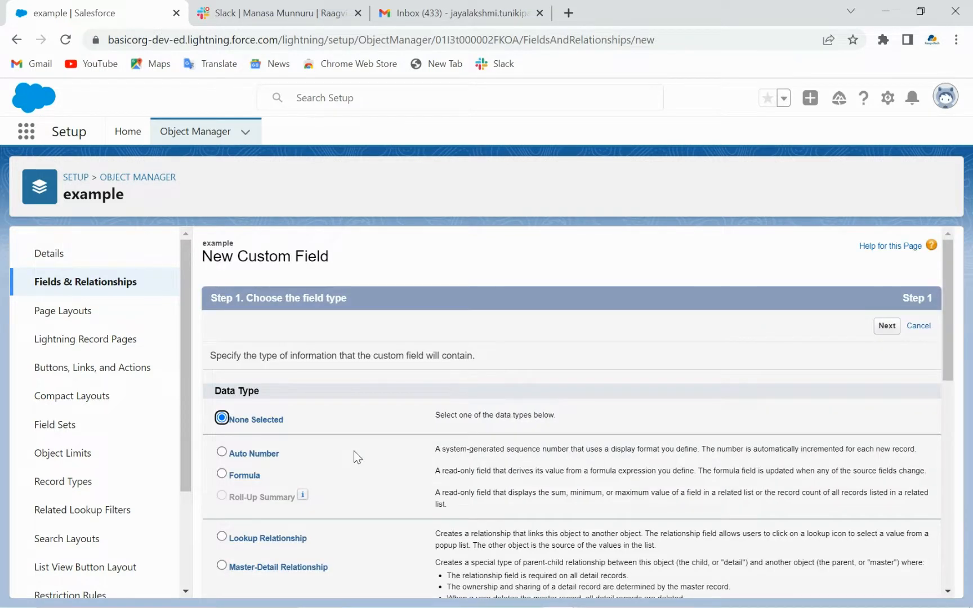
{"action": "scroll", "coordinate": [353, 451], "scroll_direction": "down", "scroll_amount": 10}
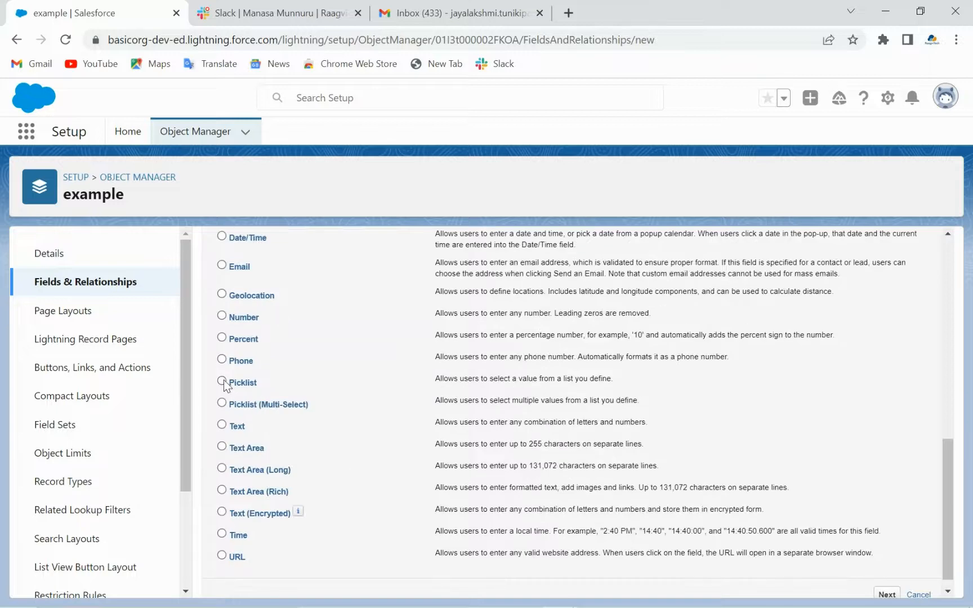
{"action": "left_click", "coordinate": [223, 383]}
{"action": "scroll", "coordinate": [814, 468], "scroll_direction": "down", "scroll_amount": 1}
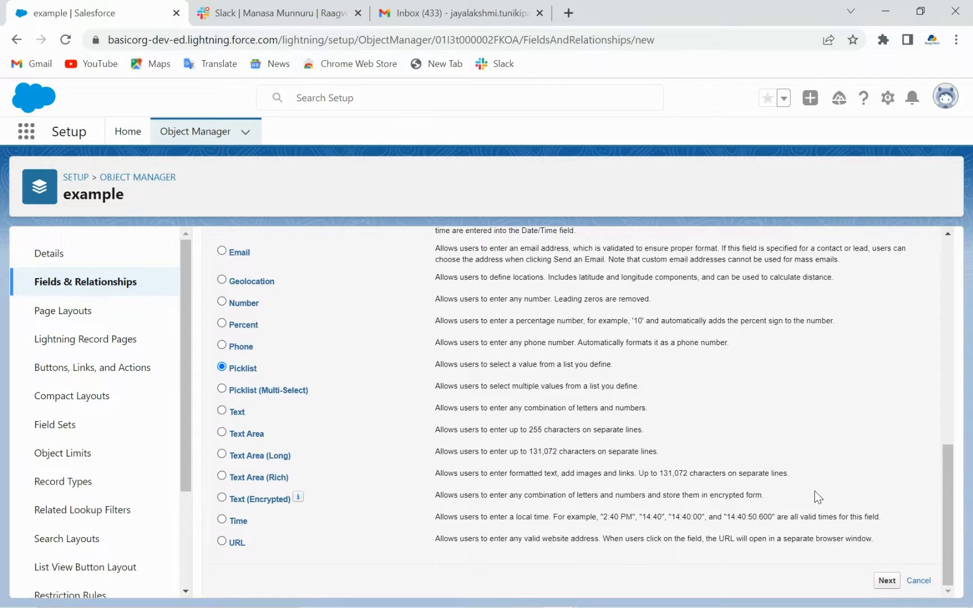
{"action": "left_click", "coordinate": [886, 582]}
Label the picklist field fruits and choose to enter its values on separate lines instead of using a global value set
{"action": "left_click", "coordinate": [421, 360]}
{"action": "left_click", "coordinate": [416, 360]}
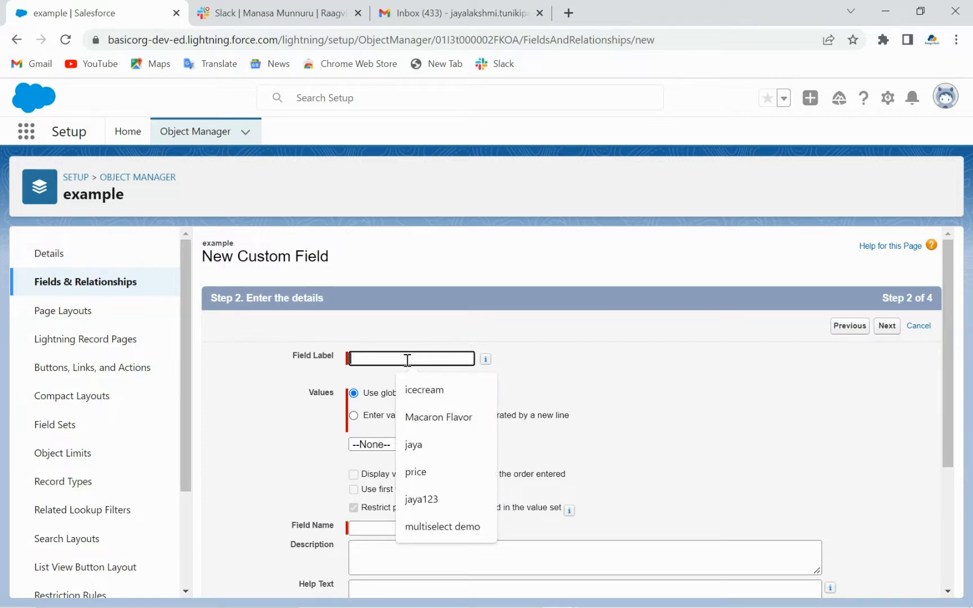
{"action": "type", "text": "fruits"}
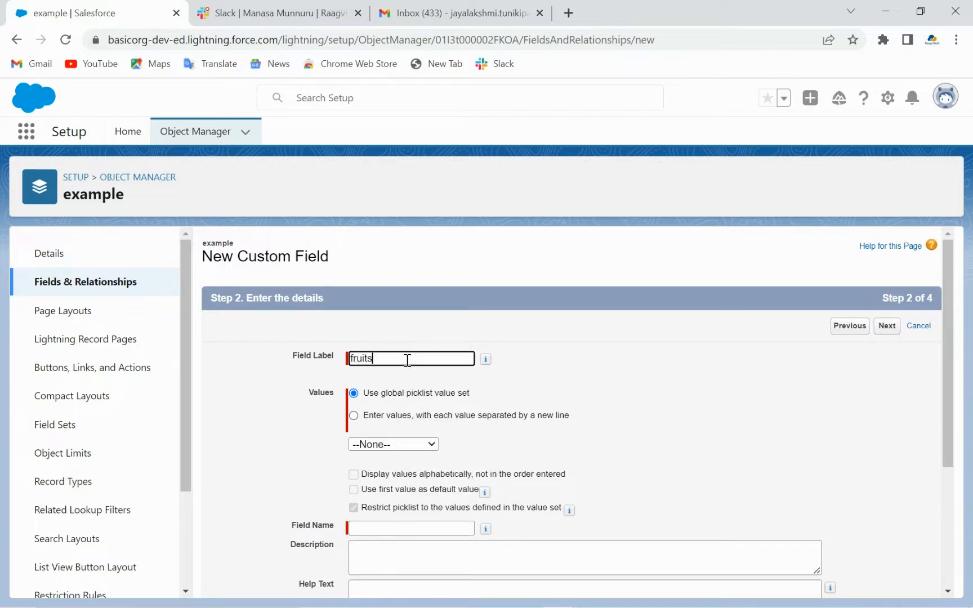
{"action": "left_click", "coordinate": [353, 416]}
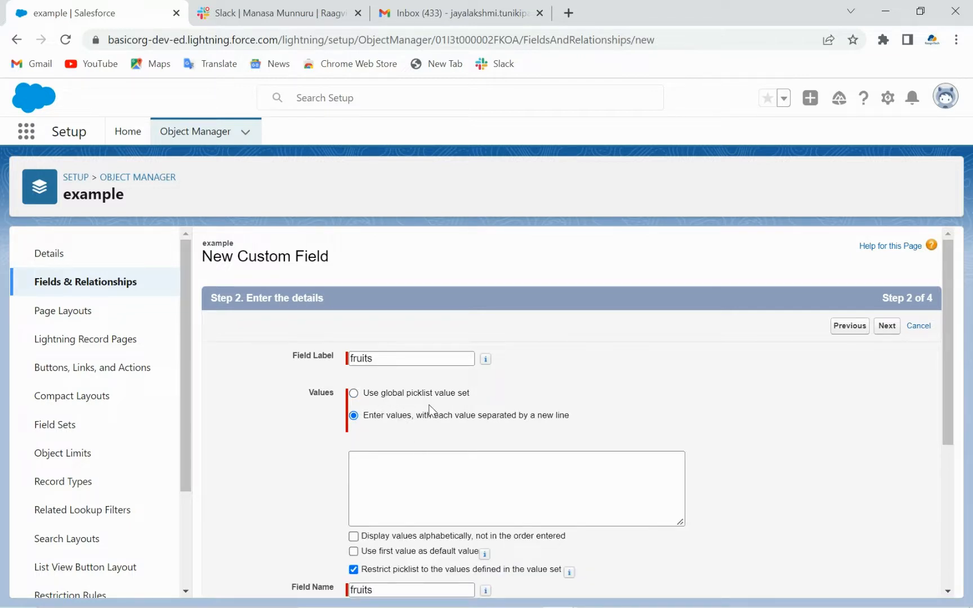
Enter the picklist values mango, apple, grapes, banana and orange, each on its own line
{"action": "left_click", "coordinate": [427, 488]}
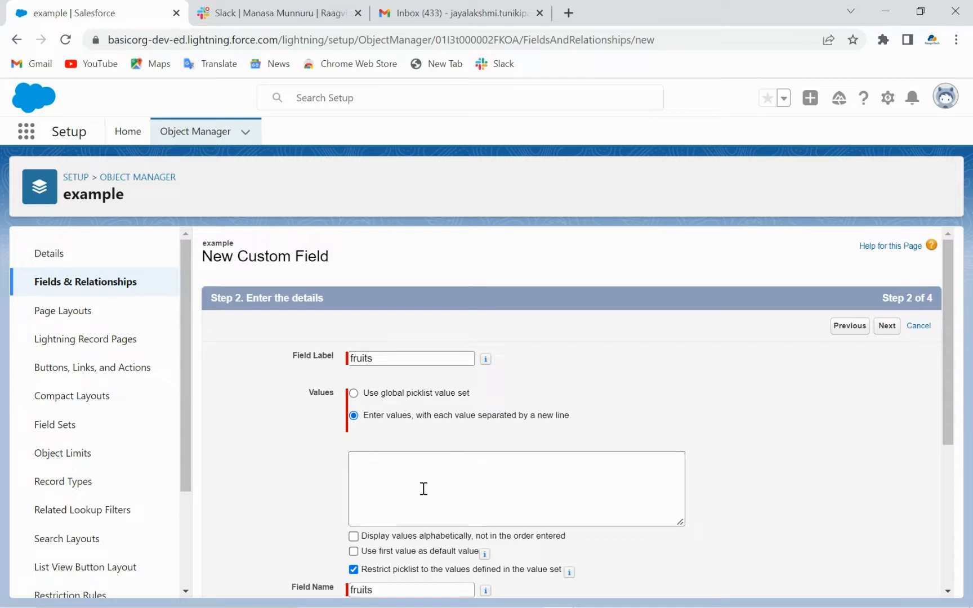
{"action": "type", "text": "mango"}
{"action": "key", "text": "Return"}
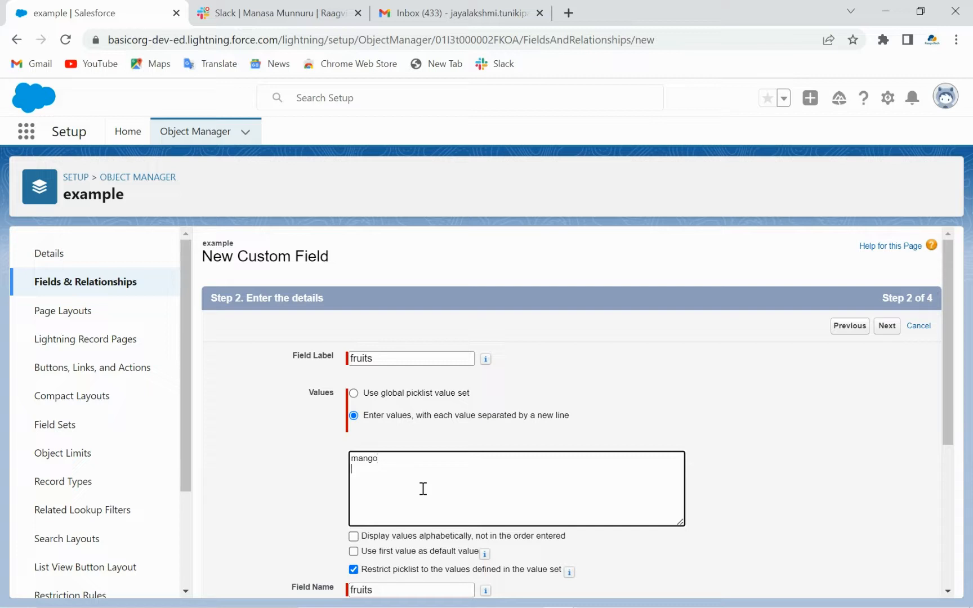
{"action": "type", "text": "apple"}
{"action": "key", "text": "Return"}
{"action": "type", "text": "grapes"}
{"action": "type", "text": "bana"}
{"action": "key", "text": "BackSpace"}
{"action": "key", "text": "BackSpace"}
{"action": "key", "text": "BackSpace"}
{"action": "key", "text": "BackSpace"}
{"action": "key", "text": "Return"}
{"action": "type", "text": "banana "}
{"action": "type", "text": "orange"}
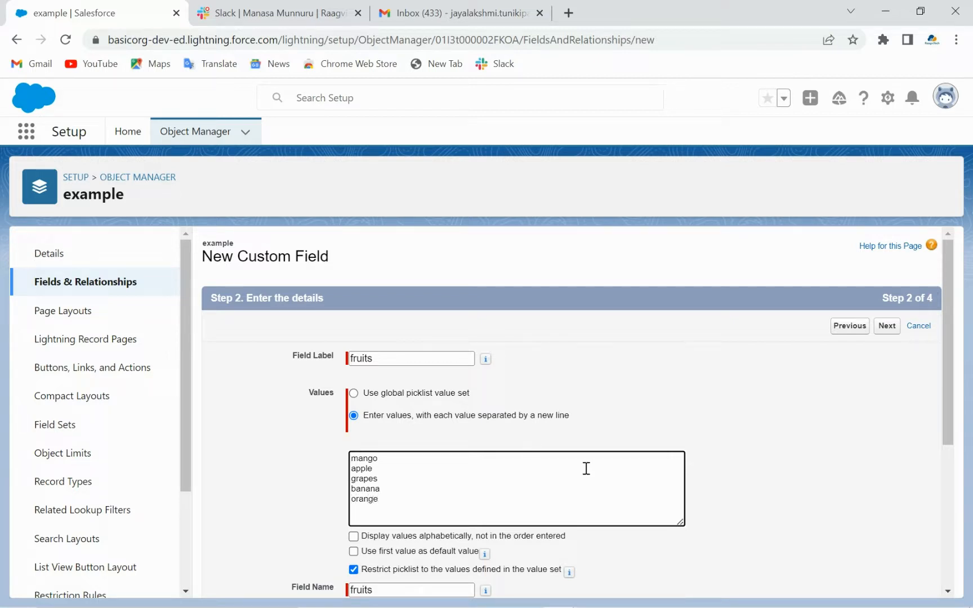
Set the picklist to display values alphabetically, use the first value as default and restrict entries to the defined value set
{"action": "scroll", "coordinate": [586, 468], "scroll_direction": "down", "scroll_amount": 3}
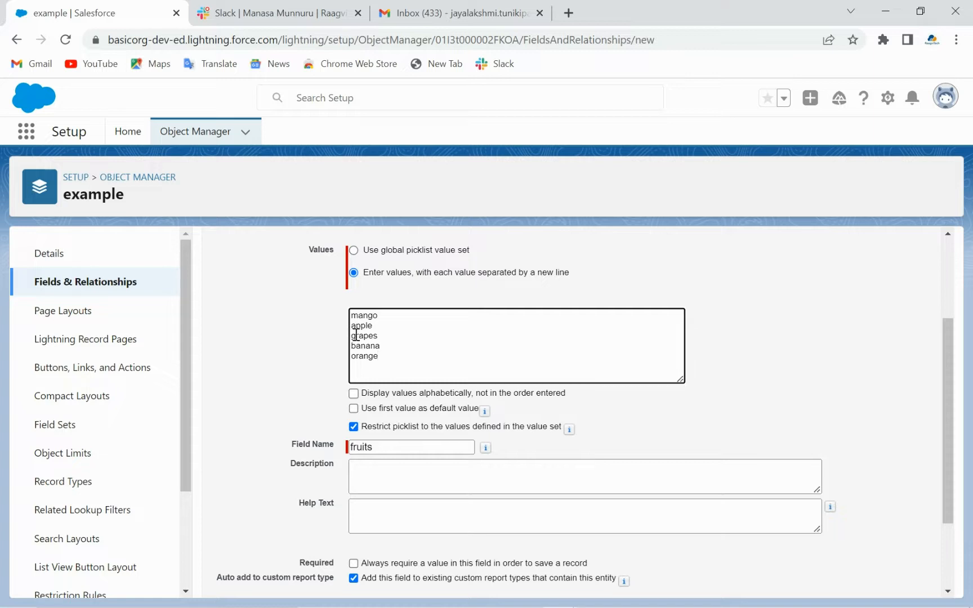
{"action": "left_click", "coordinate": [354, 394]}
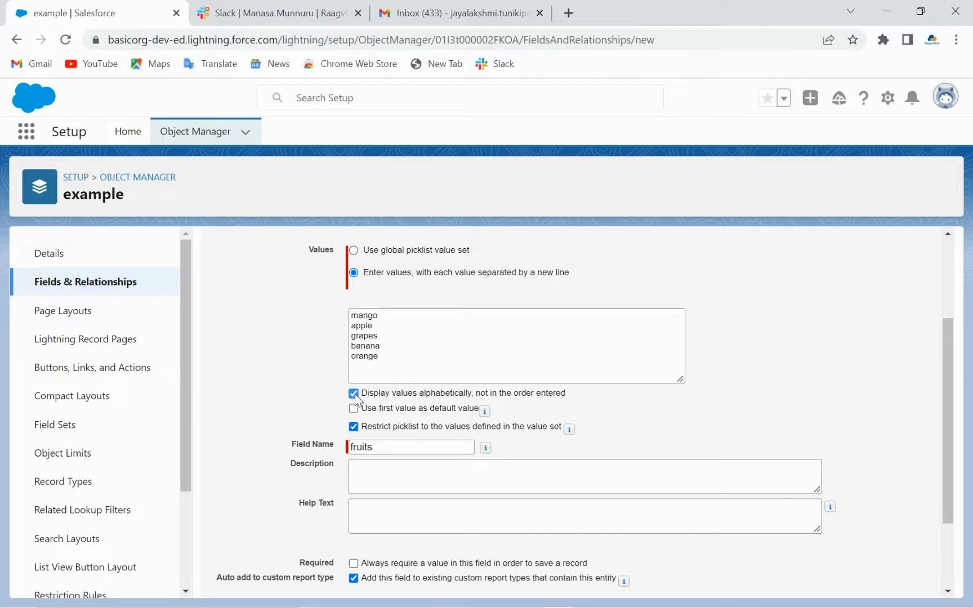
{"action": "left_click", "coordinate": [354, 394]}
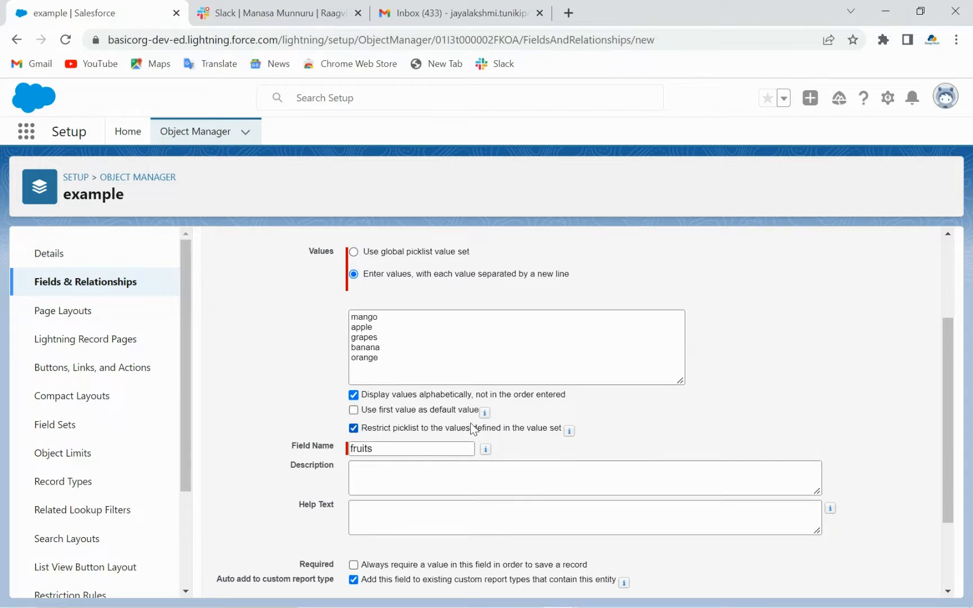
{"action": "scroll", "coordinate": [470, 427], "scroll_direction": "up", "scroll_amount": 1}
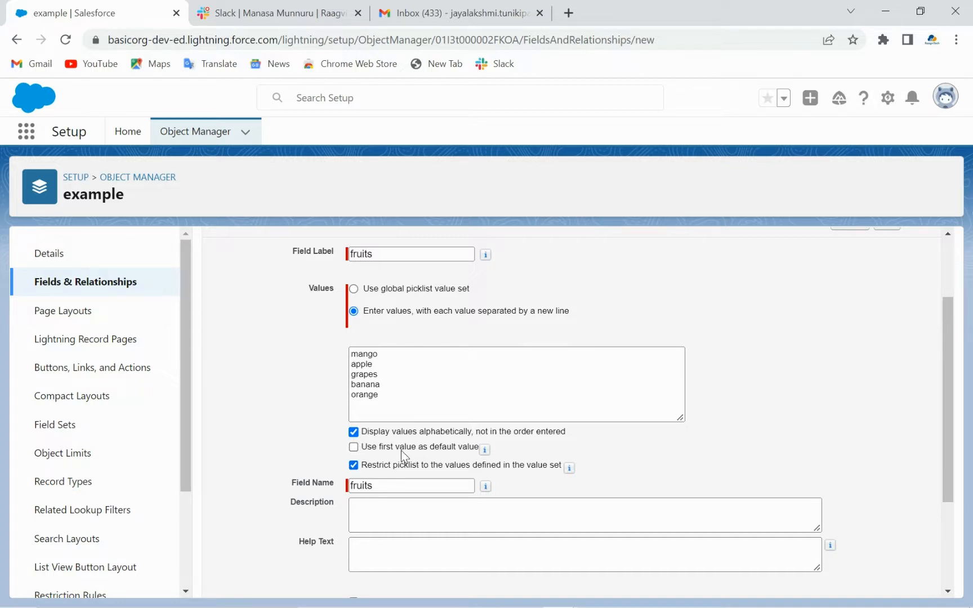
{"action": "left_click", "coordinate": [354, 447]}
{"action": "scroll", "coordinate": [460, 417], "scroll_direction": "down", "scroll_amount": 1}
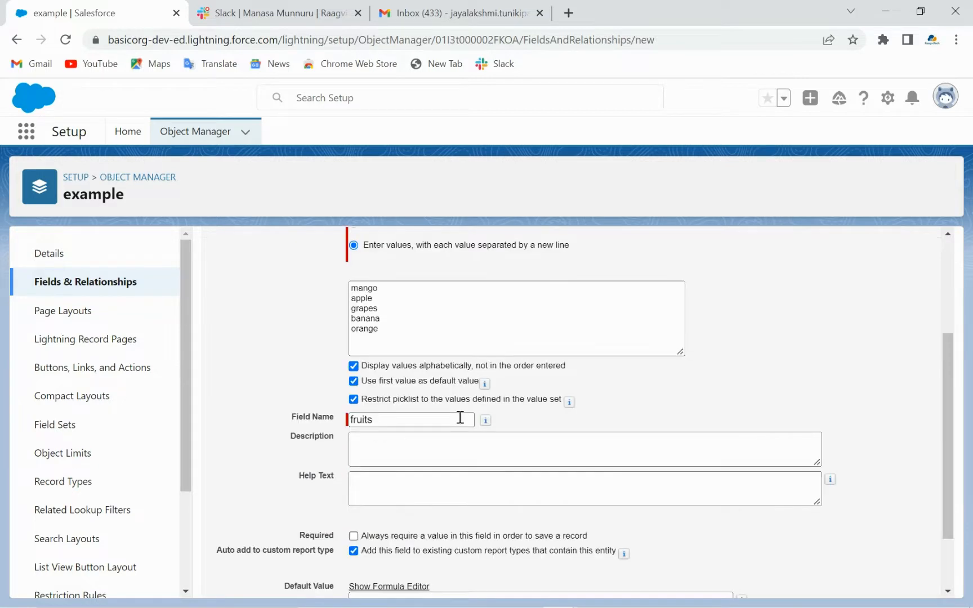
{"action": "left_click", "coordinate": [354, 399]}
{"action": "left_click", "coordinate": [354, 400]}
Make the fruits field optional for saving a record and continue to the field-level security settings
{"action": "scroll", "coordinate": [460, 404], "scroll_direction": "up", "scroll_amount": 3}
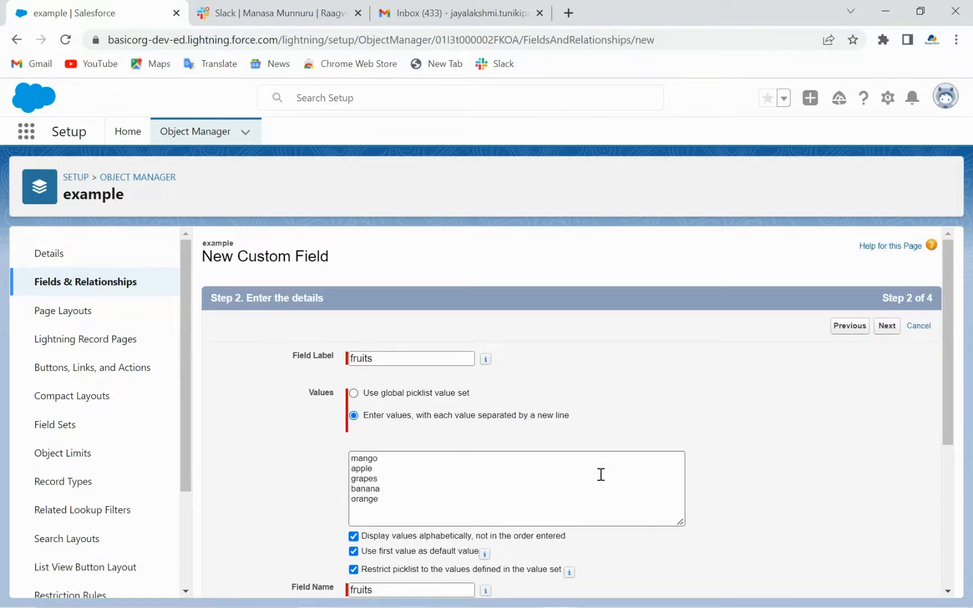
{"action": "scroll", "coordinate": [600, 473], "scroll_direction": "down", "scroll_amount": 2}
{"action": "scroll", "coordinate": [601, 474], "scroll_direction": "down", "scroll_amount": 1}
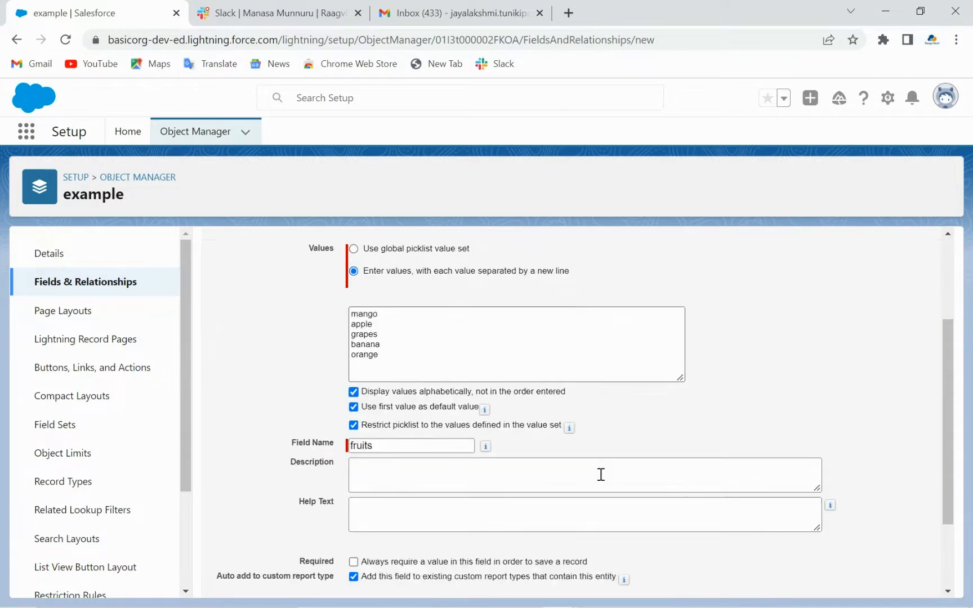
{"action": "scroll", "coordinate": [601, 474], "scroll_direction": "down", "scroll_amount": 2}
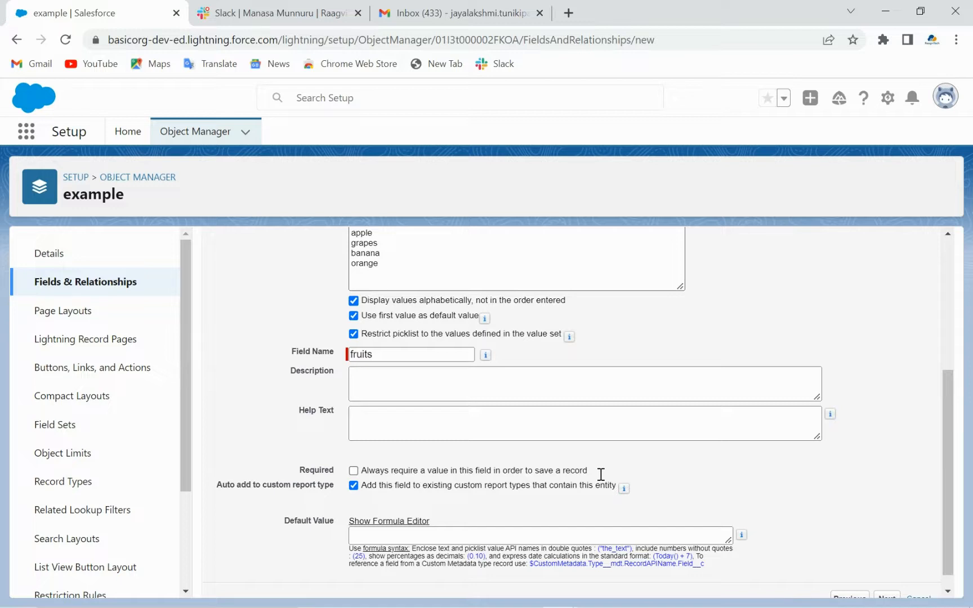
{"action": "scroll", "coordinate": [601, 474], "scroll_direction": "down", "scroll_amount": 1}
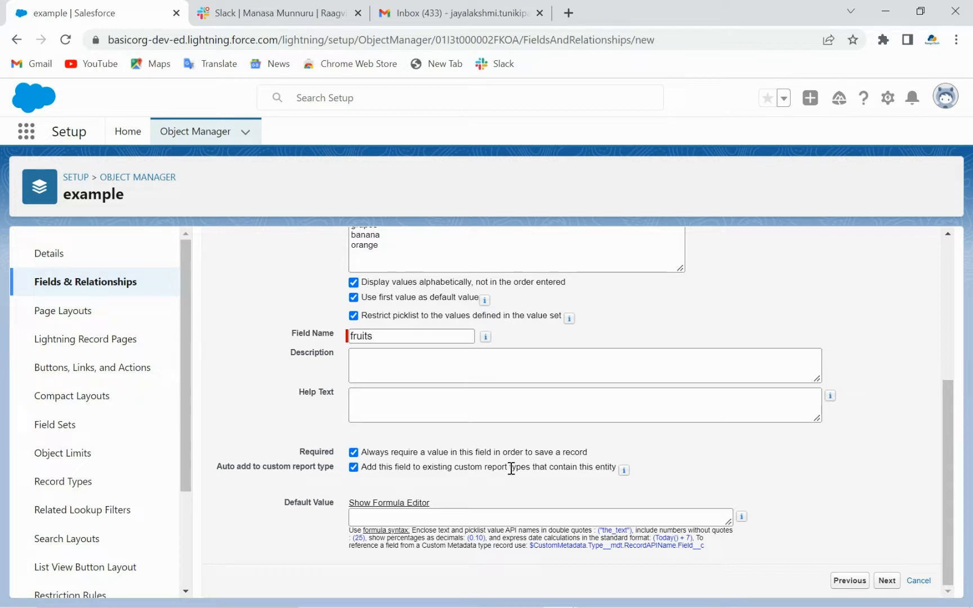
{"action": "left_click", "coordinate": [353, 452]}
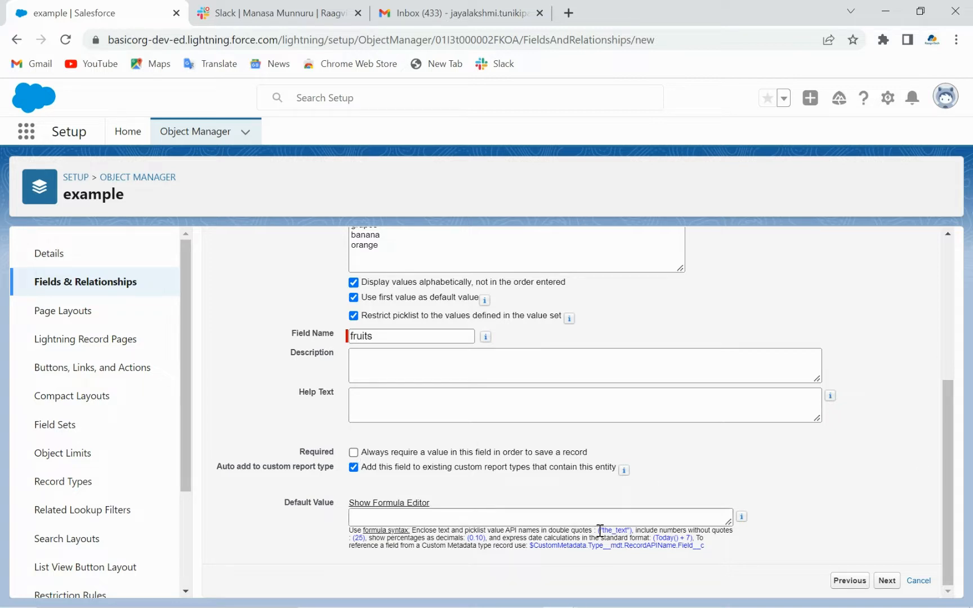
{"action": "left_click", "coordinate": [887, 581]}
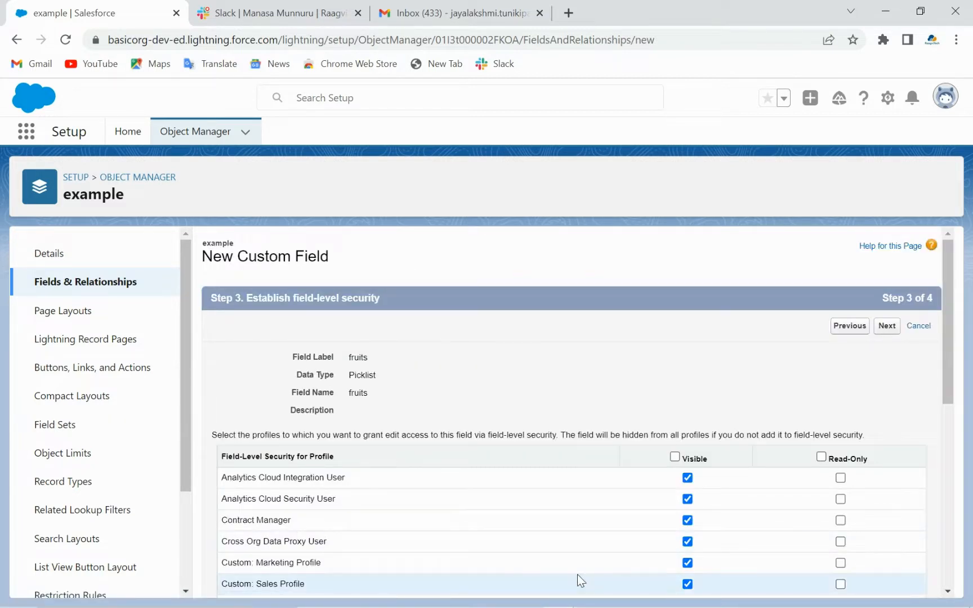
Accept the default profile visibility for the fruits field and continue to the page layout assignment
{"action": "scroll", "coordinate": [578, 575], "scroll_direction": "down", "scroll_amount": 4}
{"action": "scroll", "coordinate": [577, 575], "scroll_direction": "down", "scroll_amount": 3}
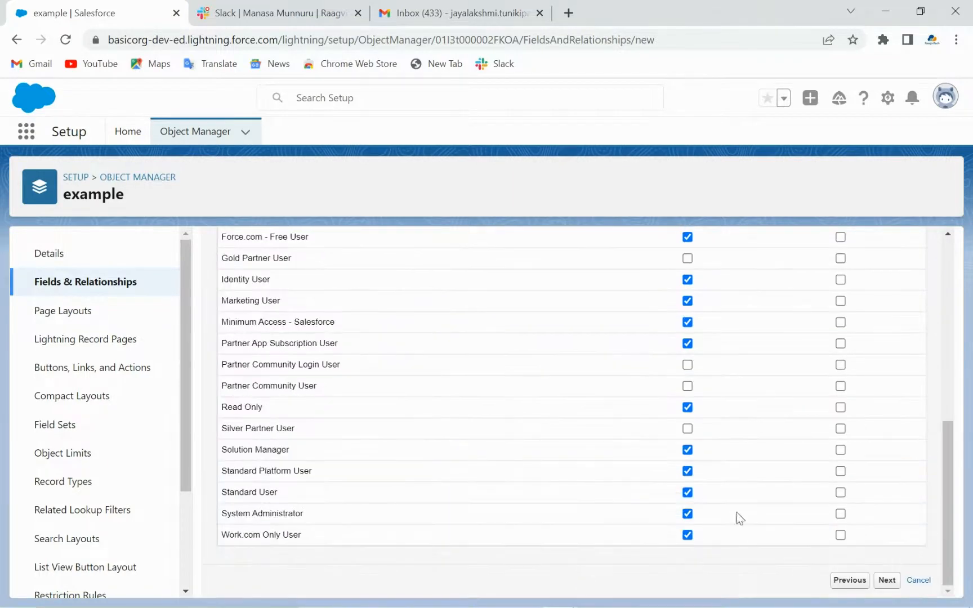
{"action": "mouse_move", "coordinate": [891, 580]}
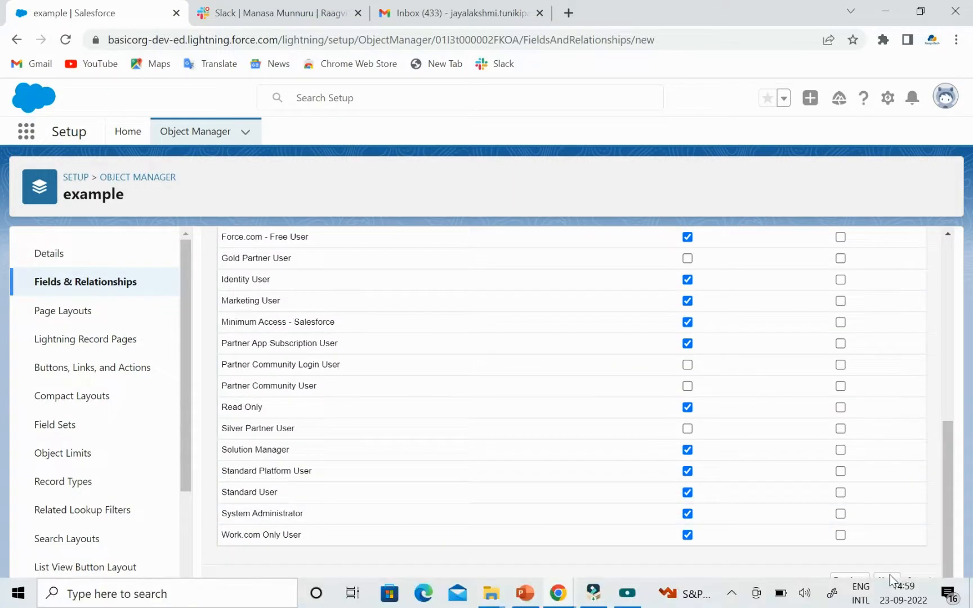
{"action": "left_click", "coordinate": [885, 578]}
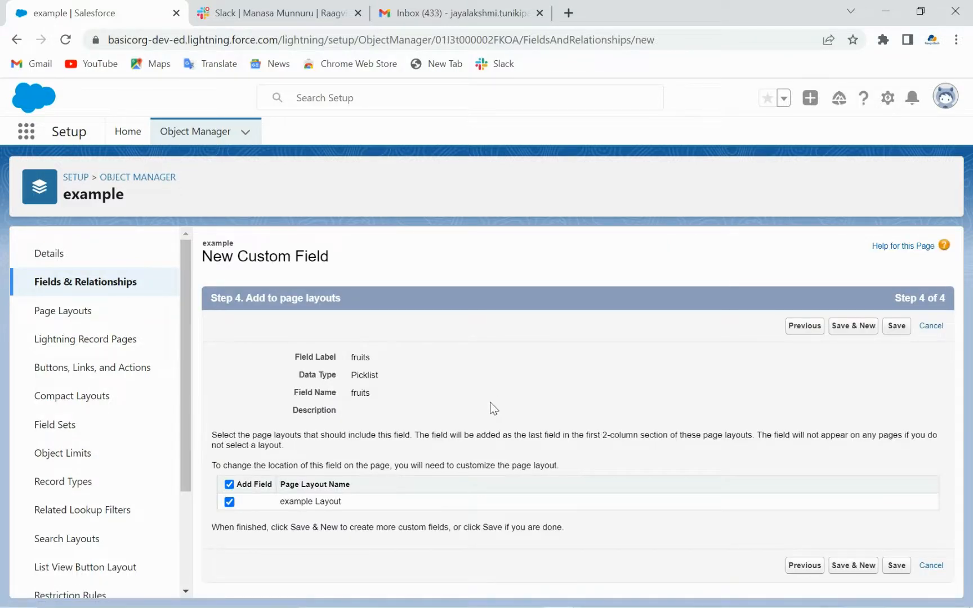
Save the fruits picklist field with its assignment to the example Layout
{"action": "left_click", "coordinate": [897, 565]}
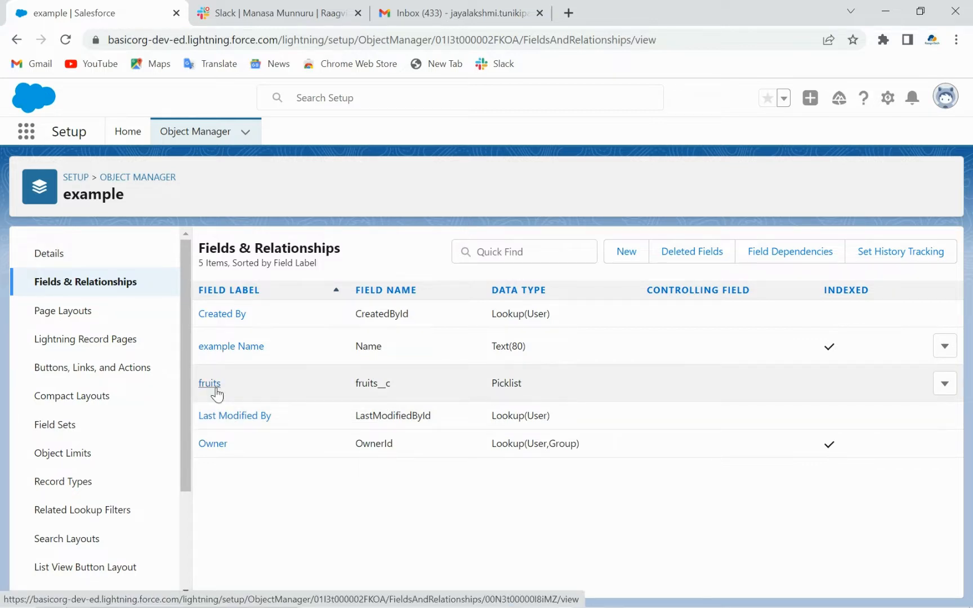
Switch to the PowerPoint presentation and view the slide about Custom Multi-Select Pick lists
{"action": "mouse_move", "coordinate": [492, 598]}
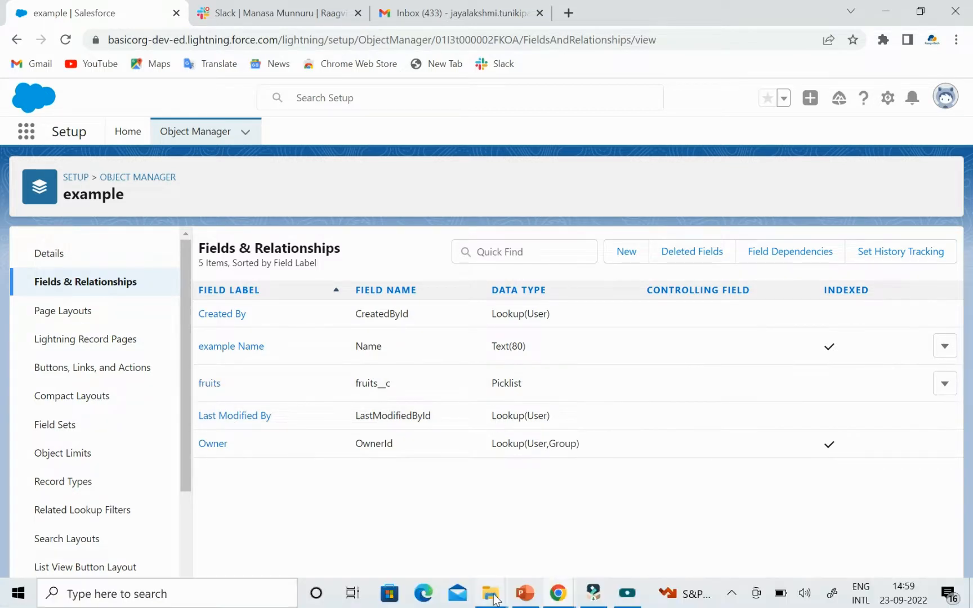
{"action": "left_click", "coordinate": [530, 591]}
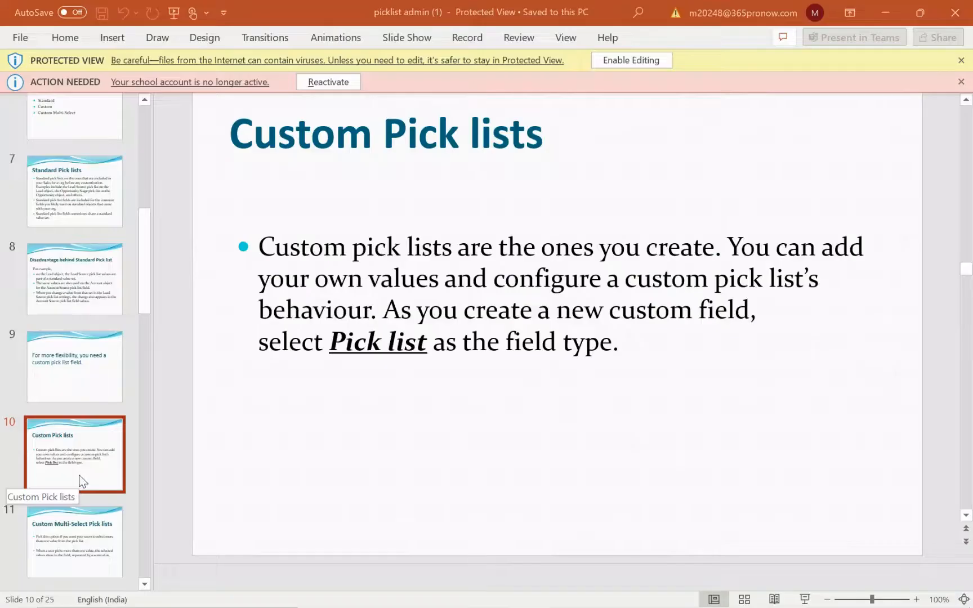
{"action": "scroll", "coordinate": [62, 440], "scroll_direction": "down", "scroll_amount": 2}
{"action": "left_click", "coordinate": [62, 440]}
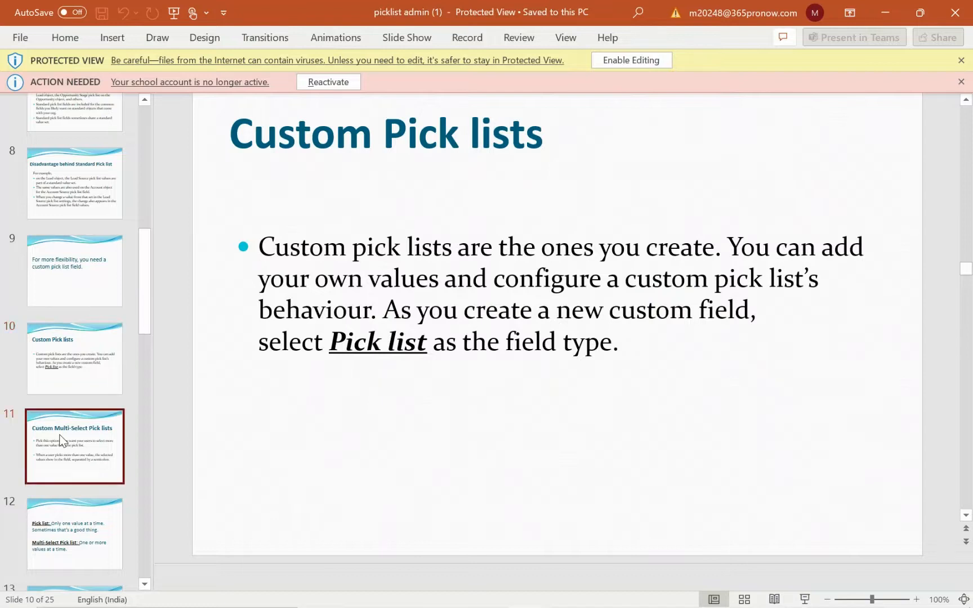
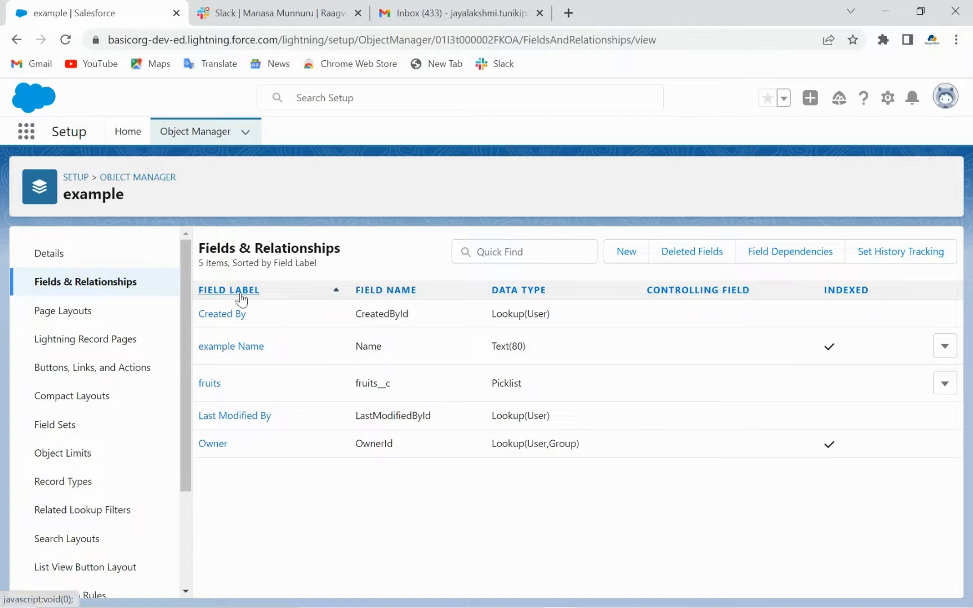
Start a new custom field on the example object in Salesforce with the Picklist (Multi-Select) data type and continue to its details
{"action": "left_click", "coordinate": [630, 257]}
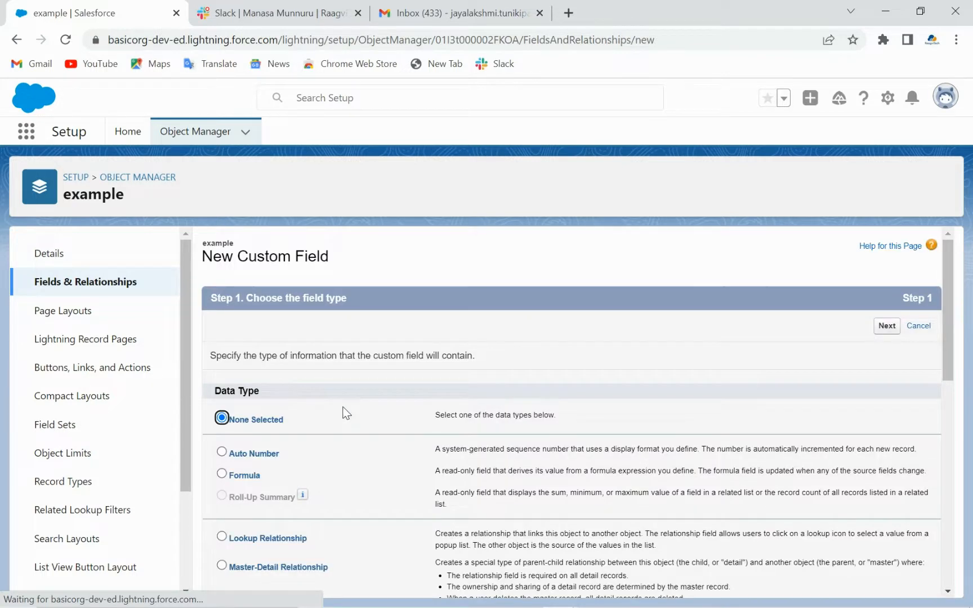
{"action": "scroll", "coordinate": [347, 413], "scroll_direction": "down", "scroll_amount": 10}
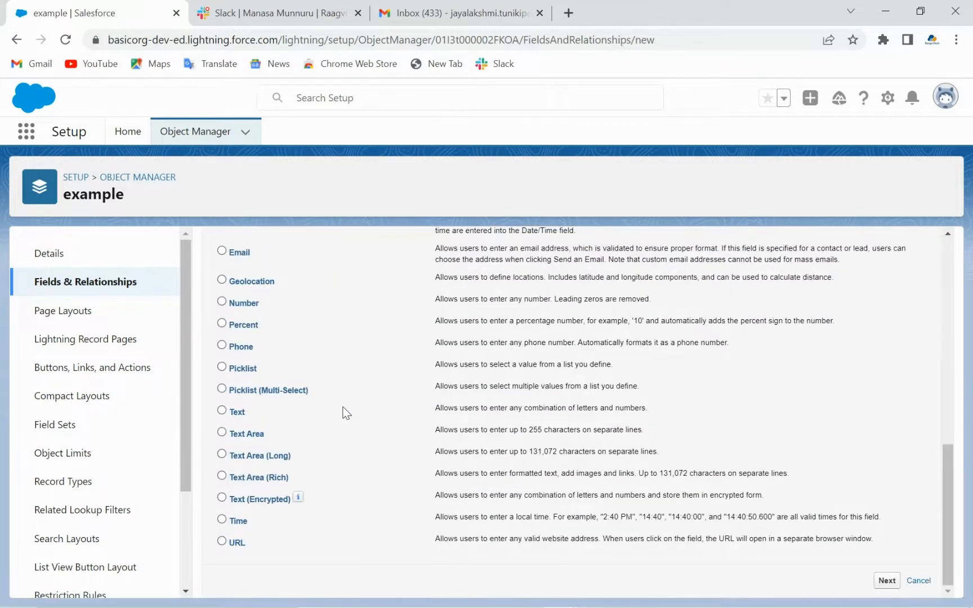
{"action": "scroll", "coordinate": [346, 412], "scroll_direction": "up", "scroll_amount": 2}
{"action": "scroll", "coordinate": [346, 412], "scroll_direction": "up", "scroll_amount": 3}
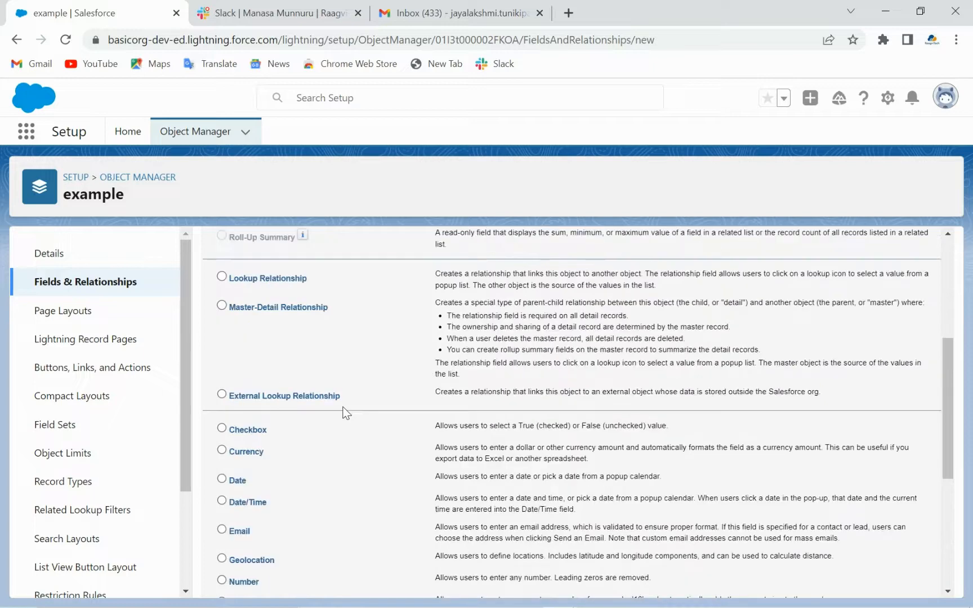
{"action": "scroll", "coordinate": [347, 413], "scroll_direction": "down", "scroll_amount": 3}
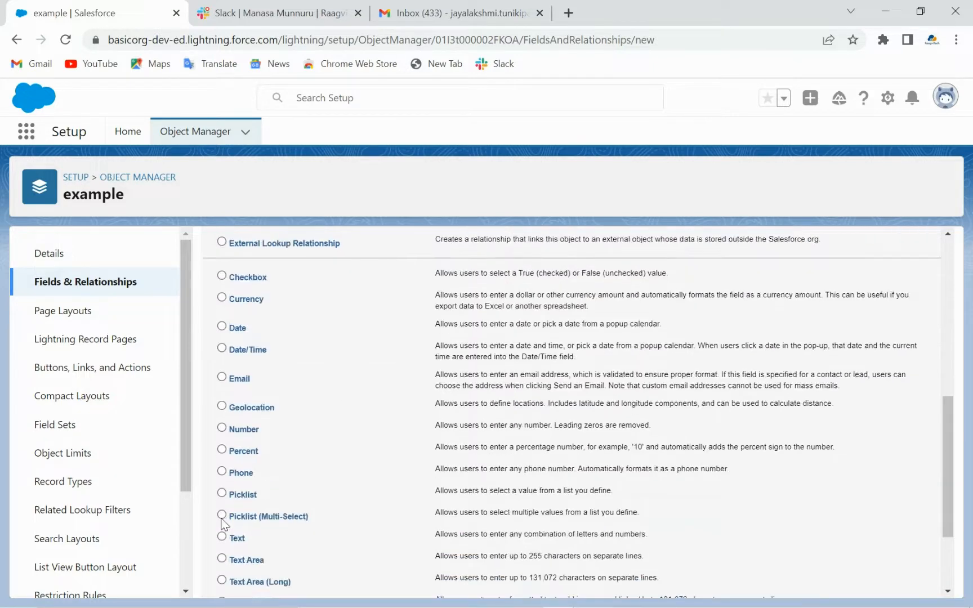
{"action": "left_click", "coordinate": [222, 514]}
{"action": "scroll", "coordinate": [609, 516], "scroll_direction": "down", "scroll_amount": 3}
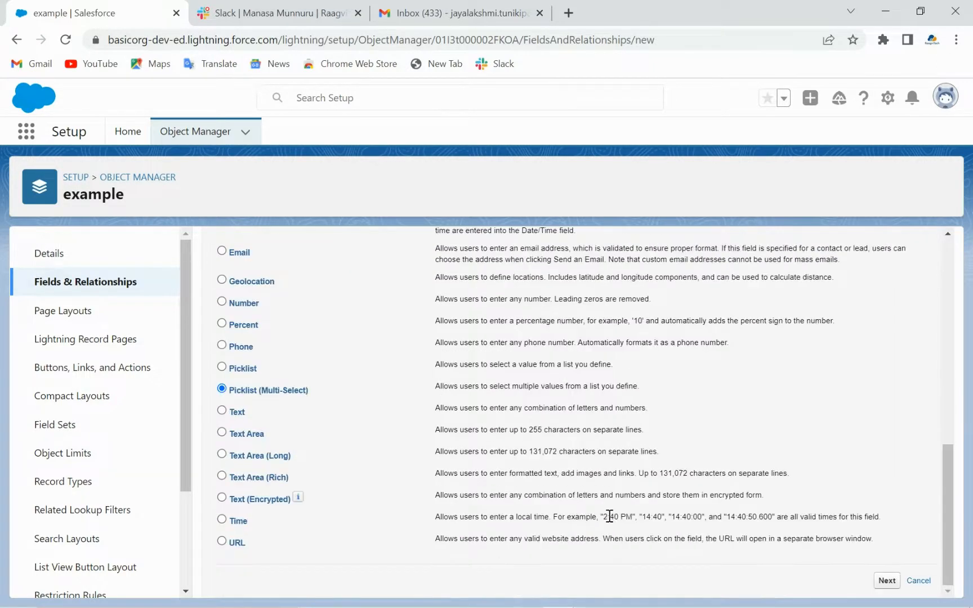
{"action": "left_click", "coordinate": [887, 580]}
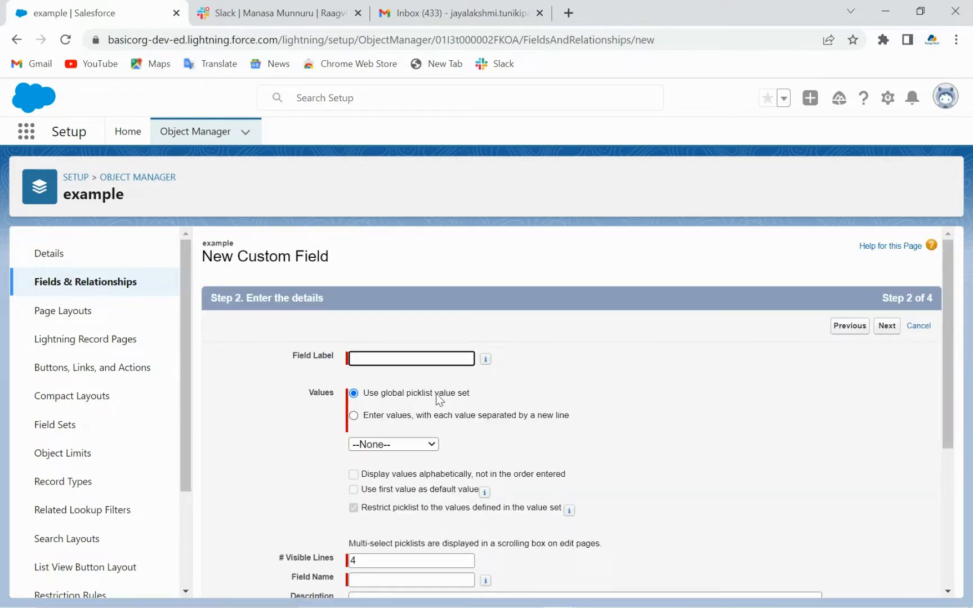
Label the field vegetables and choose to enter its own values instead of using a global picklist value set
{"action": "left_click", "coordinate": [420, 359]}
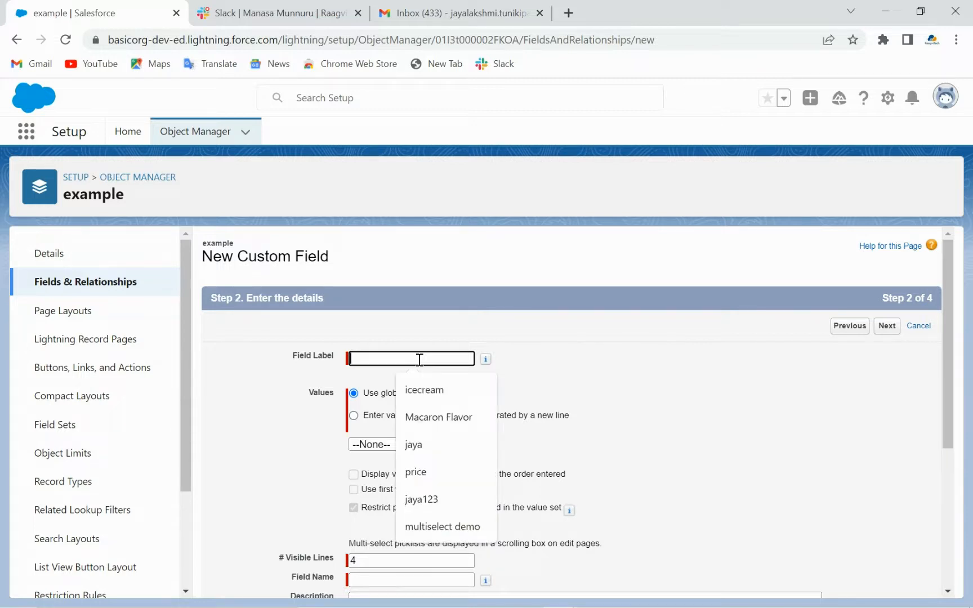
{"action": "type", "text": "Megetables"}
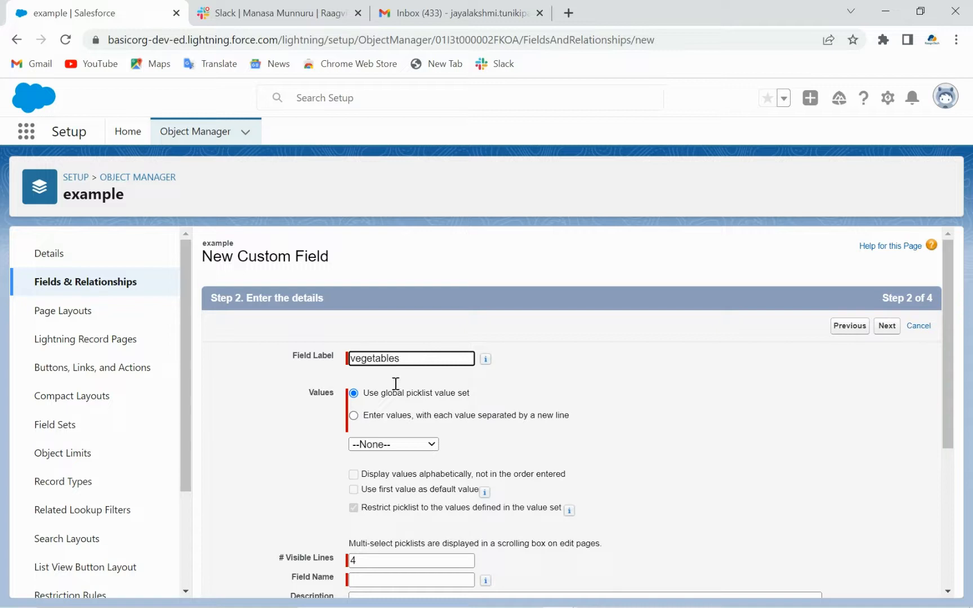
{"action": "left_click", "coordinate": [354, 416]}
{"action": "left_click", "coordinate": [355, 416]}
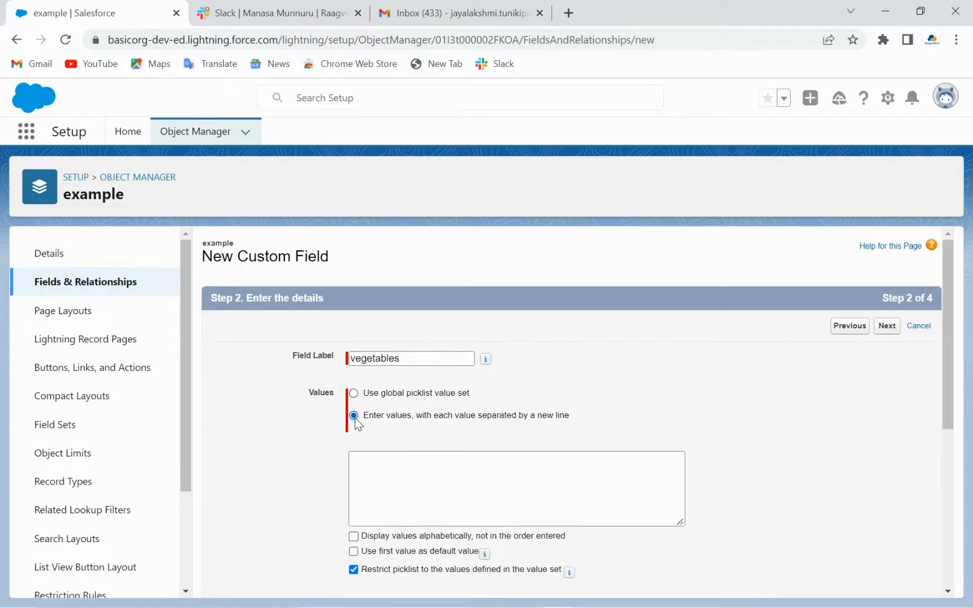
Enter the picklist values carrot, beetroot, potato, tomato and onion, each on its own line
{"action": "left_click", "coordinate": [379, 467]}
{"action": "type", "text": "carr"}
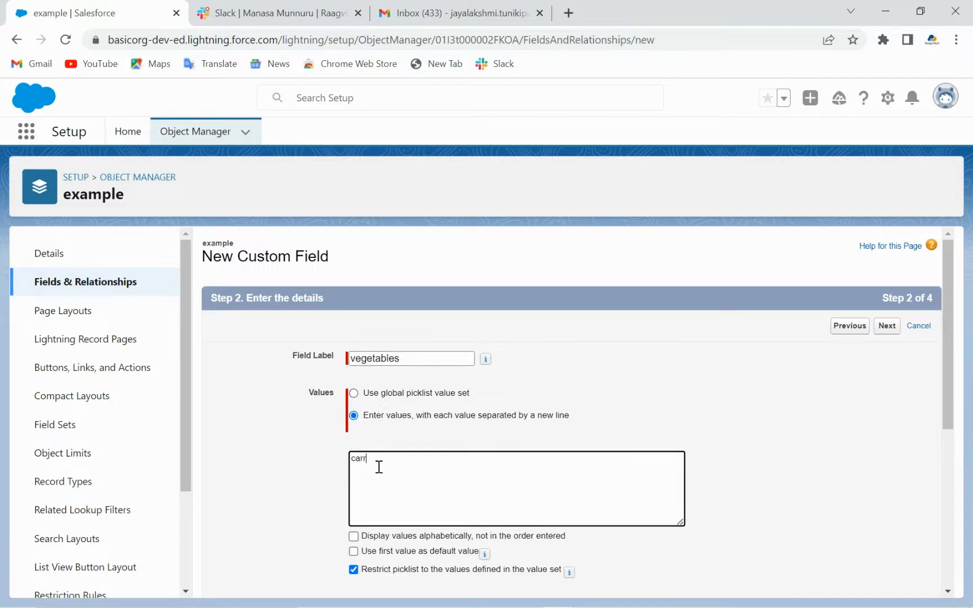
{"action": "type", "text": "ot"}
{"action": "key", "text": "Return"}
{"action": "type", "text": "beetroot"}
{"action": "key", "text": "Return"}
{"action": "type", "text": "potato"}
{"action": "key", "text": "Return"}
{"action": "type", "text": "tomato"}
{"action": "key", "text": "Return"}
{"action": "type", "text": "onion"}
Set the vegetables picklist to display values alphabetically and use the first value as default
{"action": "scroll", "coordinate": [514, 426], "scroll_direction": "down", "scroll_amount": 2}
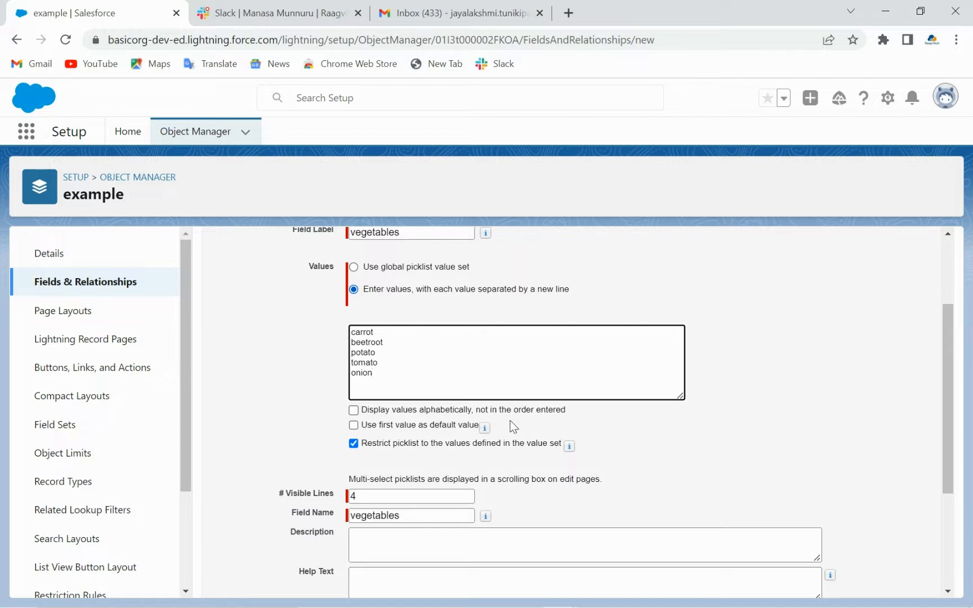
{"action": "left_click", "coordinate": [359, 413]}
{"action": "left_click", "coordinate": [355, 411]}
{"action": "left_click", "coordinate": [353, 425]}
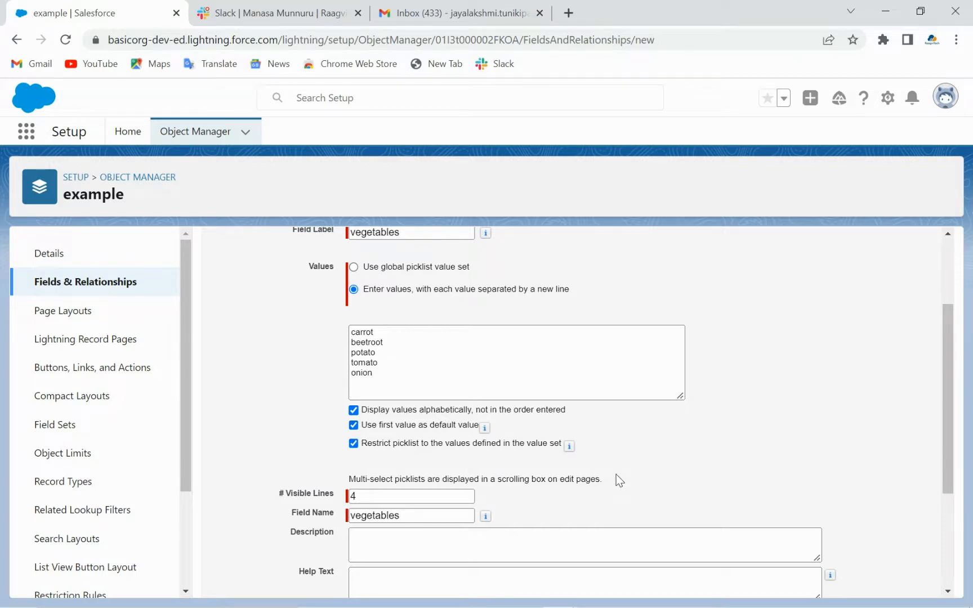
Make the vegetables field always required for saving a record and continue to the field-level security settings
{"action": "scroll", "coordinate": [616, 475], "scroll_direction": "down", "scroll_amount": 3}
{"action": "scroll", "coordinate": [616, 474], "scroll_direction": "down", "scroll_amount": 1}
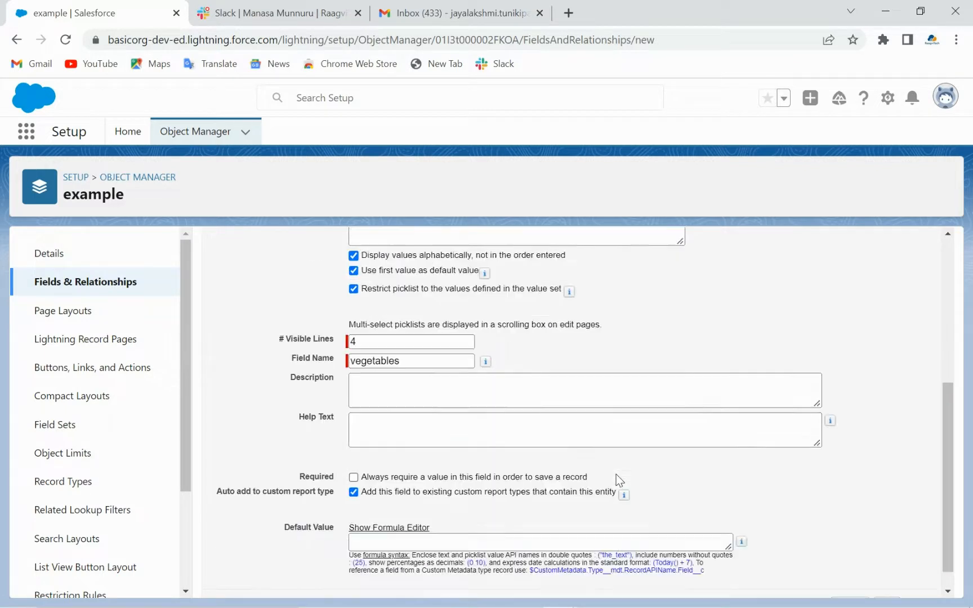
{"action": "left_click", "coordinate": [353, 478]}
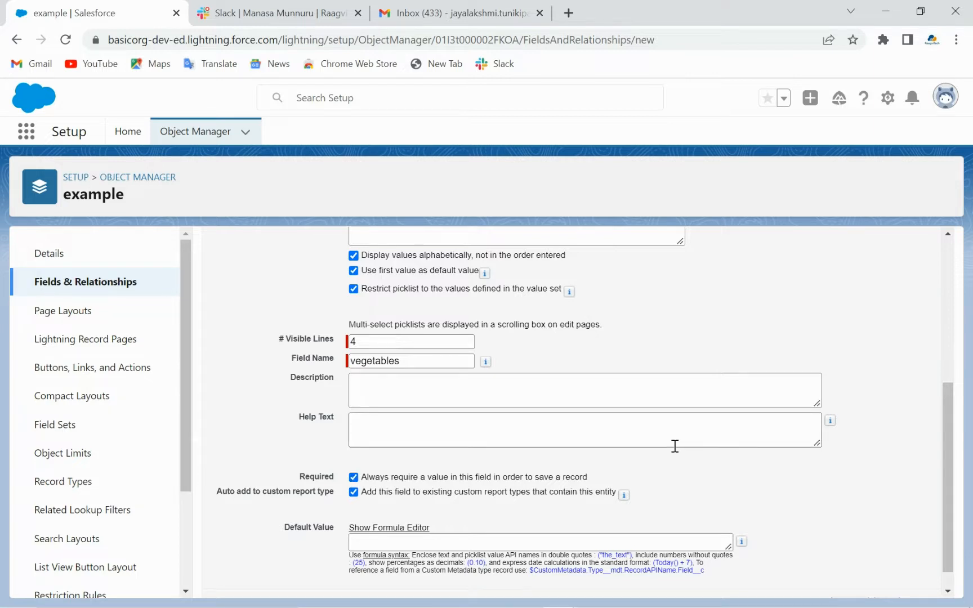
{"action": "scroll", "coordinate": [675, 446], "scroll_direction": "down", "scroll_amount": 1}
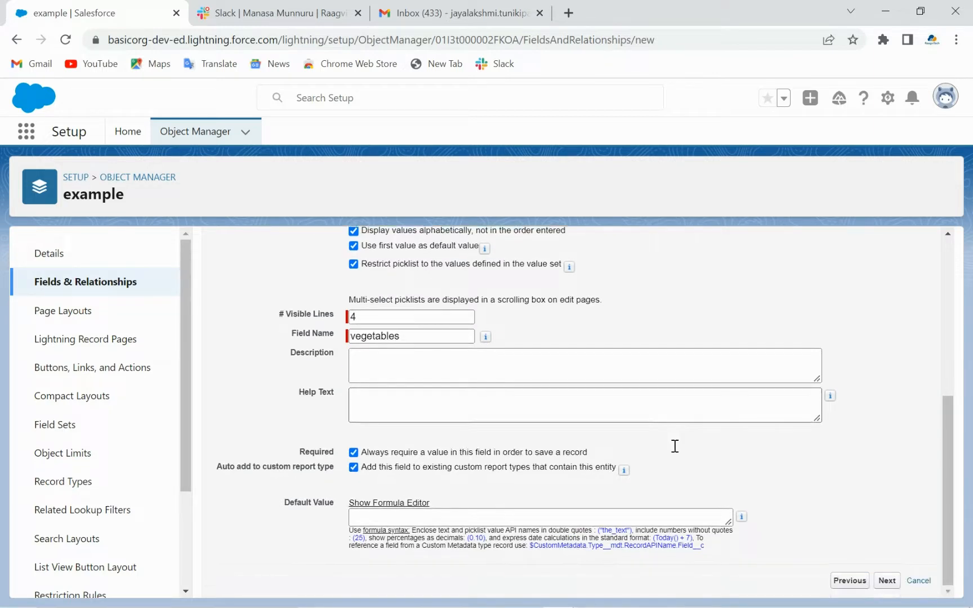
{"action": "left_click", "coordinate": [889, 583]}
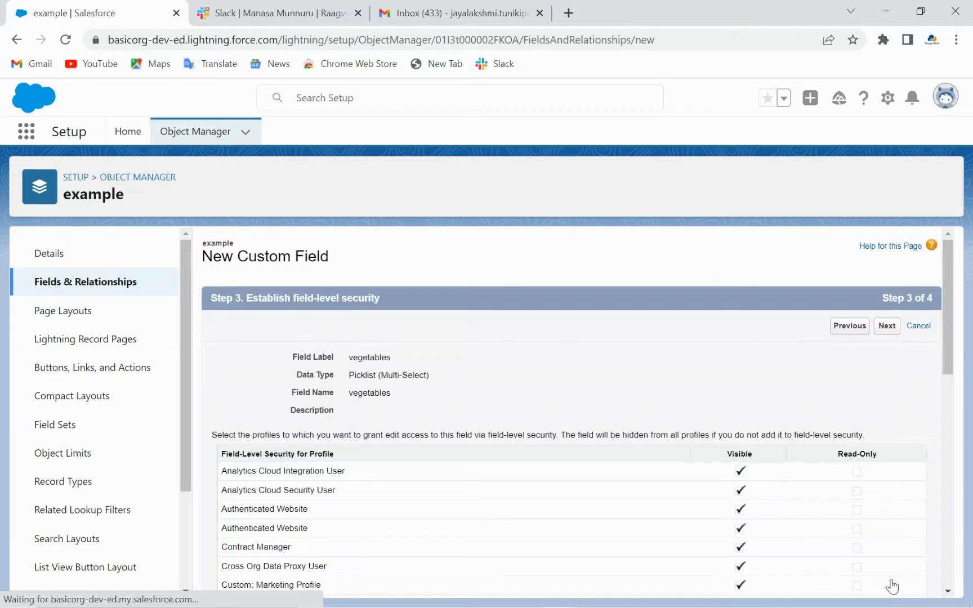
Accept the default profile security and the example Layout assignment, and save the vegetables field
{"action": "scroll", "coordinate": [833, 497], "scroll_direction": "down", "scroll_amount": 2}
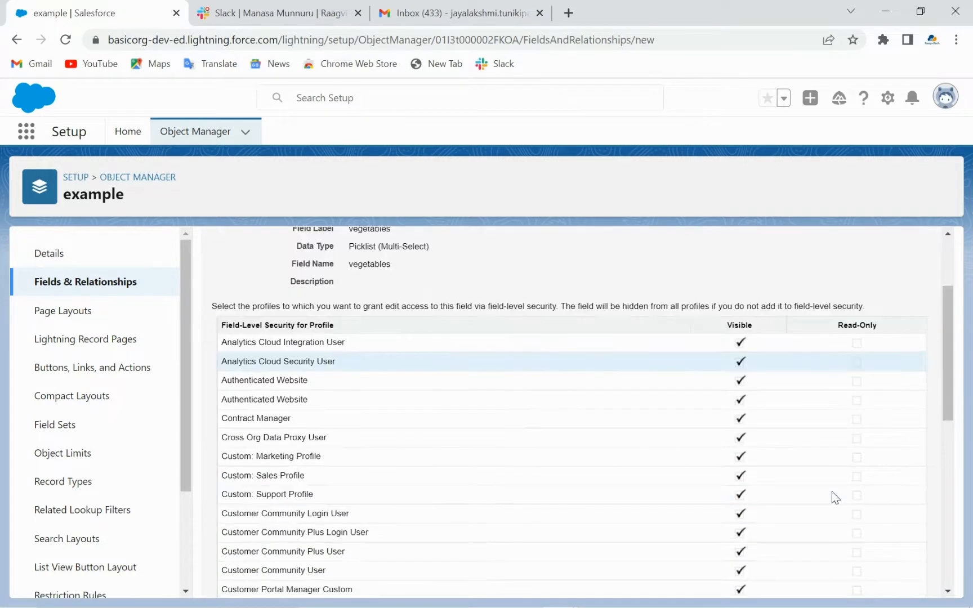
{"action": "scroll", "coordinate": [835, 498], "scroll_direction": "down", "scroll_amount": 5}
{"action": "left_click", "coordinate": [887, 581]}
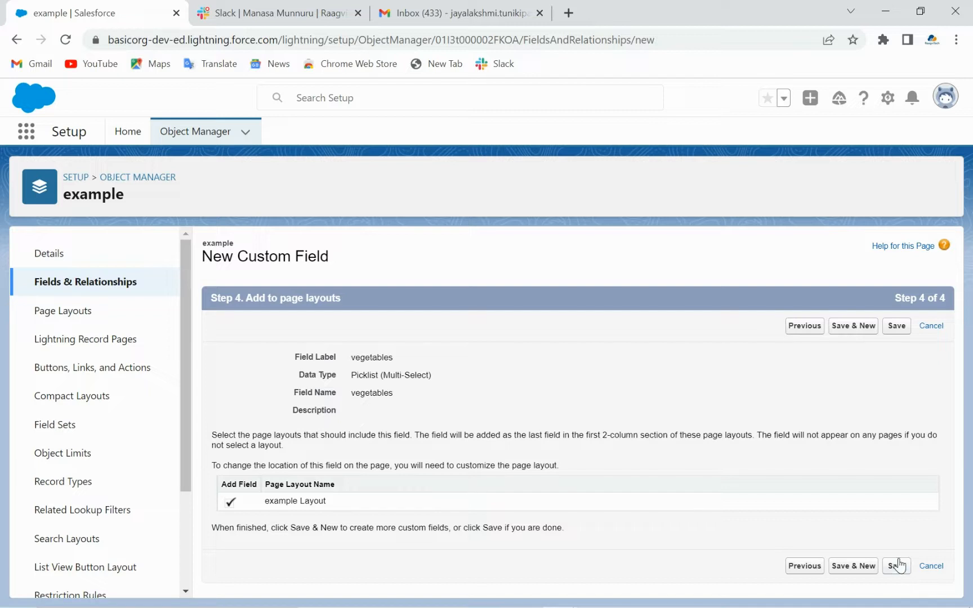
{"action": "left_click", "coordinate": [898, 565]}
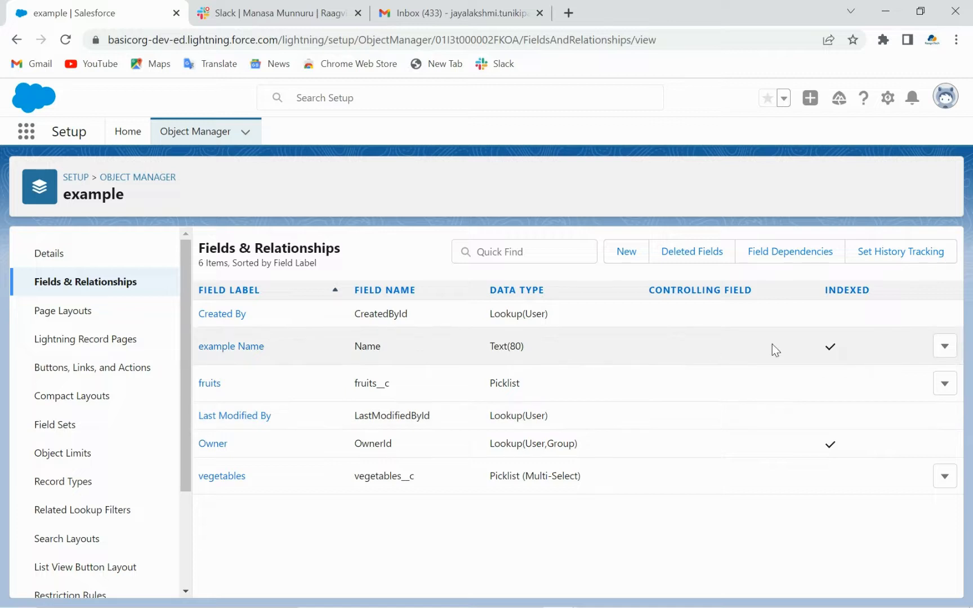
Start a new field dependency for the example object
{"action": "left_click", "coordinate": [794, 259]}
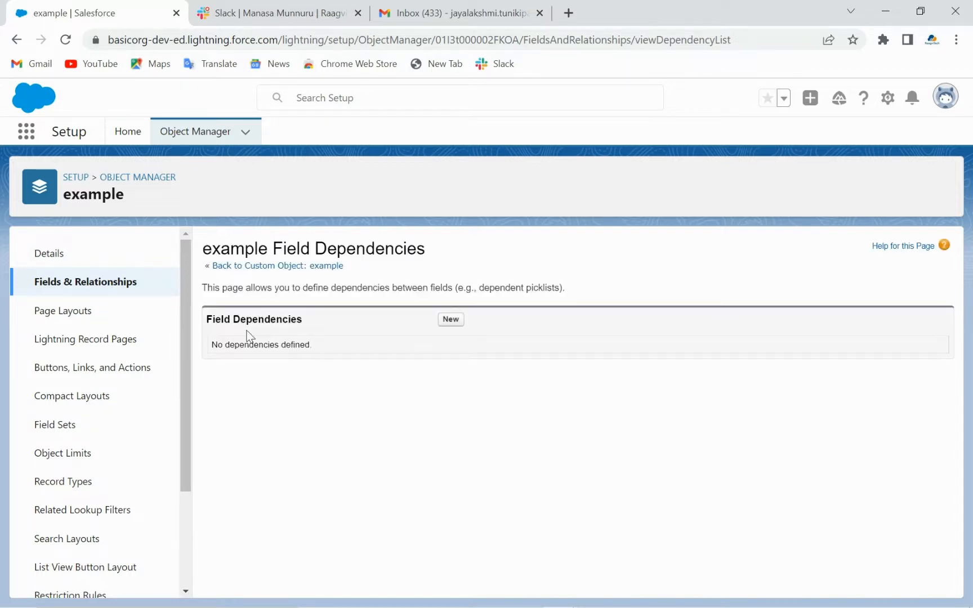
{"action": "left_click", "coordinate": [456, 319]}
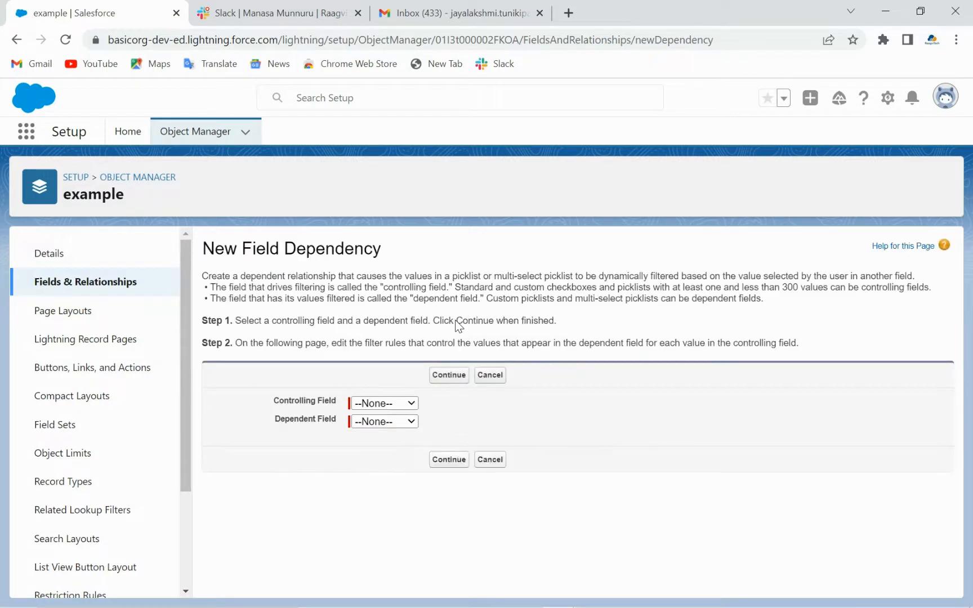
{"action": "left_click", "coordinate": [413, 403]}
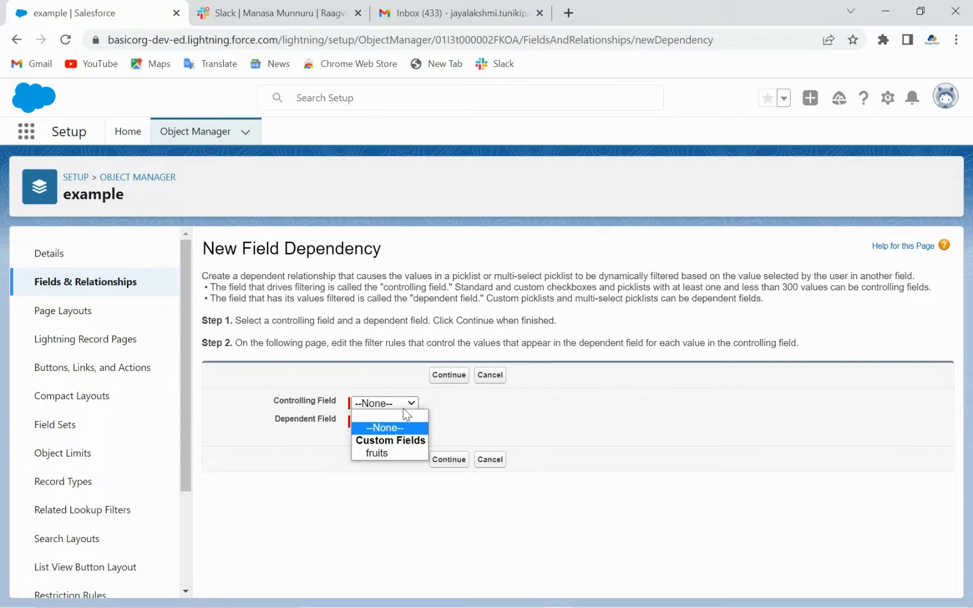
{"action": "left_click", "coordinate": [471, 417]}
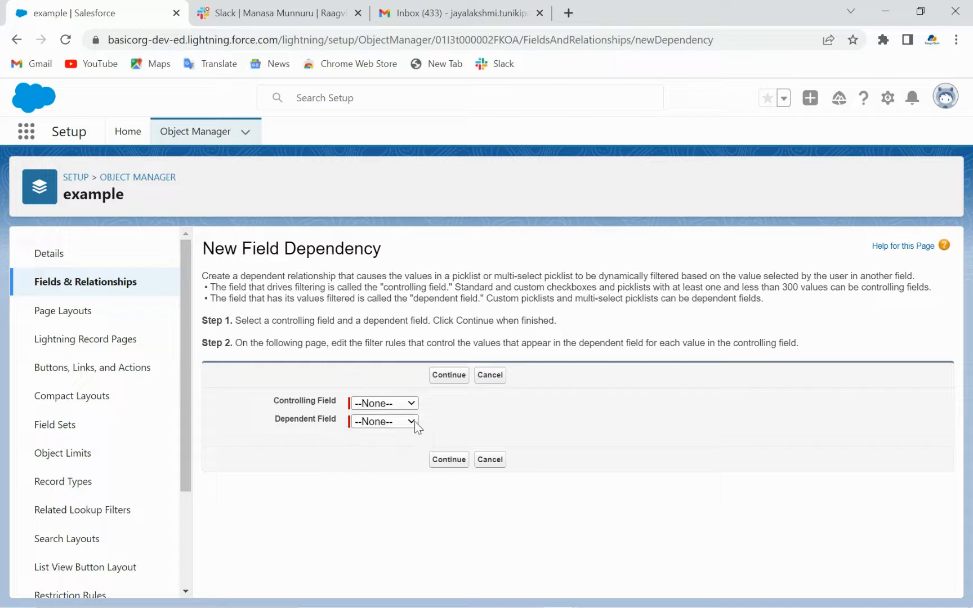
{"action": "left_click", "coordinate": [413, 422]}
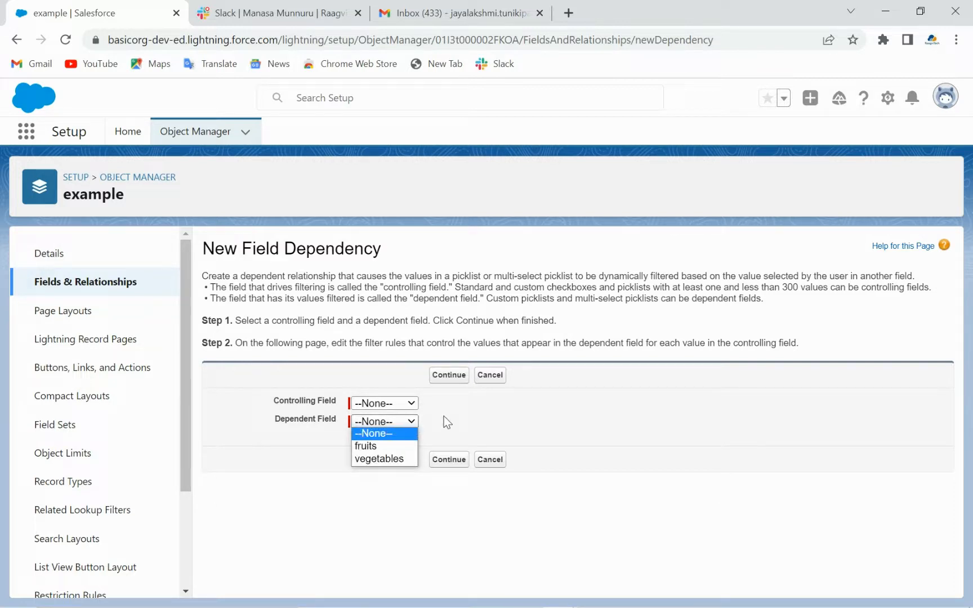
{"action": "left_click", "coordinate": [444, 416]}
Set fruits as the controlling field and vegetables as the dependent field, and continue to the dependency's value matrix
{"action": "left_click", "coordinate": [412, 403]}
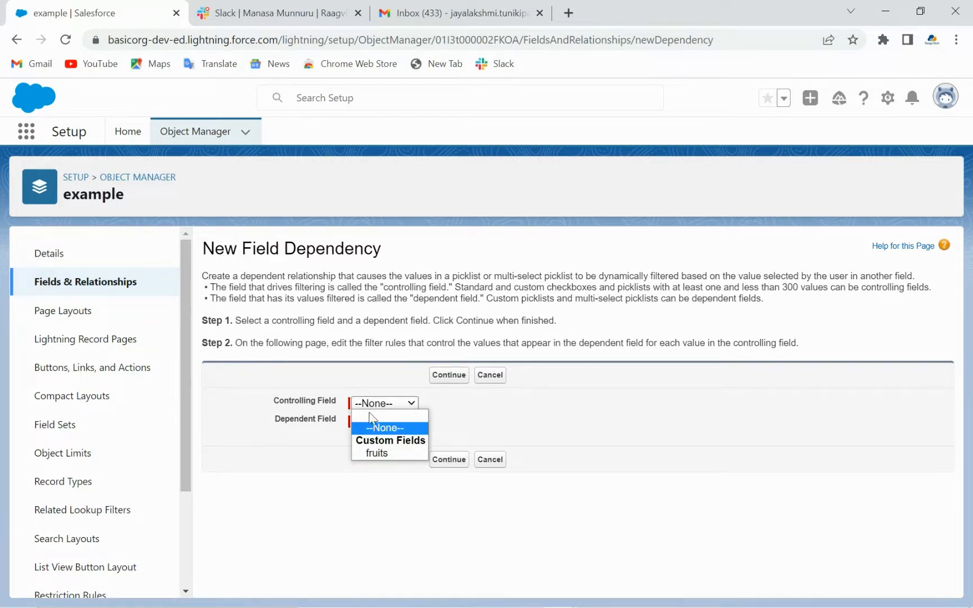
{"action": "left_click", "coordinate": [386, 453]}
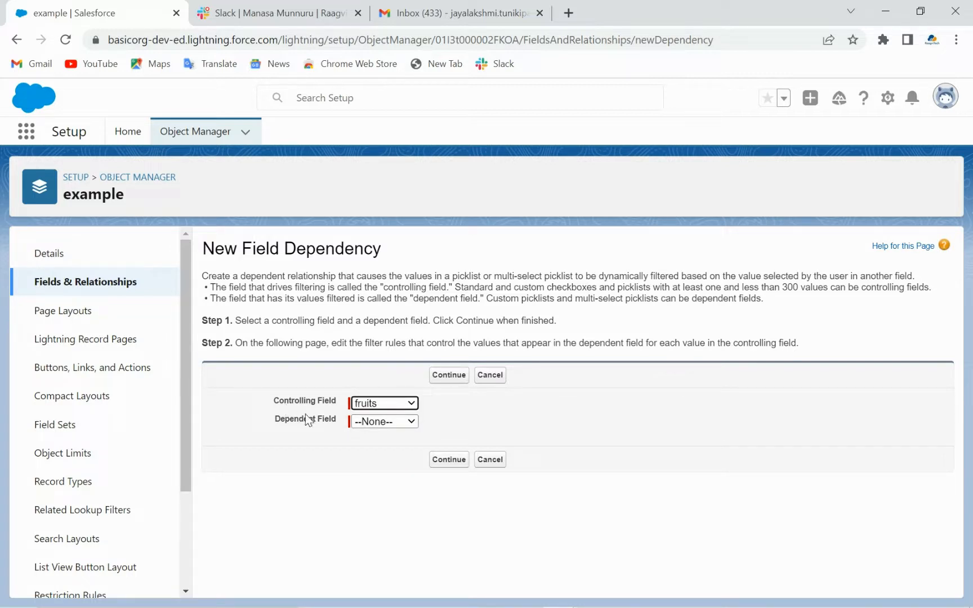
{"action": "left_click", "coordinate": [414, 424]}
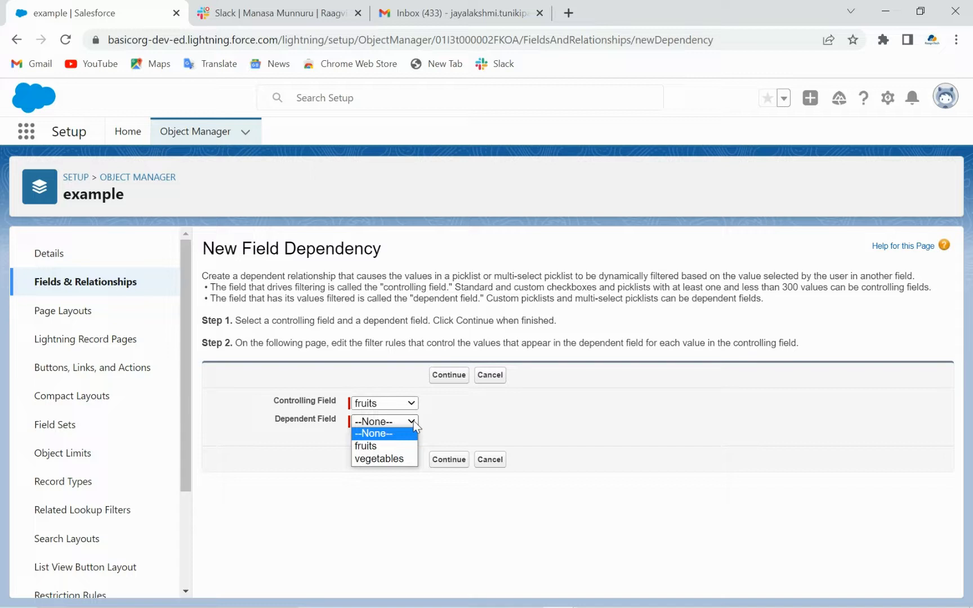
{"action": "left_click", "coordinate": [388, 459]}
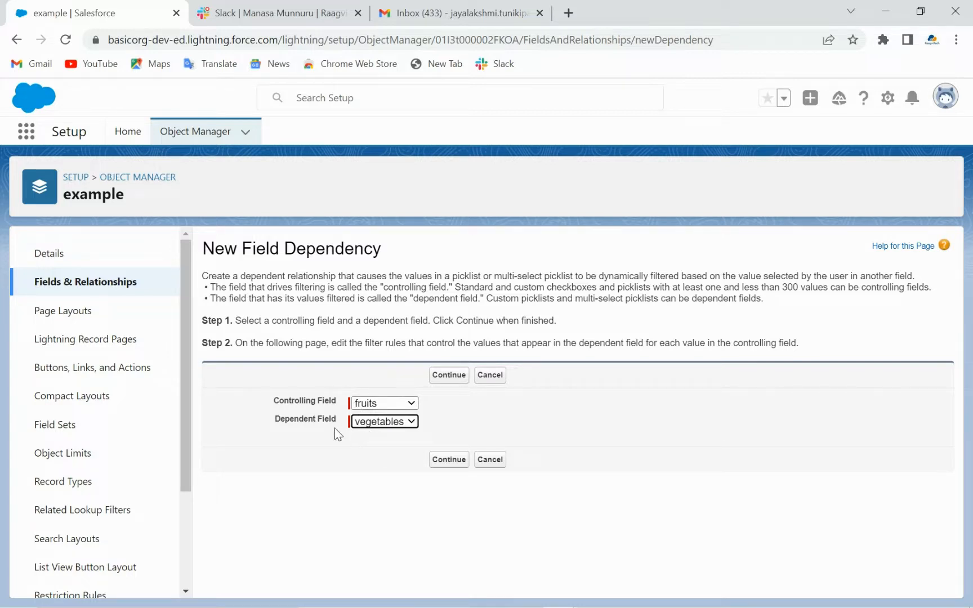
{"action": "left_click", "coordinate": [449, 460]}
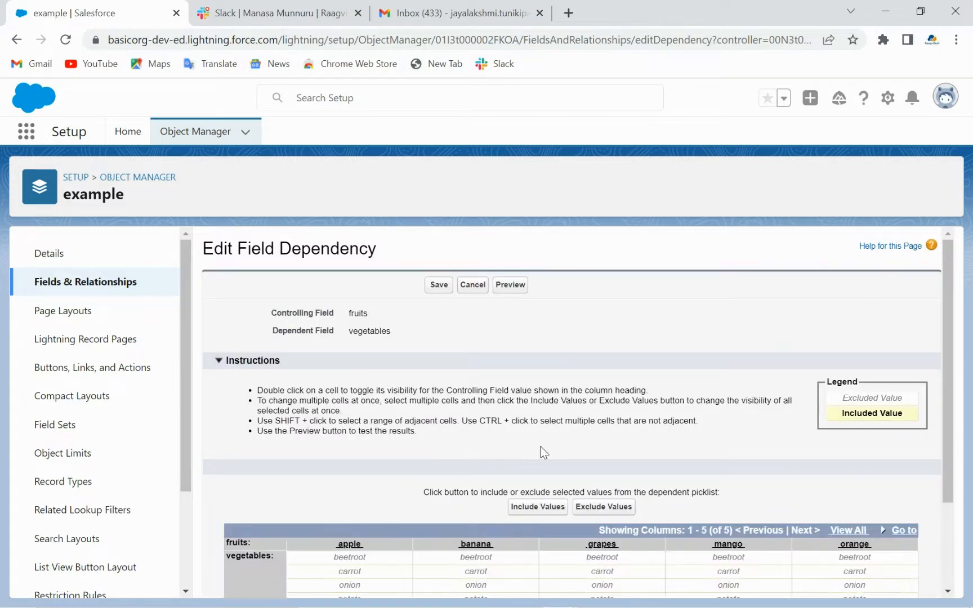
{"action": "scroll", "coordinate": [541, 452], "scroll_direction": "down", "scroll_amount": 2}
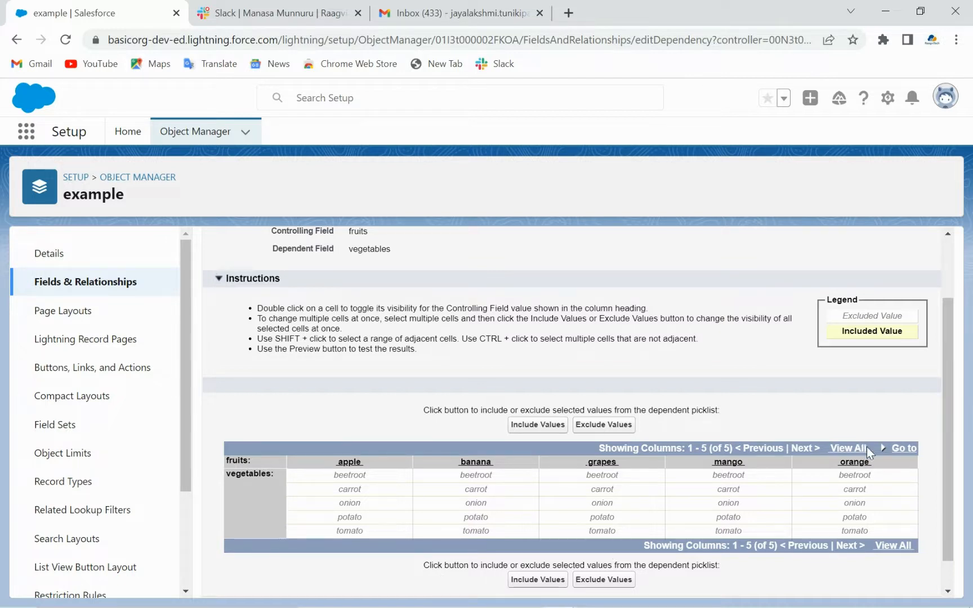
Include all five vegetables values as dependent values for apple in the field dependency matrix
{"action": "left_click", "coordinate": [360, 464]}
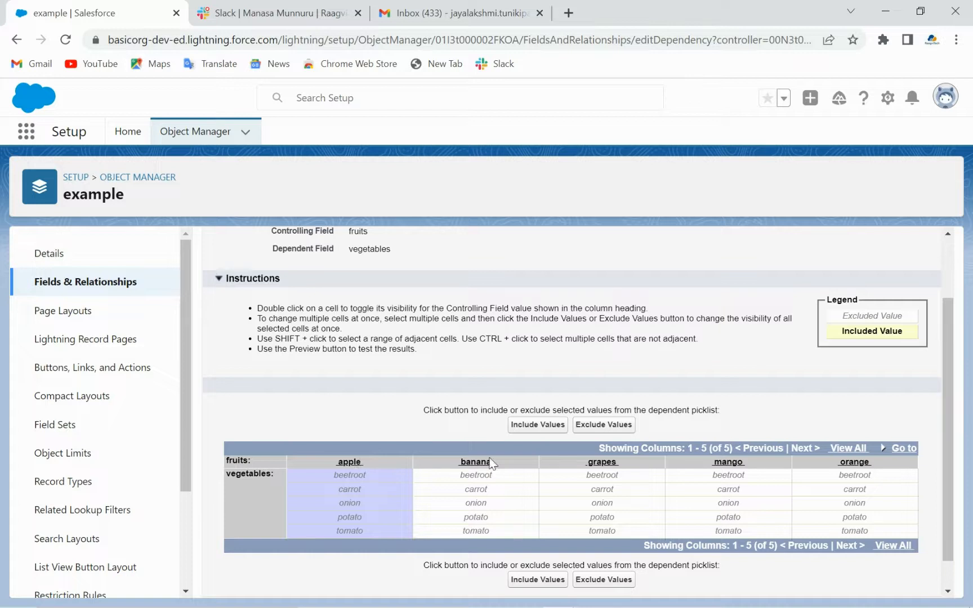
{"action": "left_click", "coordinate": [531, 580]}
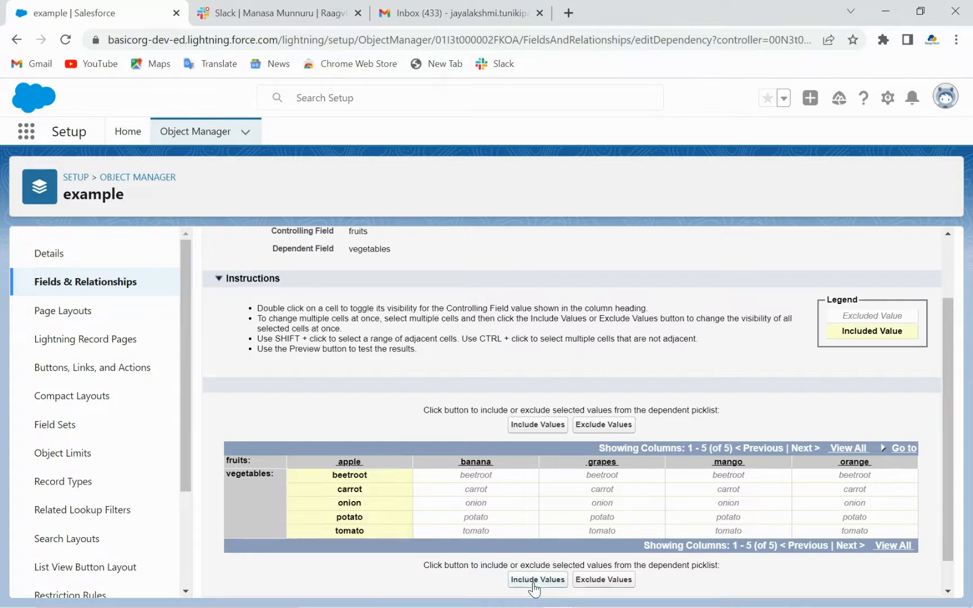
Preview the dependency and test it by picking apple under fruits and adding carrot to the chosen vegetables
{"action": "scroll", "coordinate": [639, 400], "scroll_direction": "down", "scroll_amount": 1}
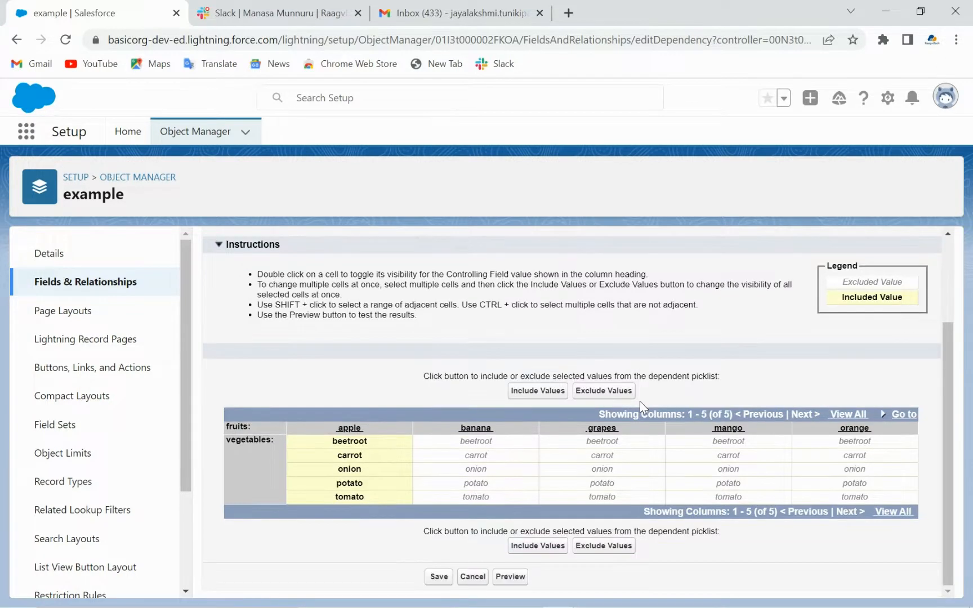
{"action": "left_click", "coordinate": [514, 580]}
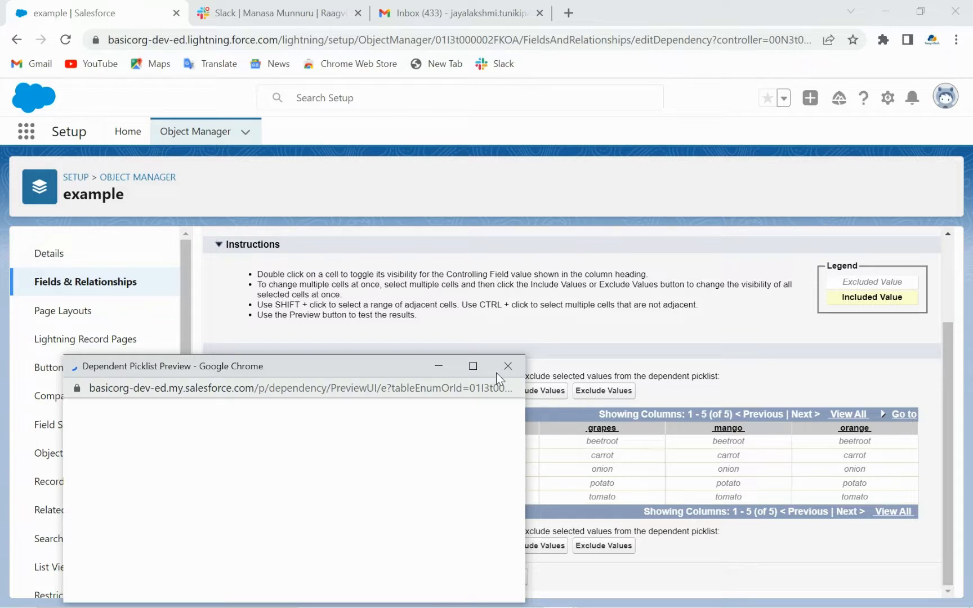
{"action": "left_click", "coordinate": [473, 367]}
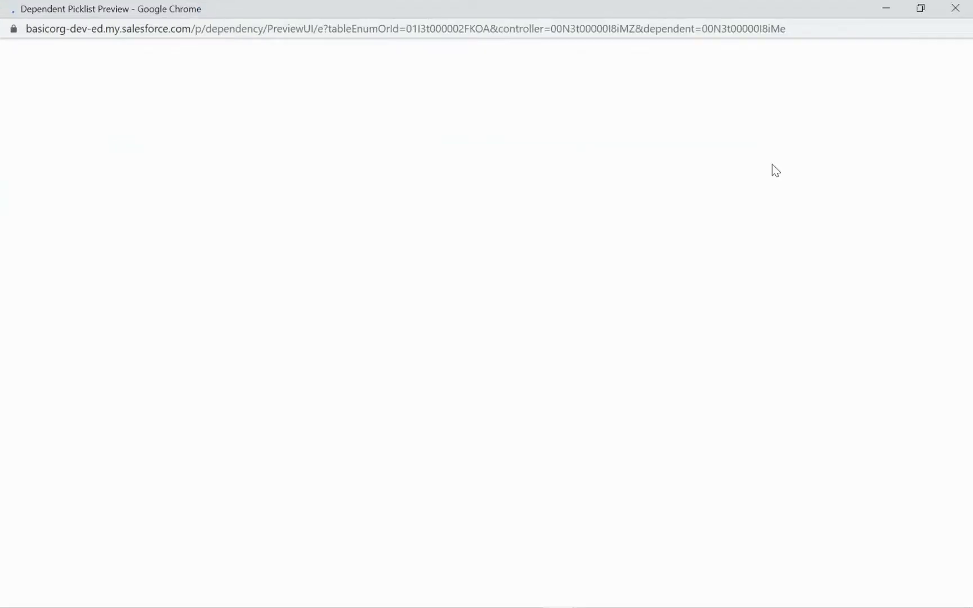
{"action": "left_click", "coordinate": [920, 8]}
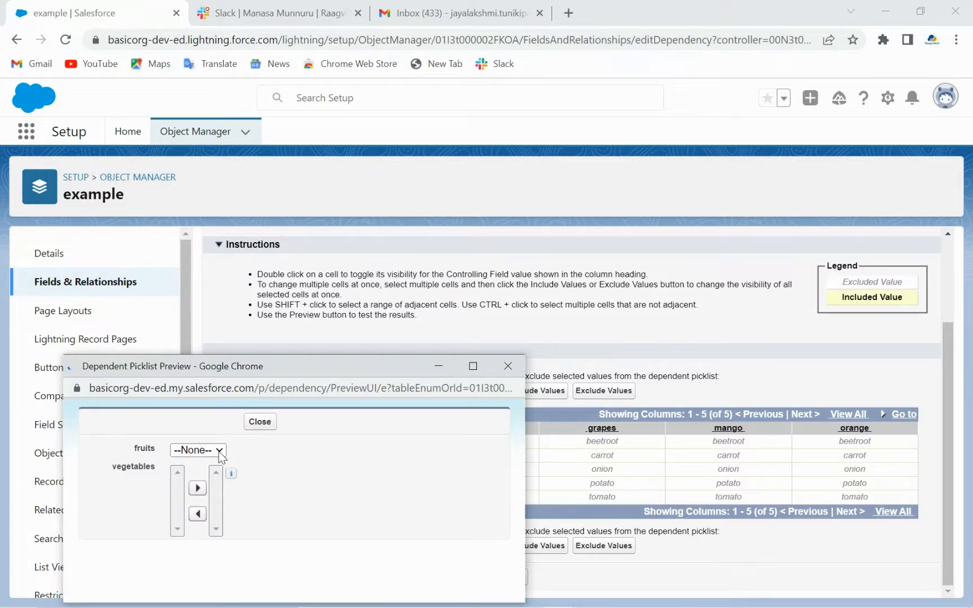
{"action": "left_click", "coordinate": [219, 451]}
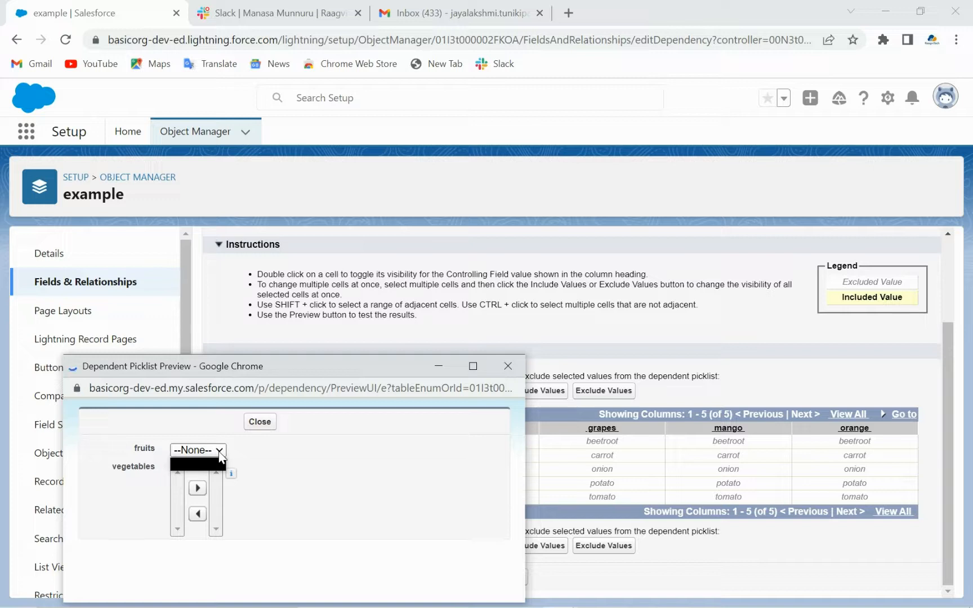
{"action": "left_click", "coordinate": [219, 452]}
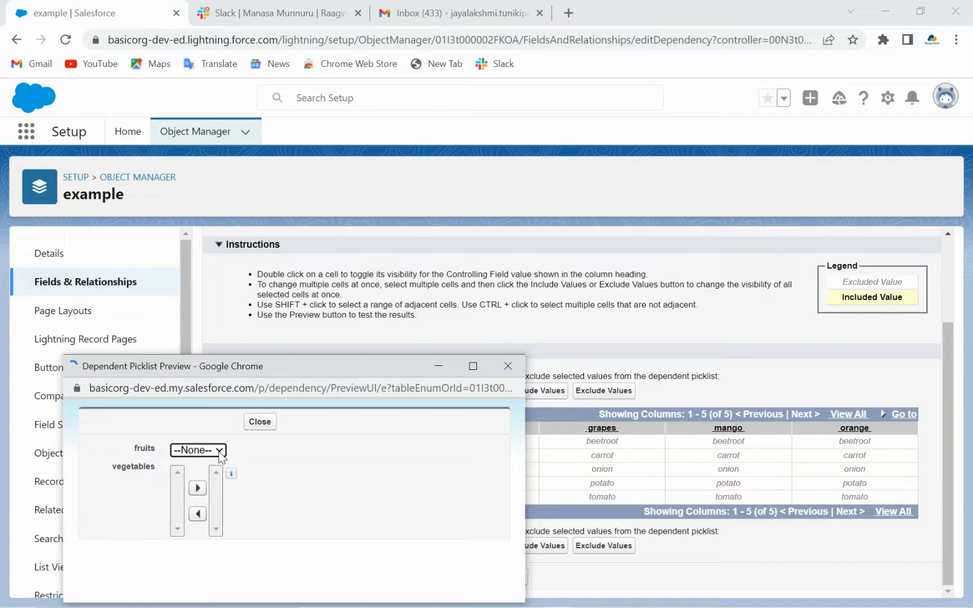
{"action": "left_click", "coordinate": [219, 451]}
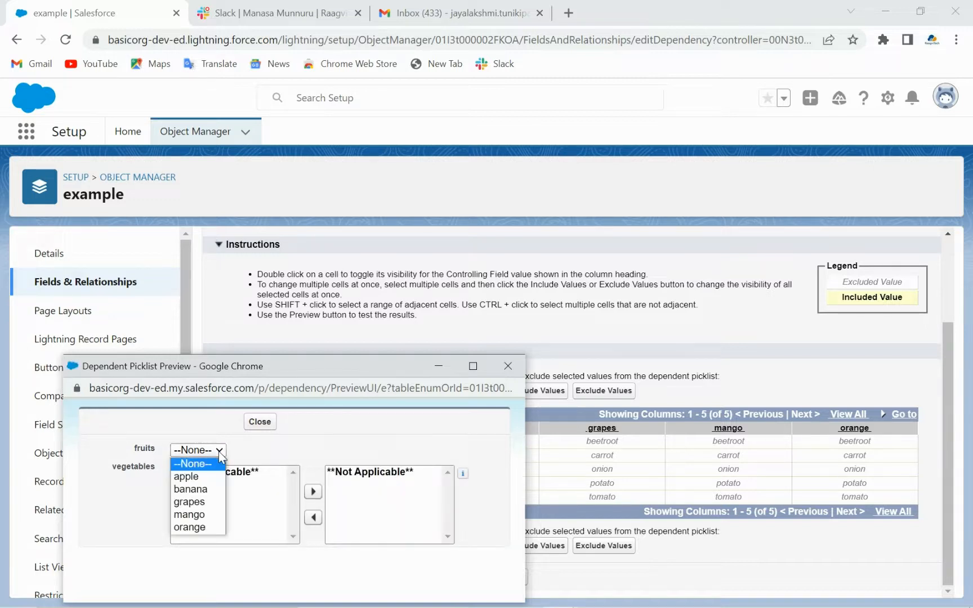
{"action": "left_click", "coordinate": [194, 478]}
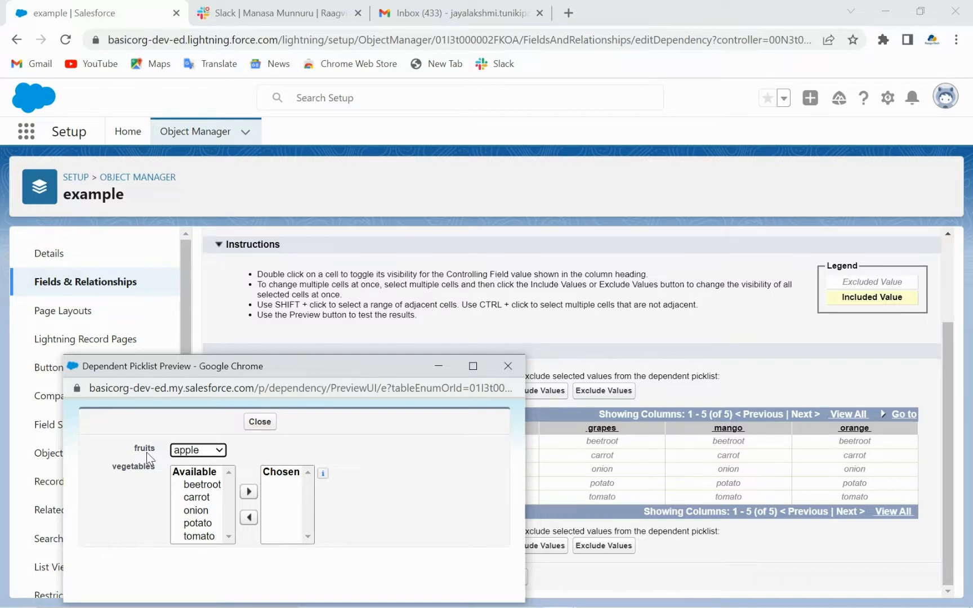
{"action": "left_click", "coordinate": [197, 497]}
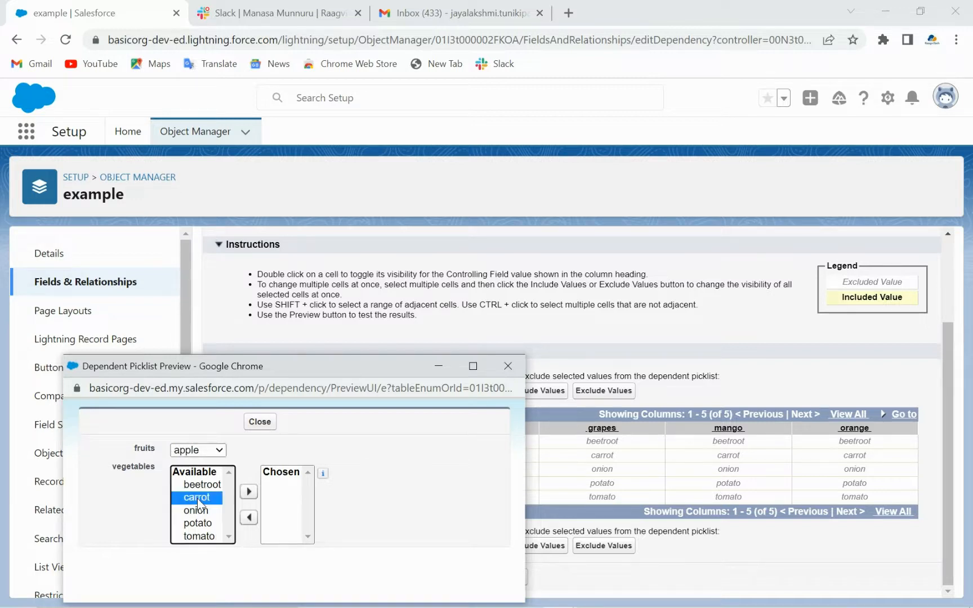
{"action": "left_click", "coordinate": [249, 491]}
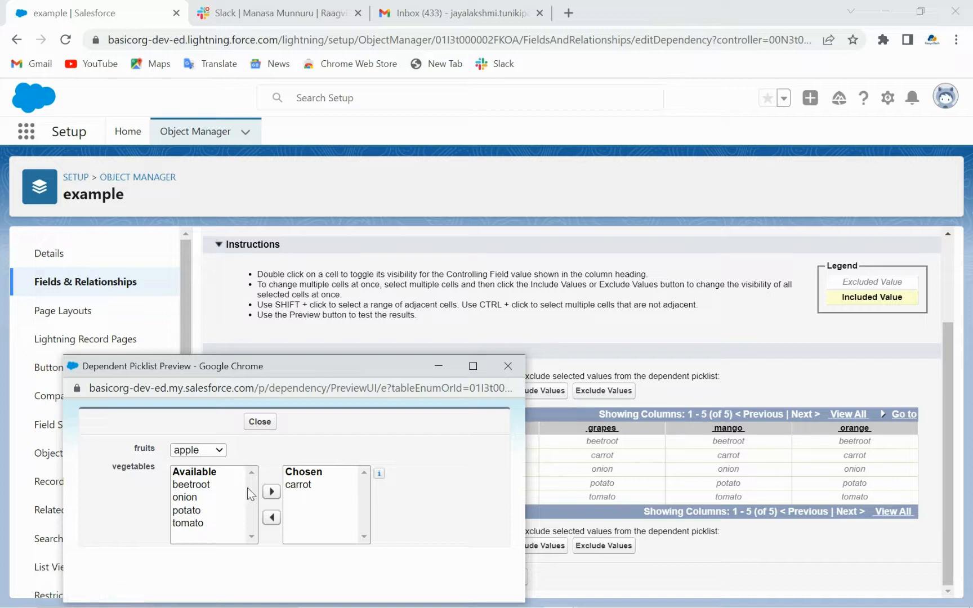
Test banana and apple again as the fruits value in the preview, selecting carrot for apple, and close the preview
{"action": "left_click", "coordinate": [220, 451]}
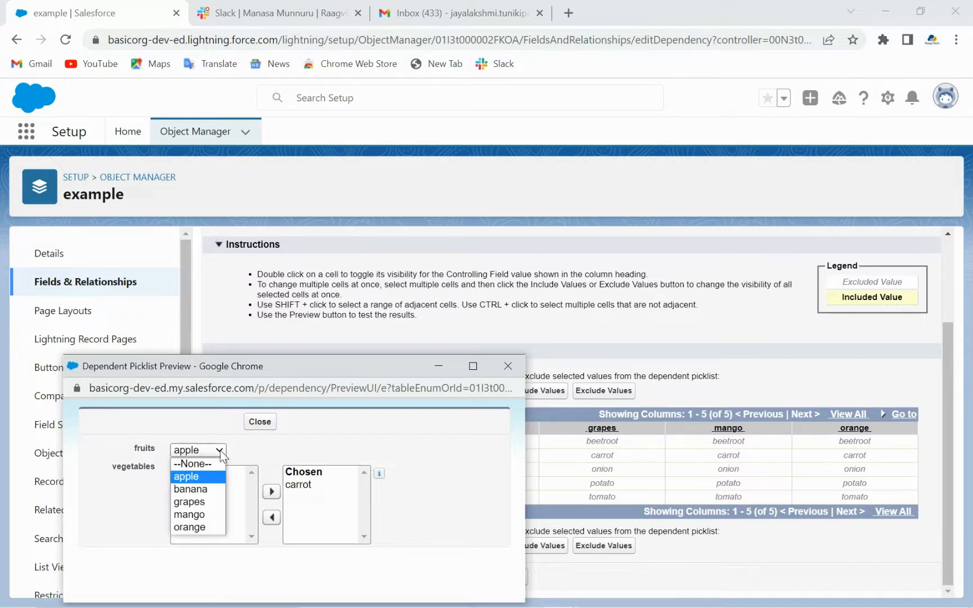
{"action": "left_click", "coordinate": [192, 489]}
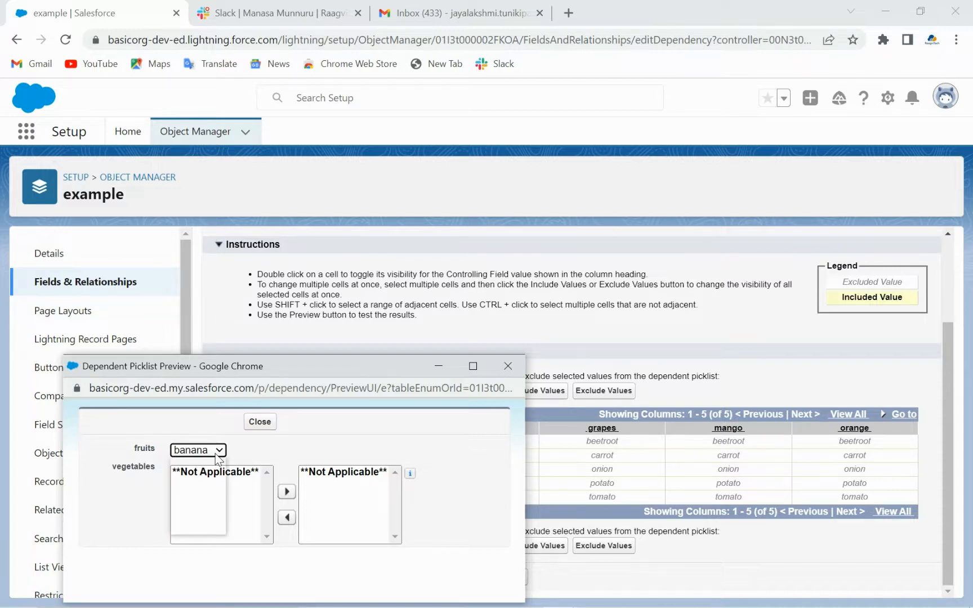
{"action": "left_click", "coordinate": [216, 452]}
{"action": "left_click", "coordinate": [196, 482]}
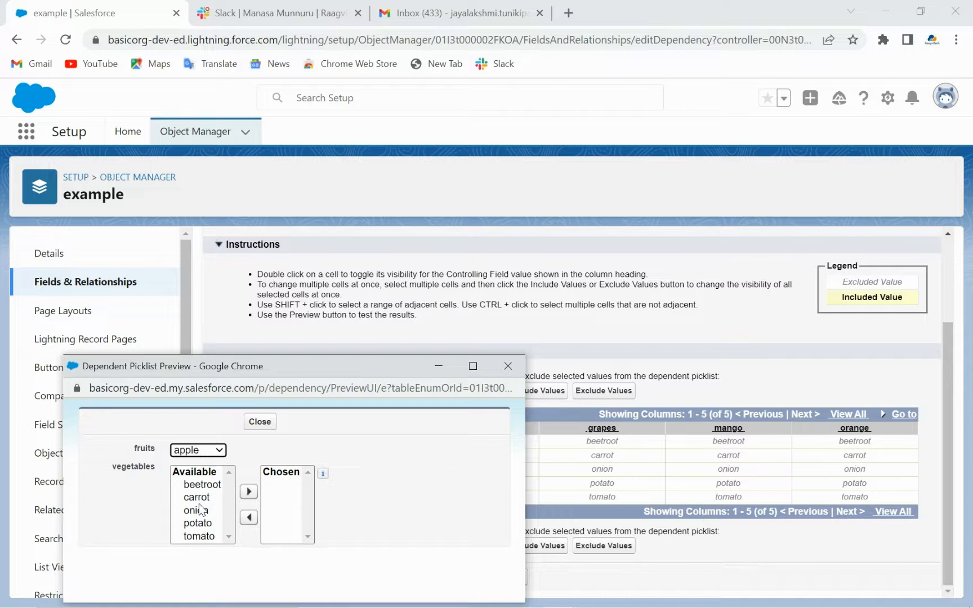
{"action": "left_click", "coordinate": [200, 502]}
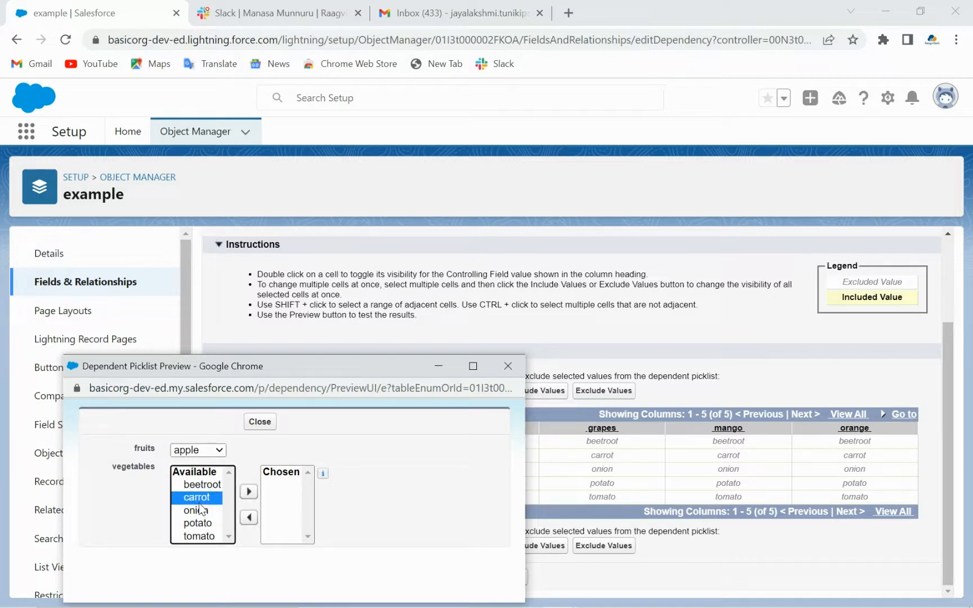
{"action": "left_click", "coordinate": [249, 517]}
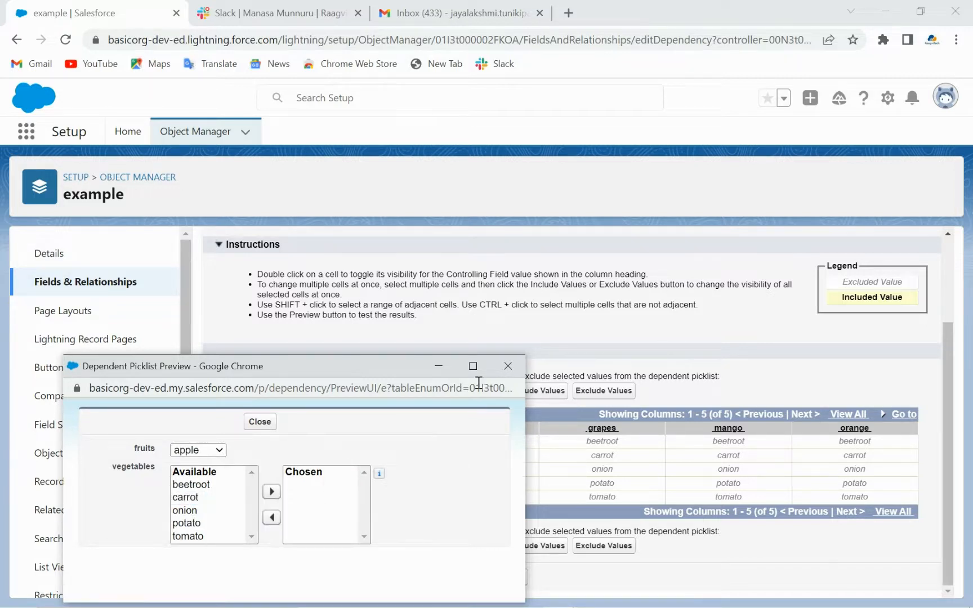
{"action": "left_click", "coordinate": [509, 371]}
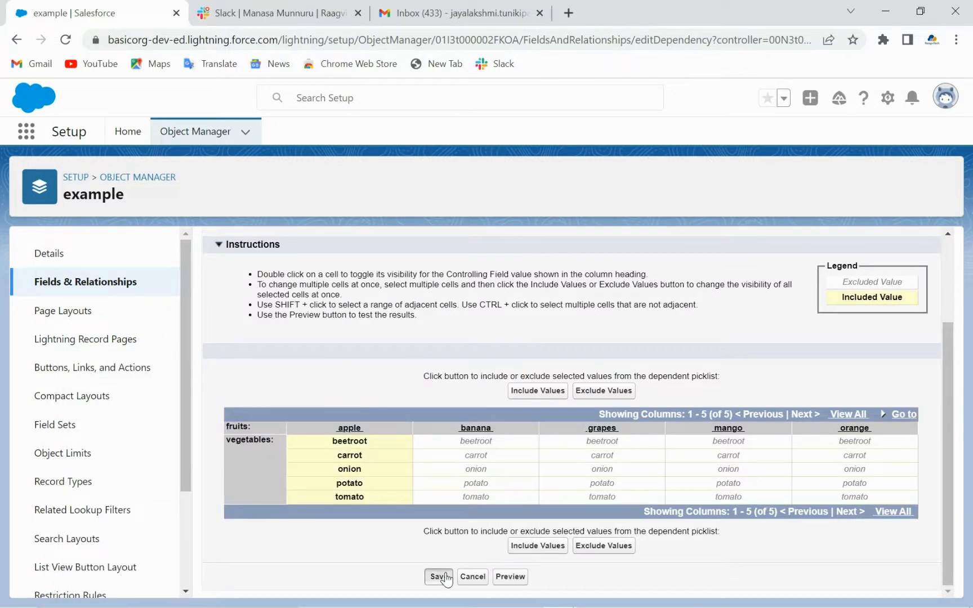
Save the field dependency, accepting that the other fruits values have no dependent values included
{"action": "left_click", "coordinate": [438, 577]}
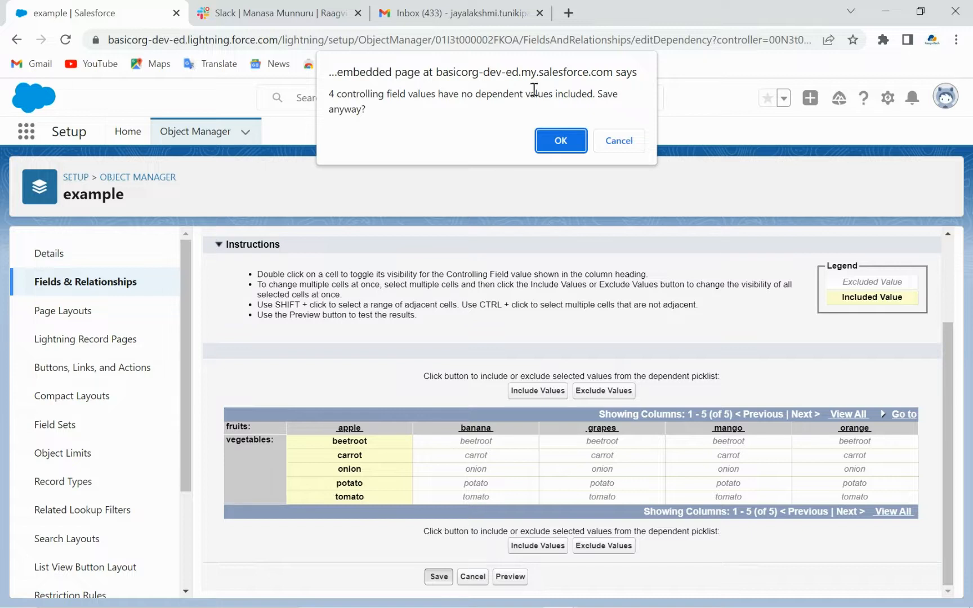
{"action": "left_click", "coordinate": [560, 140]}
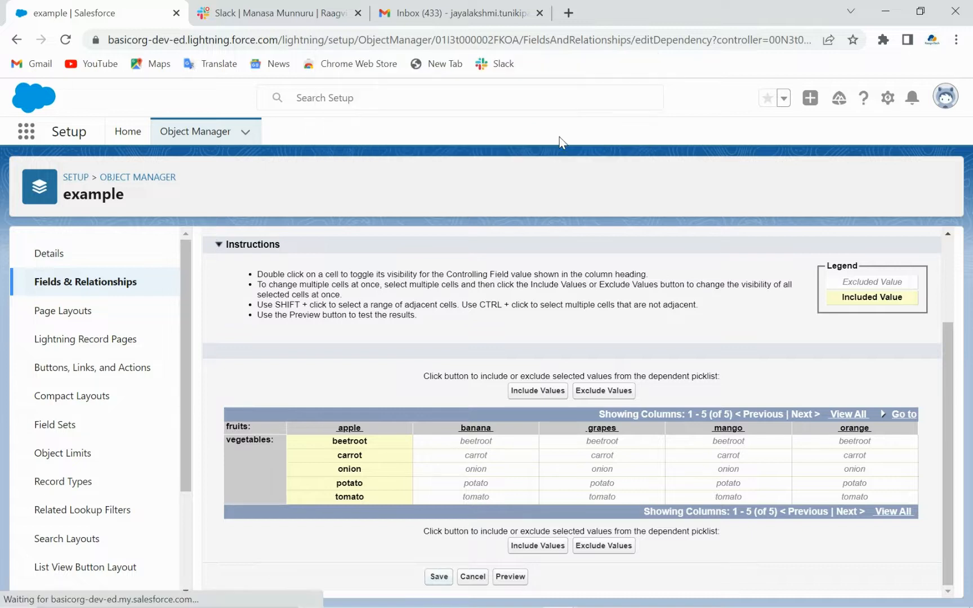
Switch to the PowerPoint presentation and show the slide "Change the Field Type to Allow/Prevent Multi-Selection"
{"action": "mouse_move", "coordinate": [525, 592]}
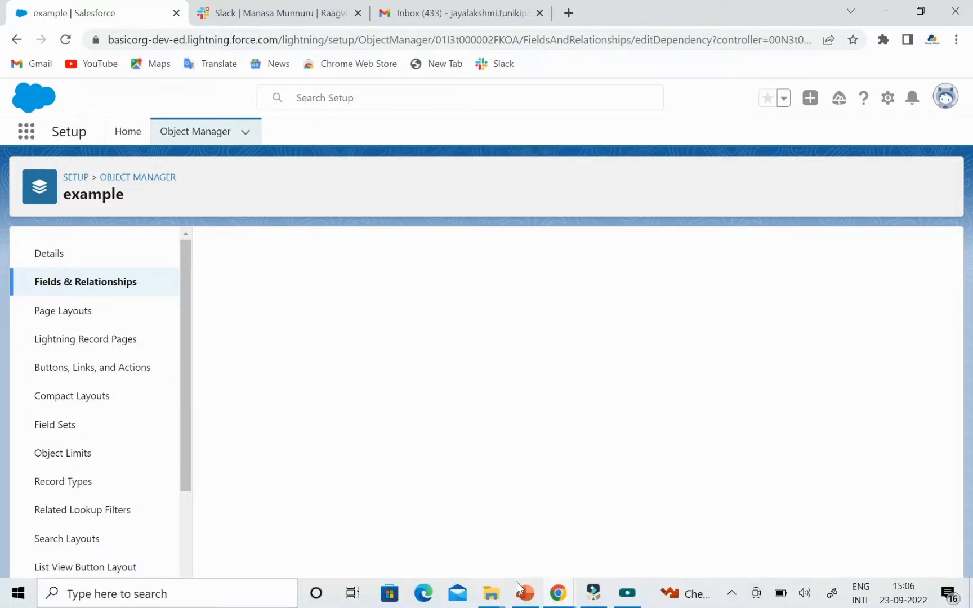
{"action": "left_click", "coordinate": [524, 594]}
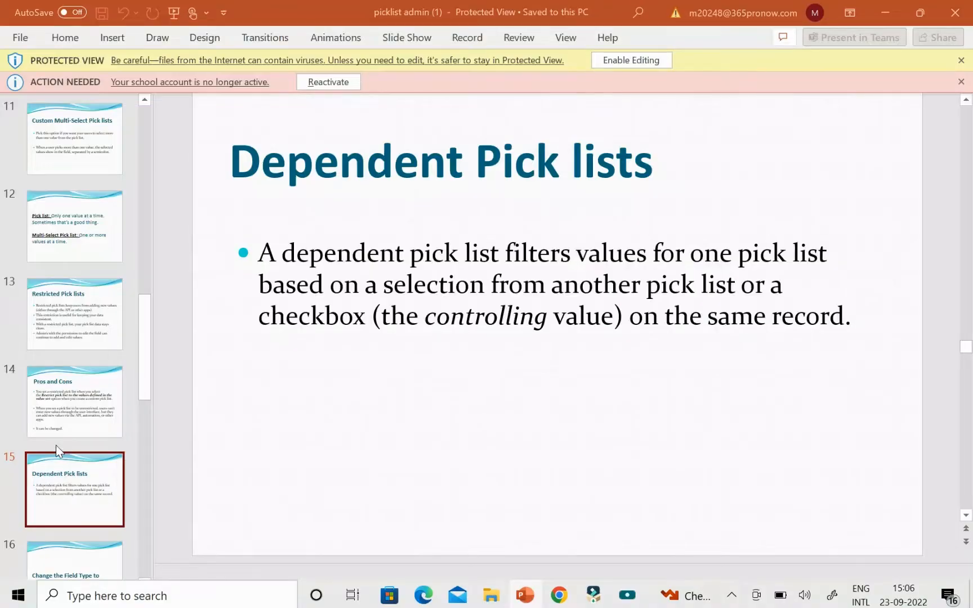
{"action": "key", "text": "Down"}
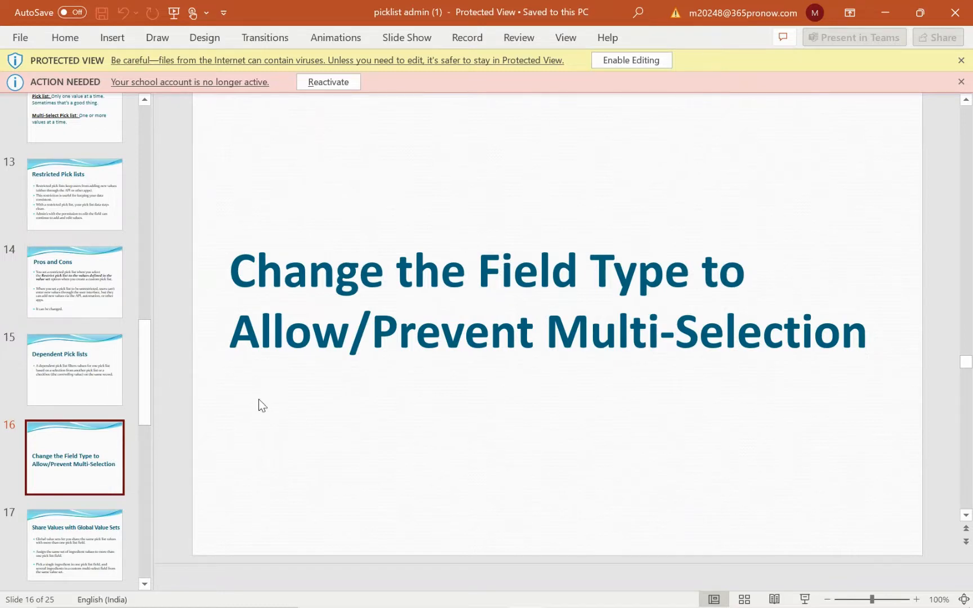
Switch back to Salesforce in Chrome, open the example object's fruits field for editing and start changing its field type
{"action": "mouse_move", "coordinate": [541, 597]}
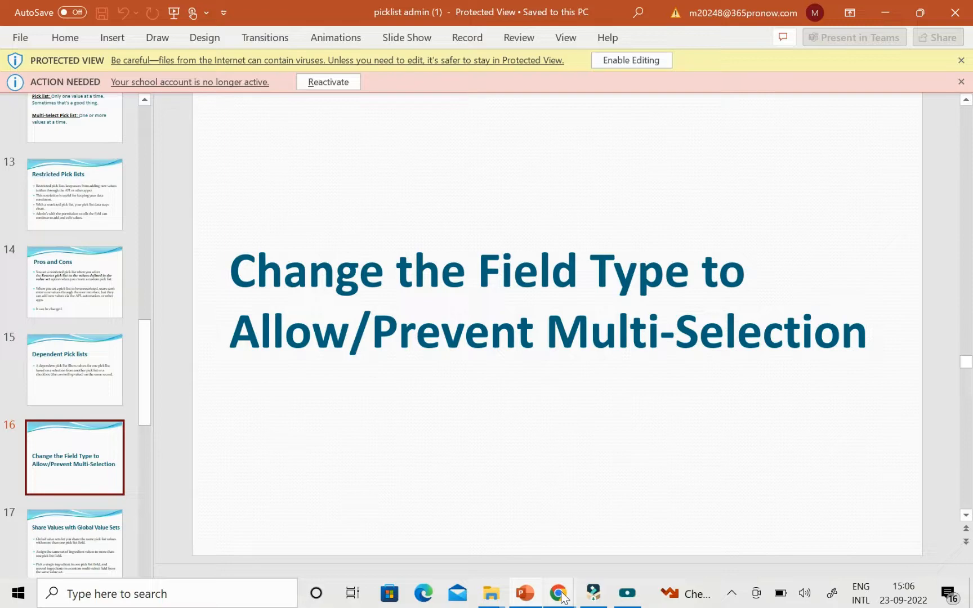
{"action": "left_click", "coordinate": [492, 532]}
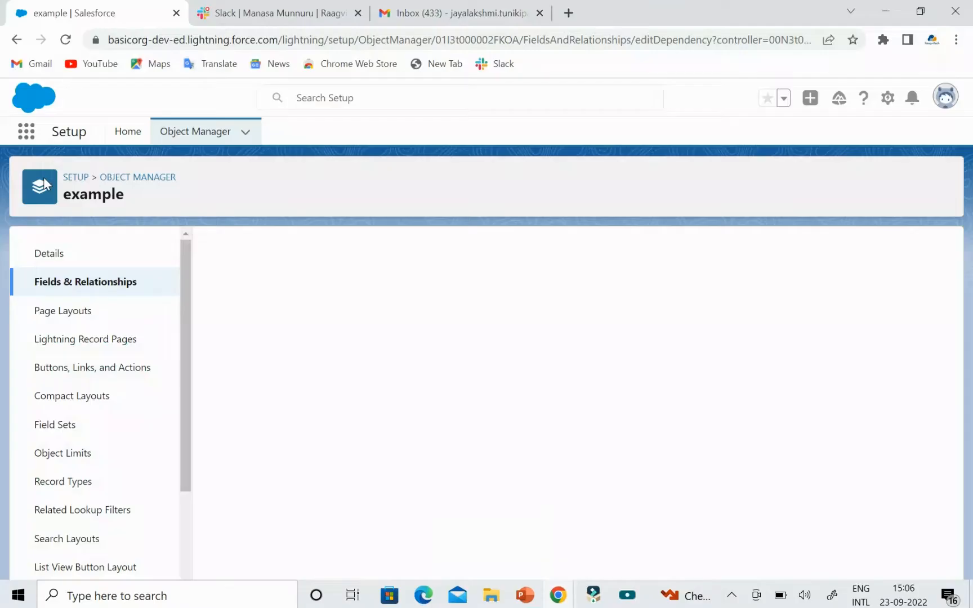
{"action": "left_click", "coordinate": [111, 282]}
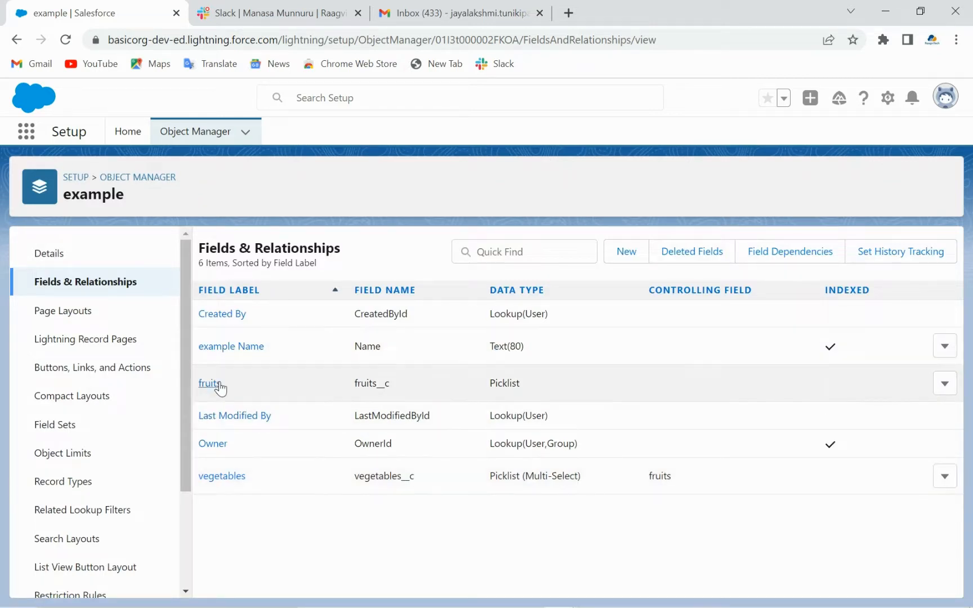
{"action": "left_click", "coordinate": [946, 384]}
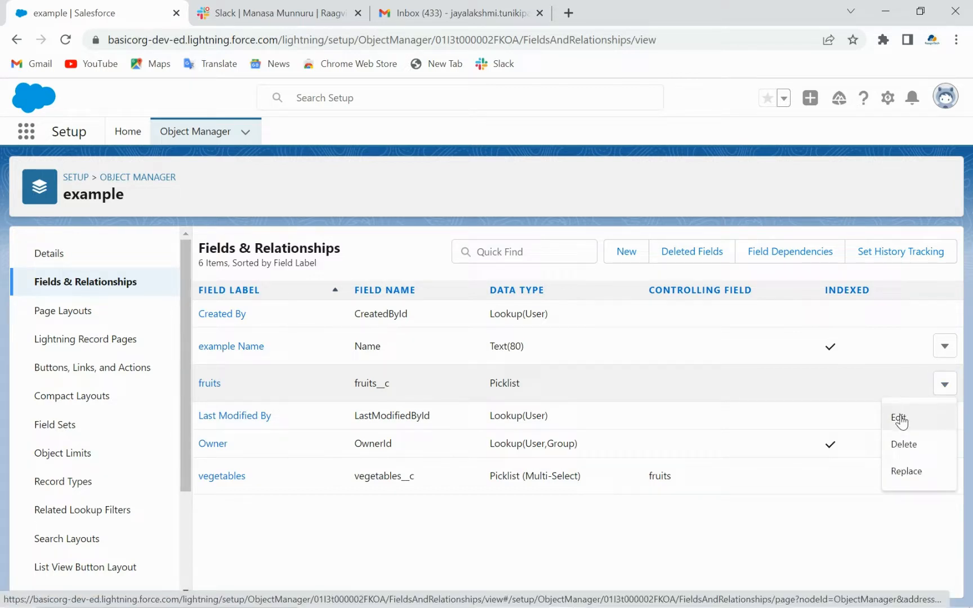
{"action": "left_click", "coordinate": [902, 422]}
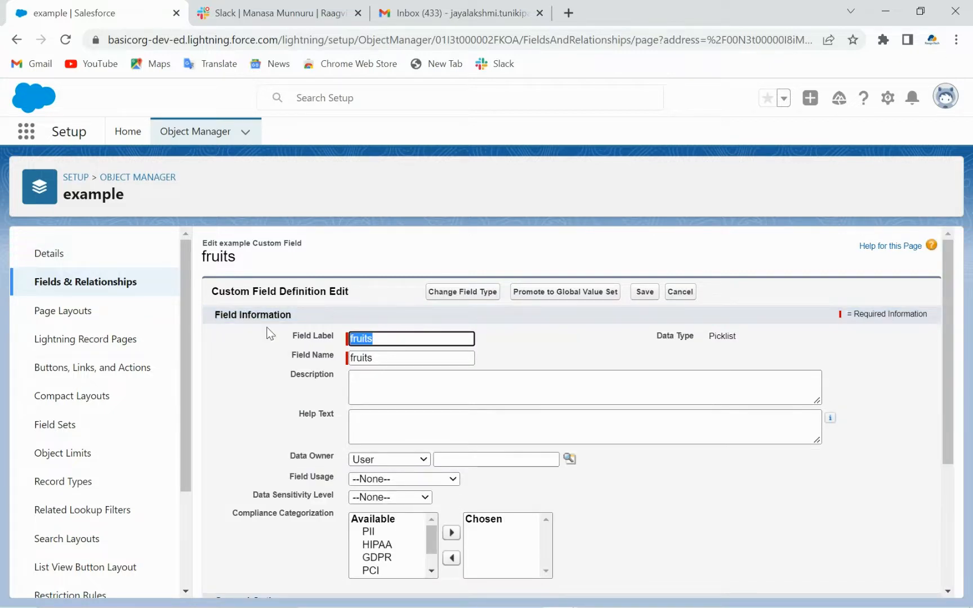
{"action": "left_click", "coordinate": [476, 290]}
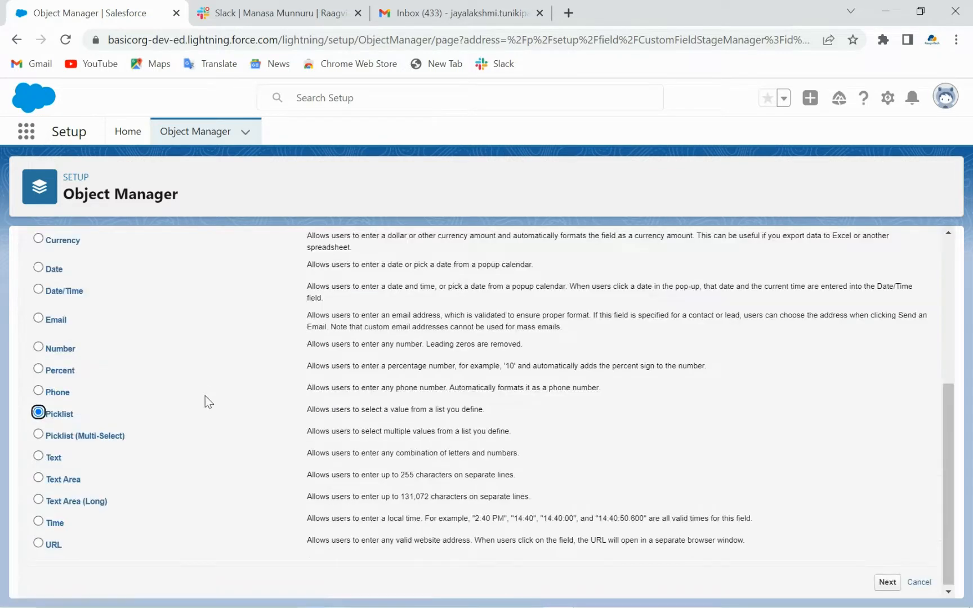
Choose Picklist (Multi-Select) as the fruits field's new data type and acknowledge the warning about removing the vegetables dependency
{"action": "scroll", "coordinate": [207, 398], "scroll_direction": "up", "scroll_amount": 5}
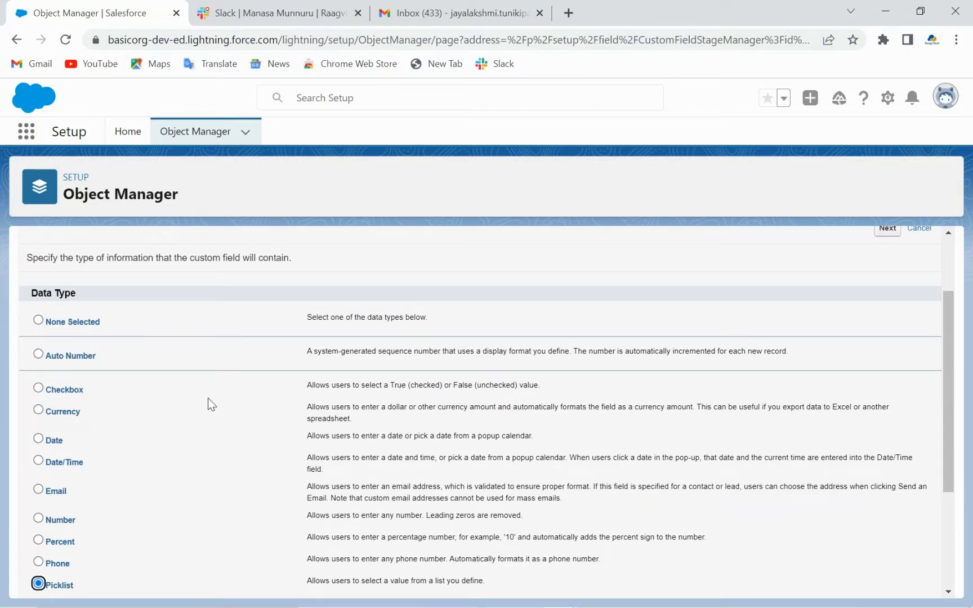
{"action": "scroll", "coordinate": [208, 398], "scroll_direction": "down", "scroll_amount": 3}
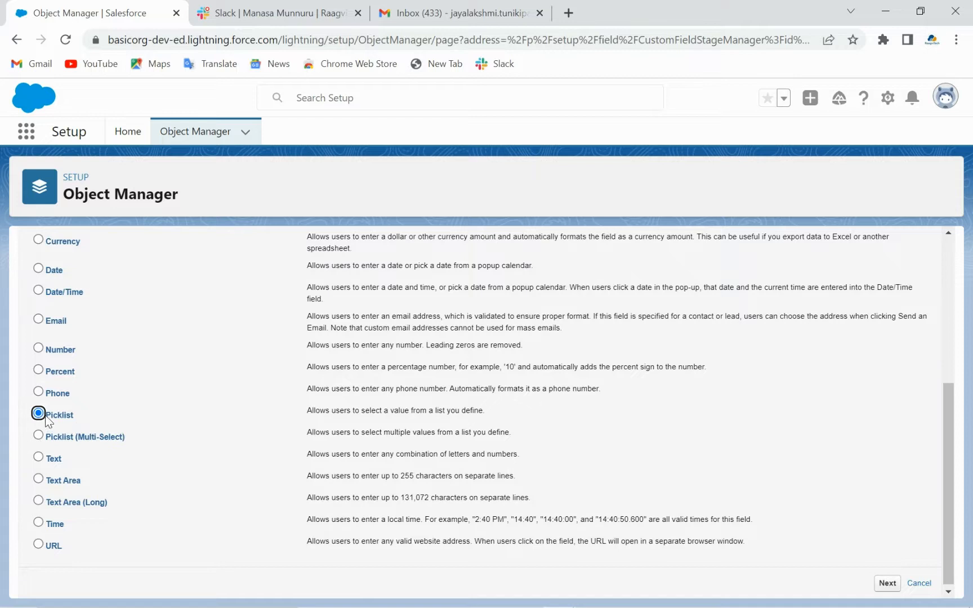
{"action": "scroll", "coordinate": [67, 427], "scroll_direction": "down", "scroll_amount": 1}
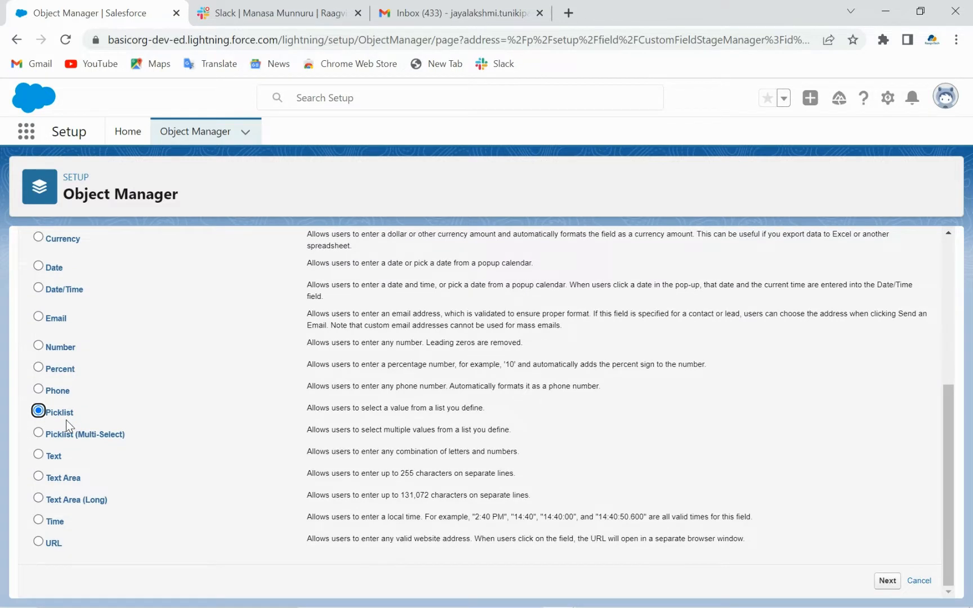
{"action": "left_click", "coordinate": [38, 432]}
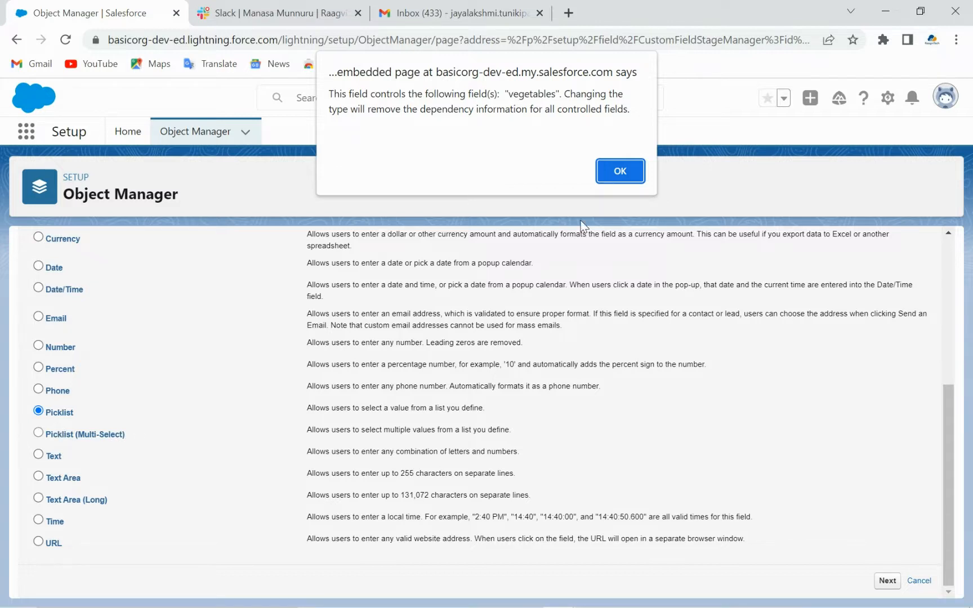
{"action": "left_click", "coordinate": [613, 173]}
{"action": "left_click", "coordinate": [617, 146]}
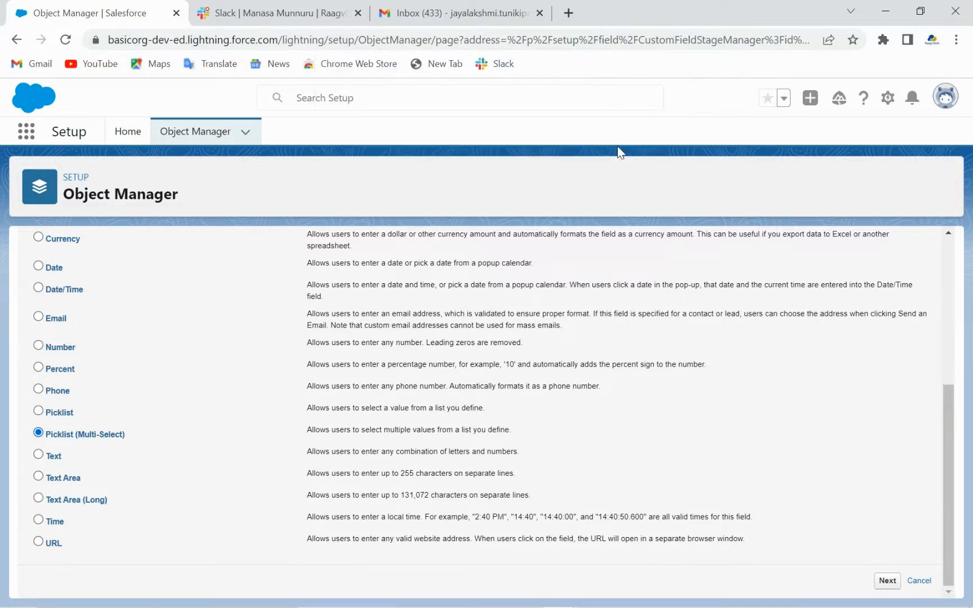
{"action": "scroll", "coordinate": [904, 545], "scroll_direction": "up", "scroll_amount": 5}
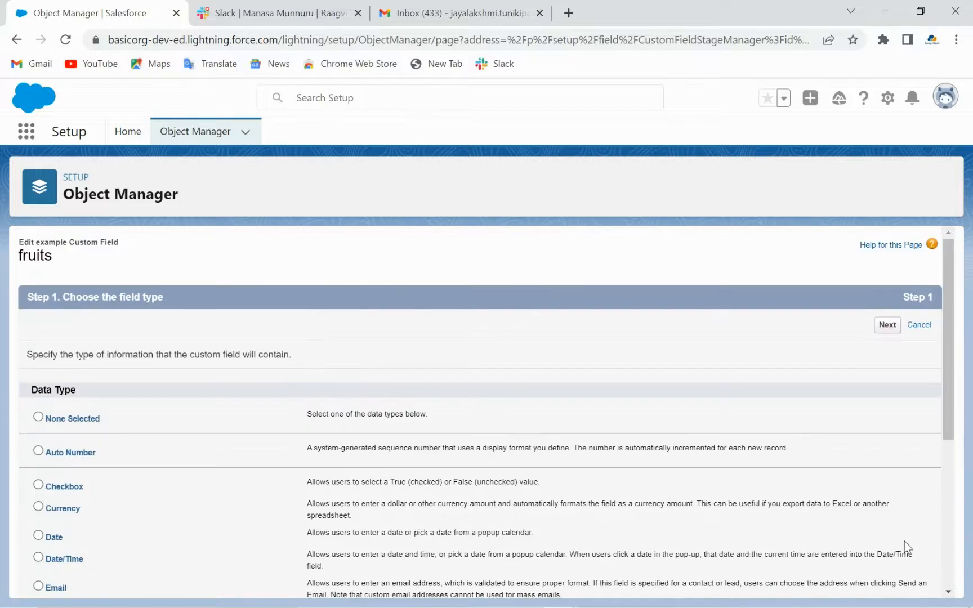
Cancel the fruits field's data type change to Picklist (Multi-Select)
{"action": "scroll", "coordinate": [822, 450], "scroll_direction": "down", "scroll_amount": 5}
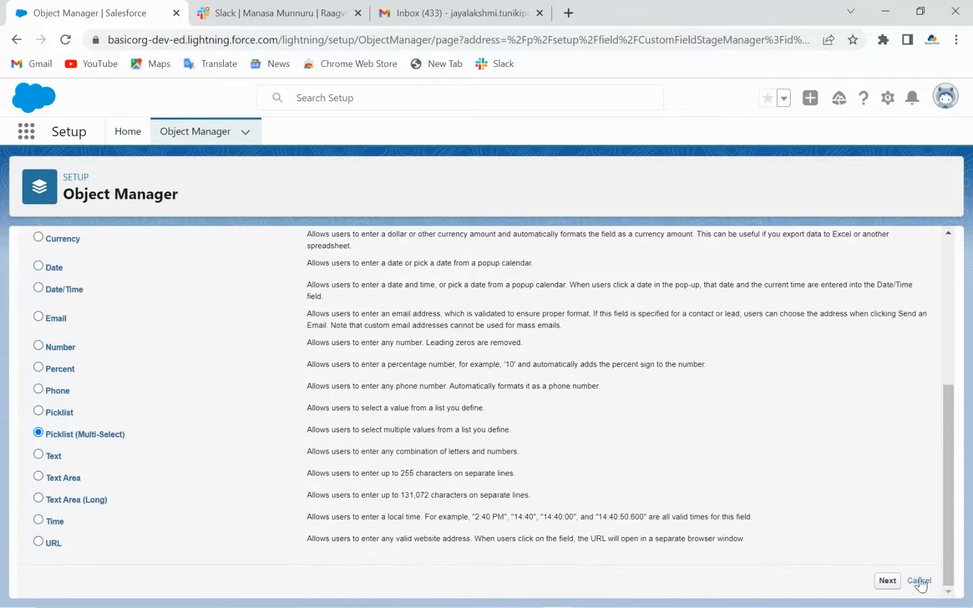
{"action": "left_click", "coordinate": [919, 581]}
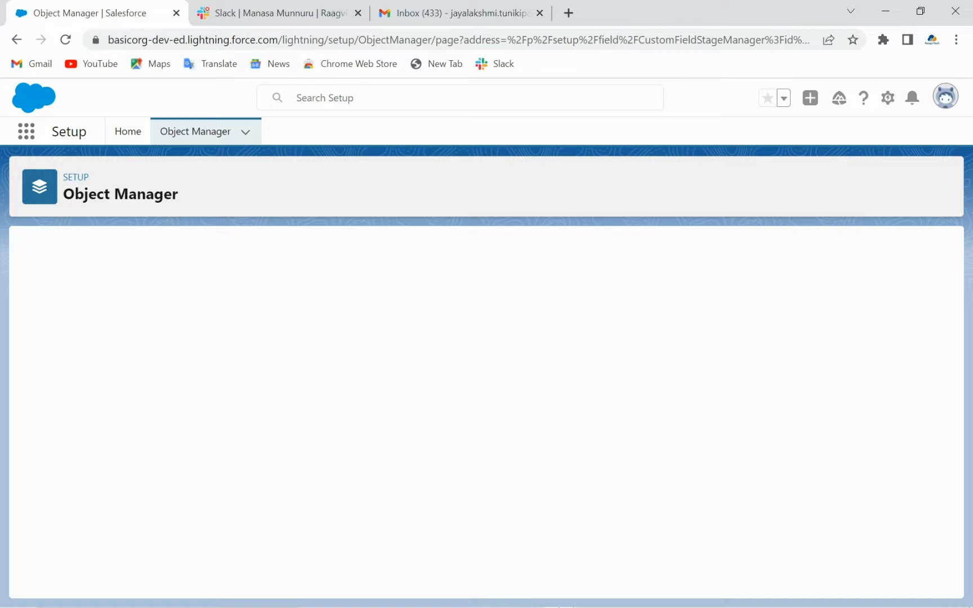
Switch to the PowerPoint presentation and show the slide "Share Values with Global Value Sets"
{"action": "mouse_move", "coordinate": [560, 604]}
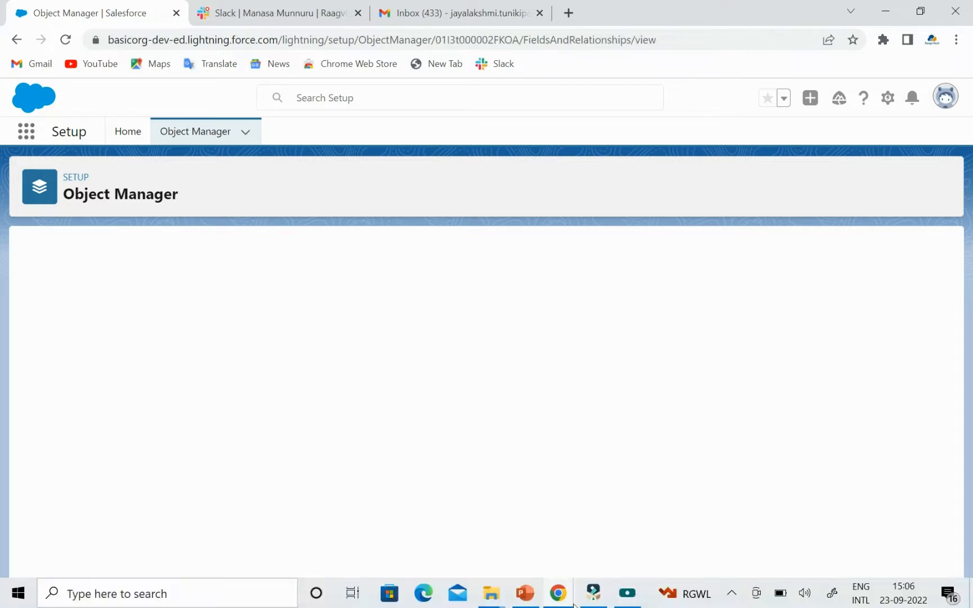
{"action": "left_click", "coordinate": [525, 593]}
{"action": "scroll", "coordinate": [70, 492], "scroll_direction": "down", "scroll_amount": 2}
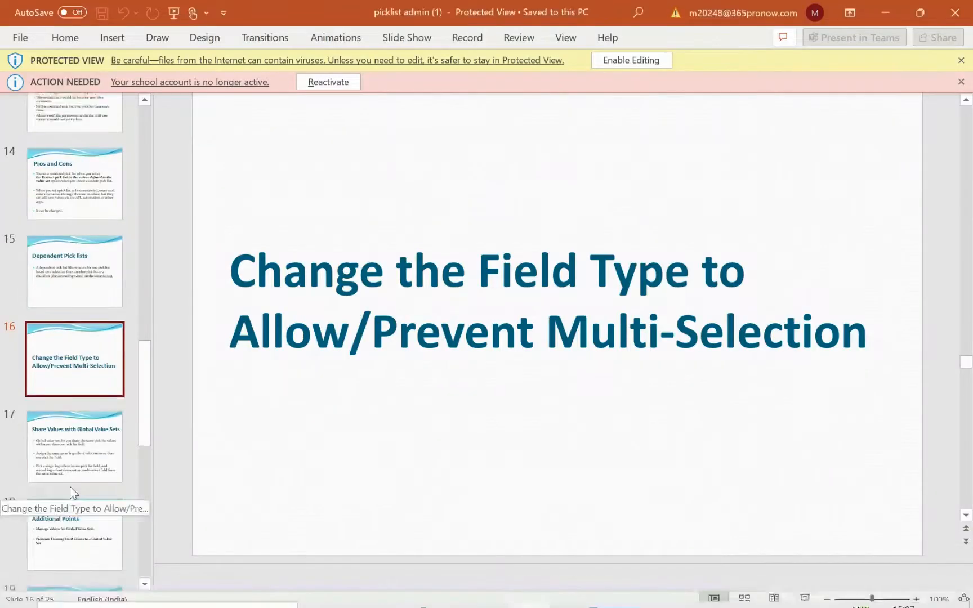
{"action": "left_click", "coordinate": [78, 434]}
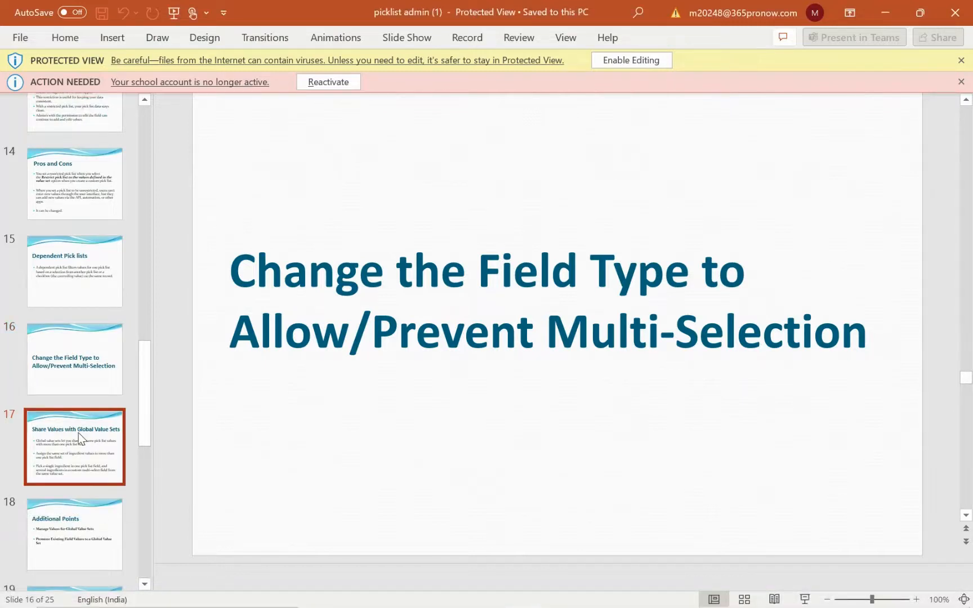
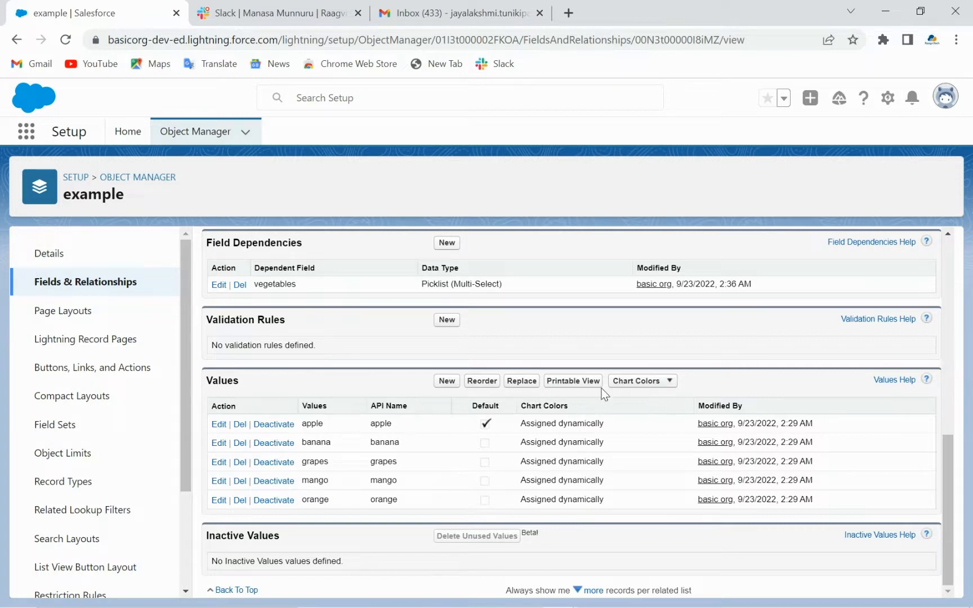
Add watermelon as a new picklist value of the fruits field and save it
{"action": "left_click", "coordinate": [446, 382]}
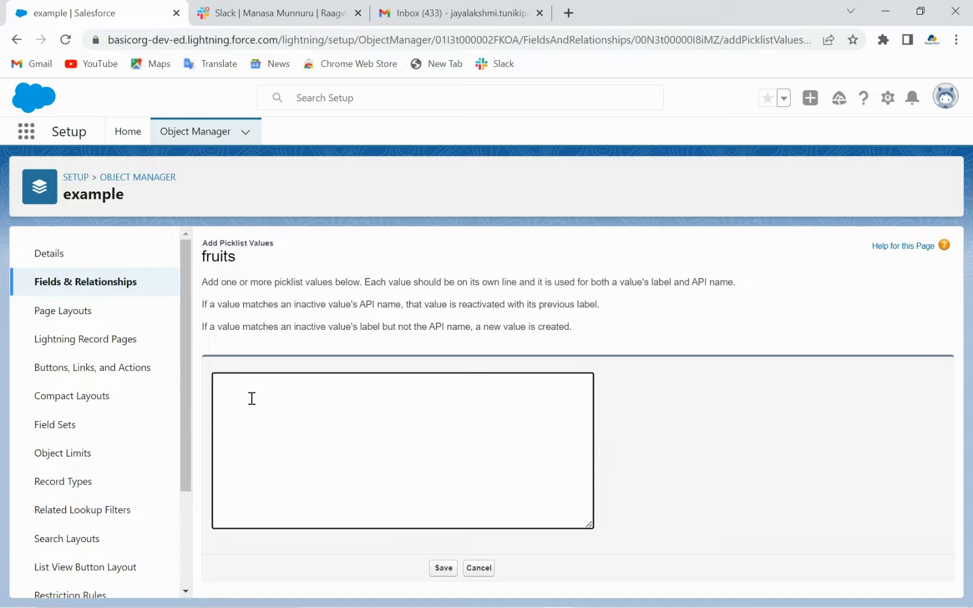
{"action": "type", "text": "watermekon"}
{"action": "key", "text": "BackSpace"}
{"action": "key", "text": "BackSpace"}
{"action": "key", "text": "BackSpace"}
{"action": "type", "text": "lon"}
{"action": "left_click", "coordinate": [442, 570]}
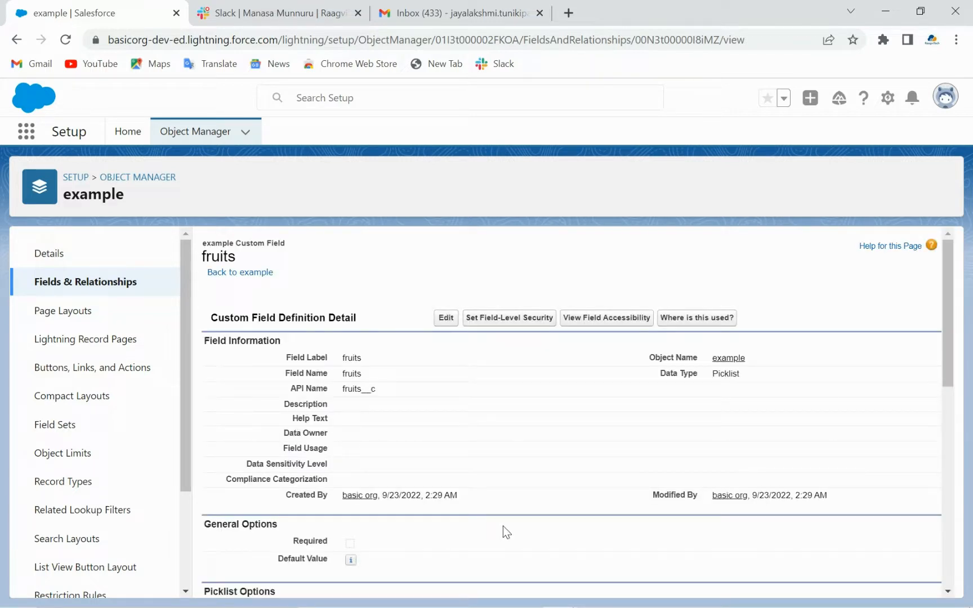
Open the fruits values for reordering and move banana to the bottom, up one, to the top and down one place
{"action": "scroll", "coordinate": [502, 526], "scroll_direction": "down", "scroll_amount": 10}
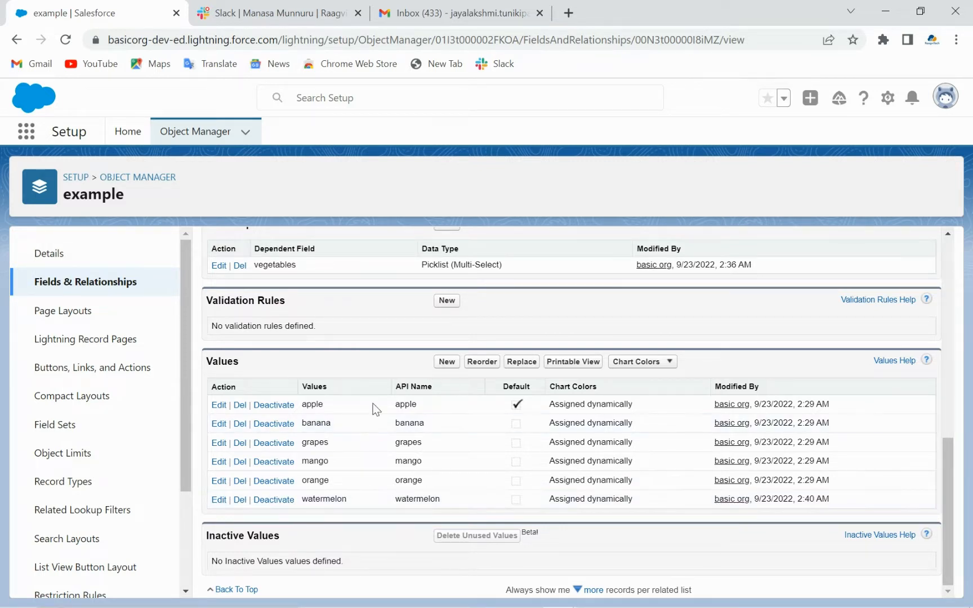
{"action": "left_click", "coordinate": [475, 366]}
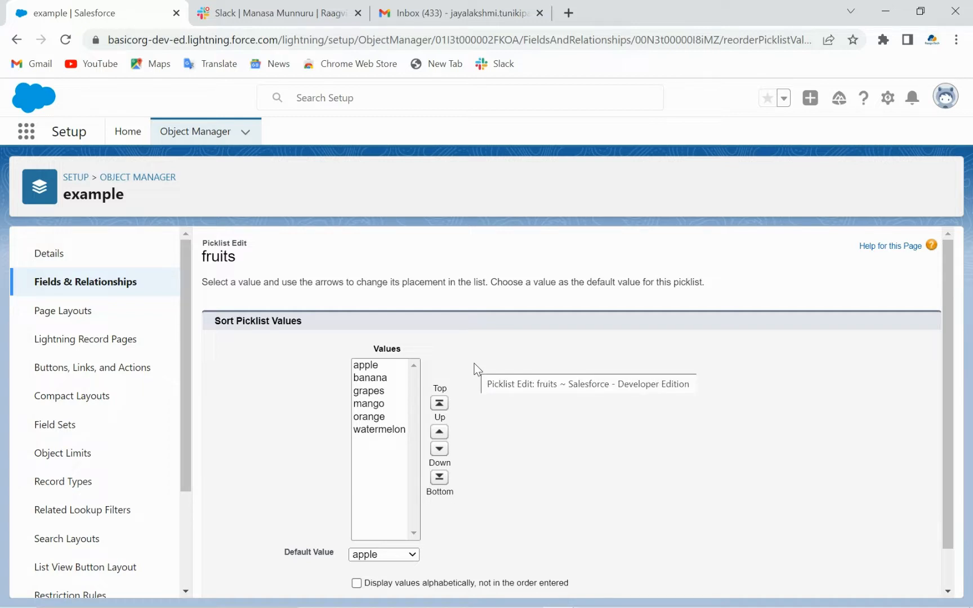
{"action": "left_click", "coordinate": [365, 381]}
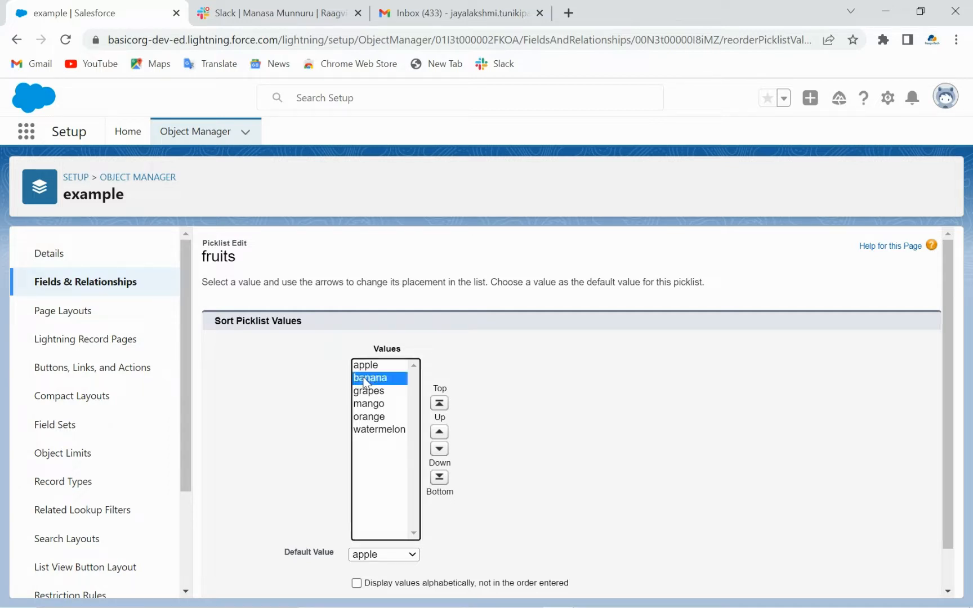
{"action": "left_click", "coordinate": [440, 477]}
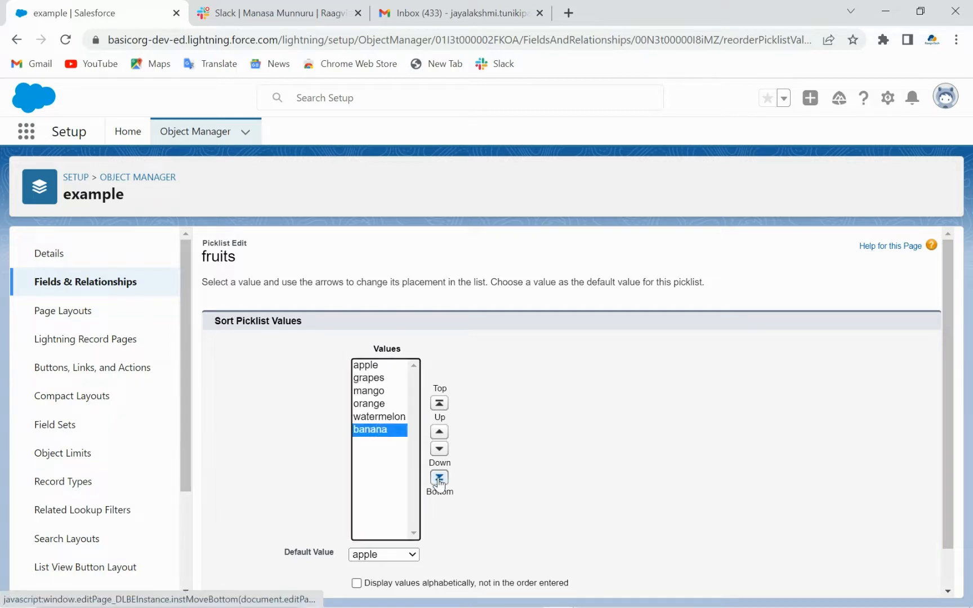
{"action": "left_click", "coordinate": [438, 434]}
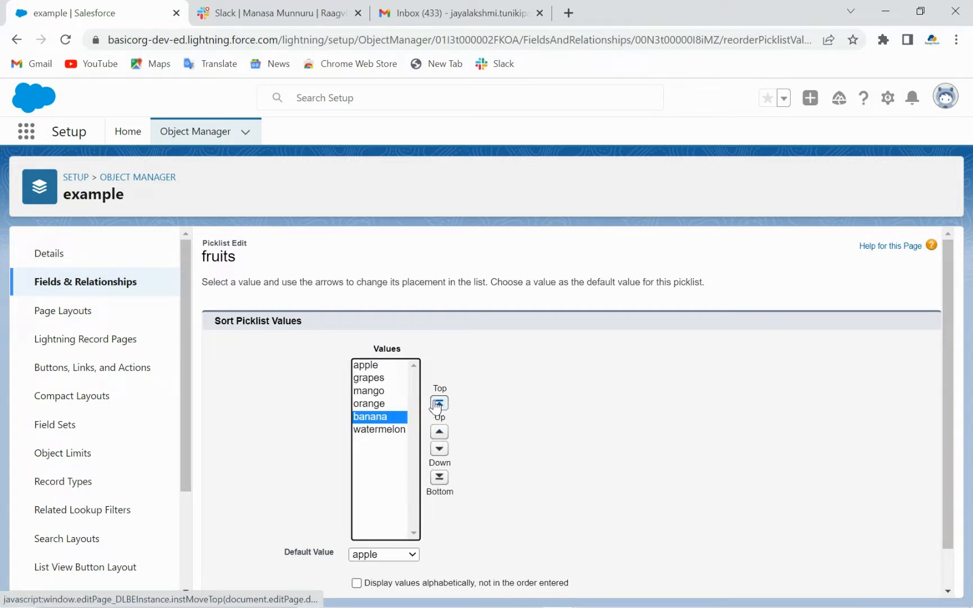
{"action": "left_click", "coordinate": [437, 402]}
{"action": "left_click", "coordinate": [440, 435]}
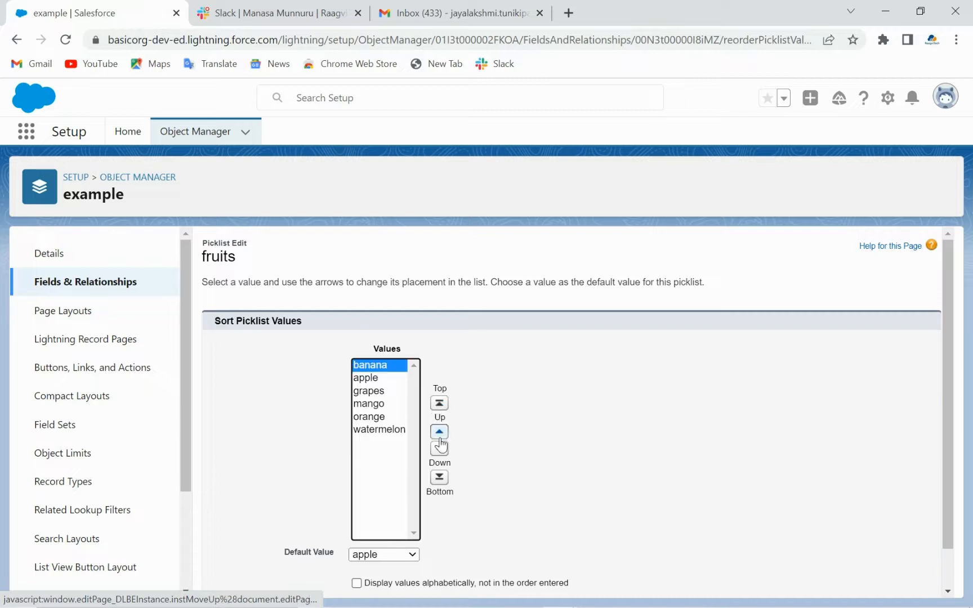
{"action": "left_click", "coordinate": [439, 449]}
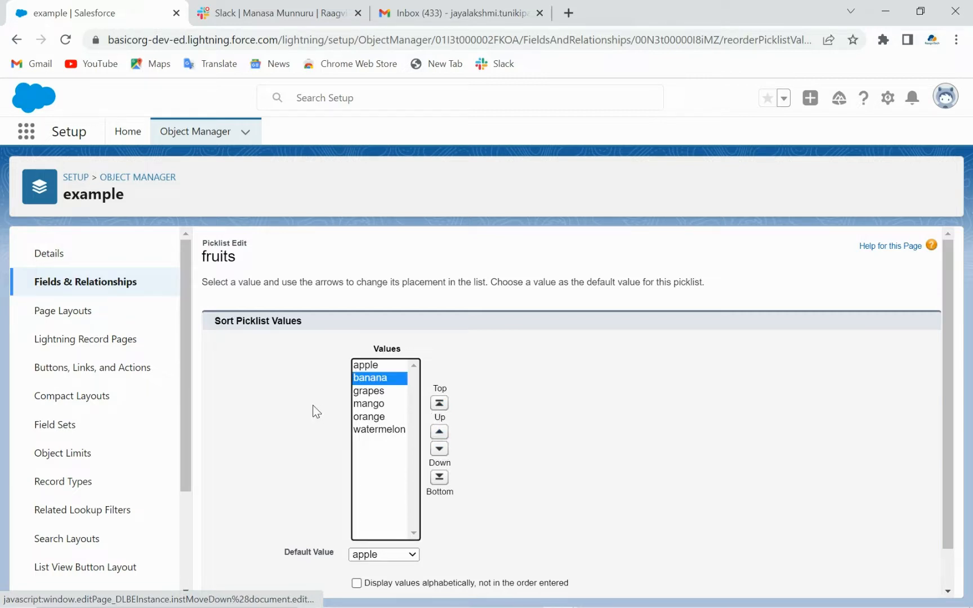
Set orange as the fruits field's default value, enable displaying values alphabetically, and save the picklist
{"action": "scroll", "coordinate": [313, 411], "scroll_direction": "down", "scroll_amount": 1}
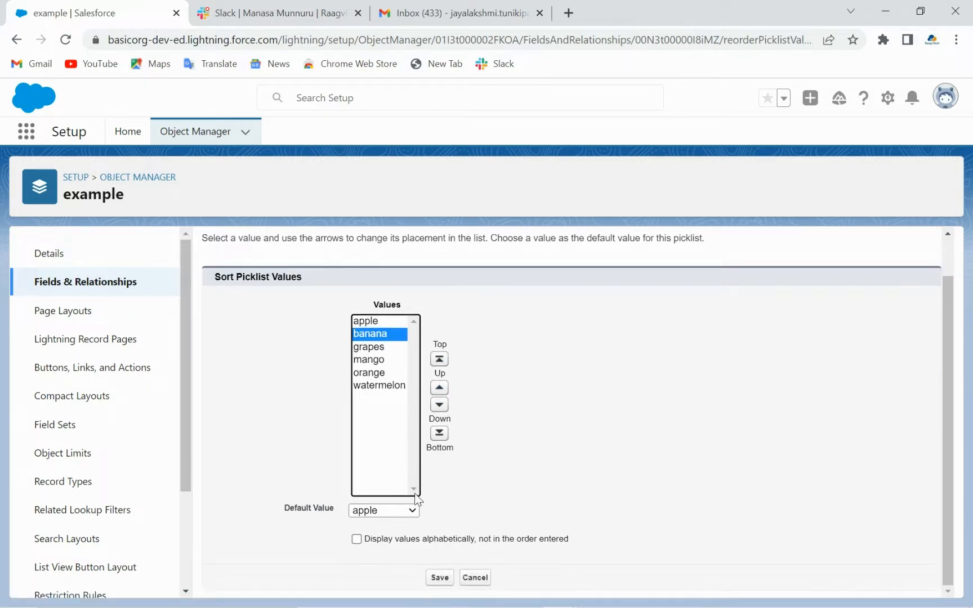
{"action": "left_click", "coordinate": [413, 509]}
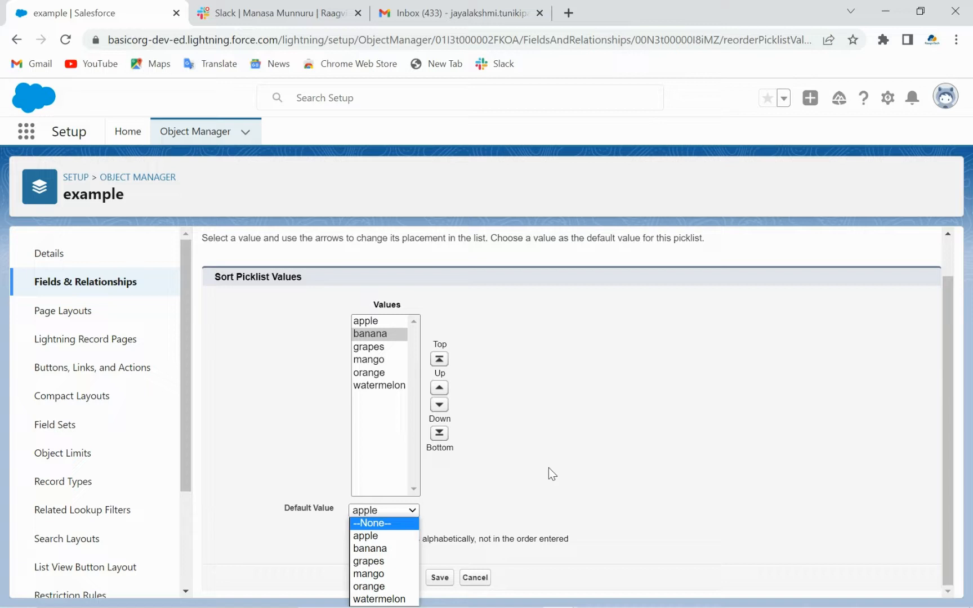
{"action": "left_click", "coordinate": [371, 586]}
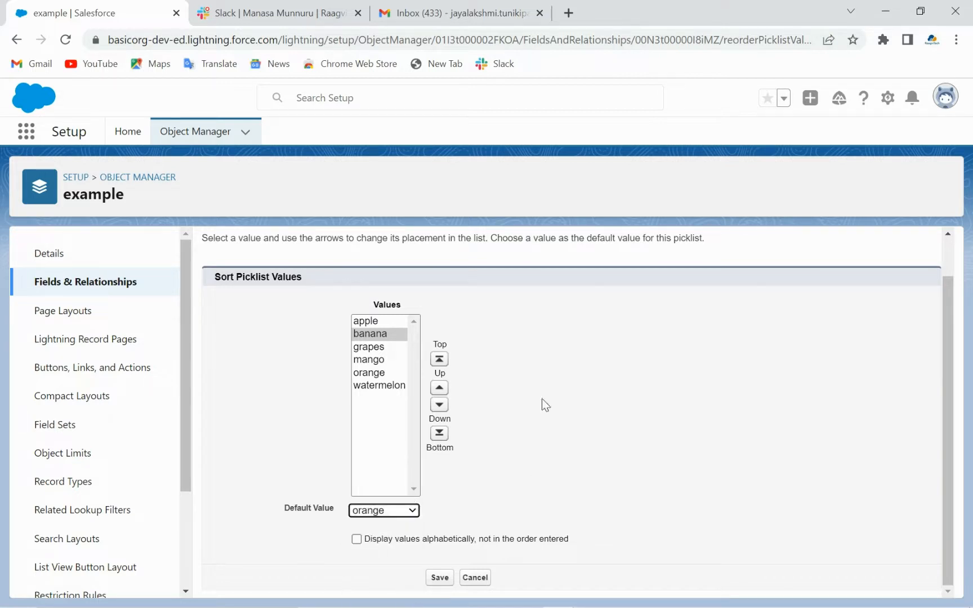
{"action": "left_click", "coordinate": [357, 540]}
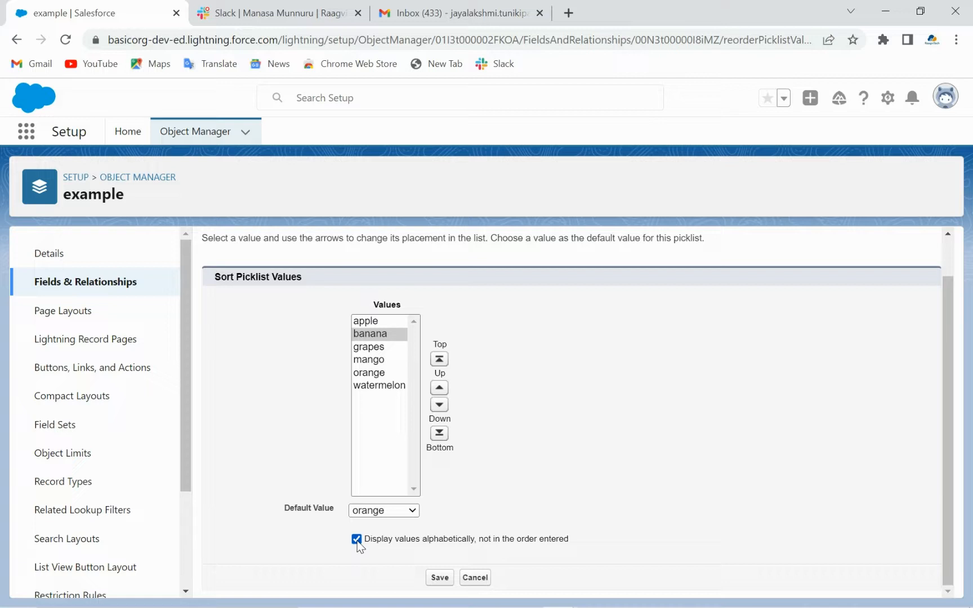
{"action": "left_click", "coordinate": [439, 576]}
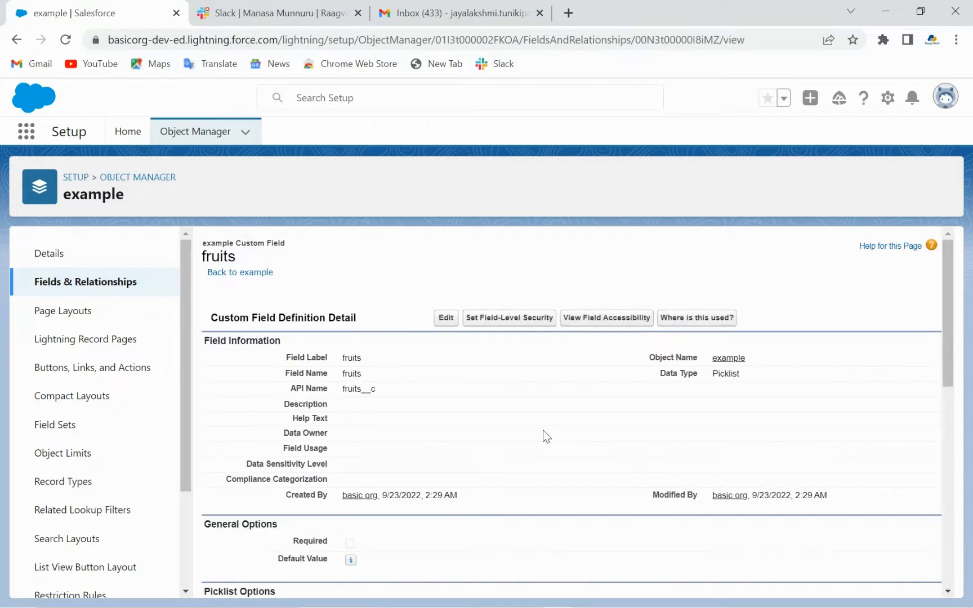
Replace the fruits value mango with orange globally and return to the field's detail page
{"action": "scroll", "coordinate": [537, 437], "scroll_direction": "down", "scroll_amount": 9}
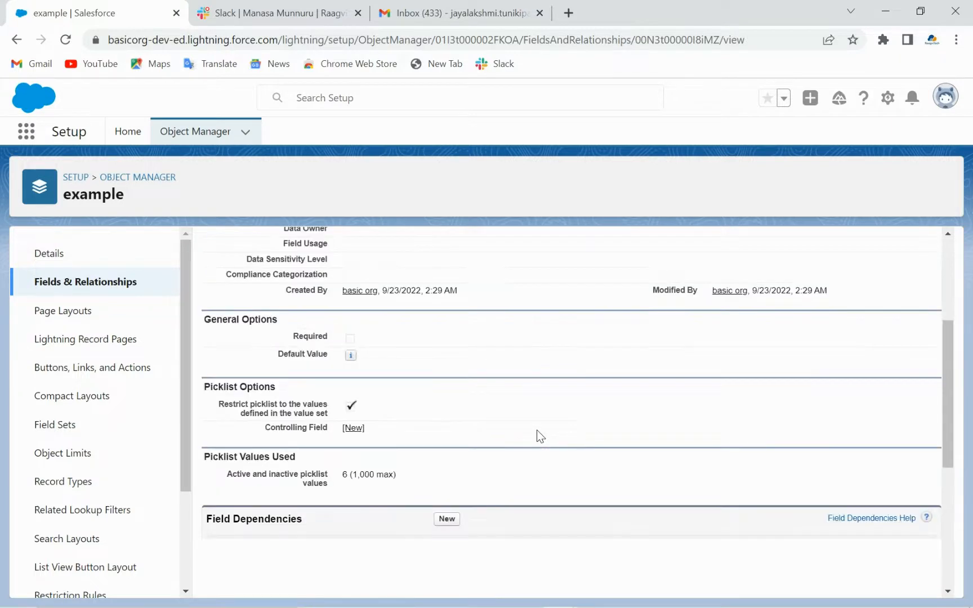
{"action": "scroll", "coordinate": [537, 431], "scroll_direction": "up", "scroll_amount": 1}
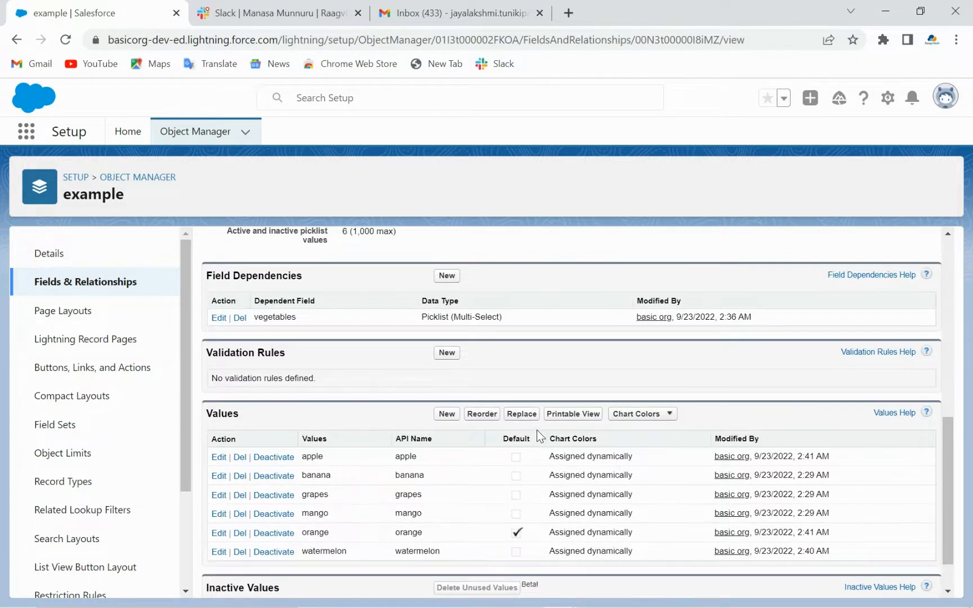
{"action": "left_click", "coordinate": [528, 415]}
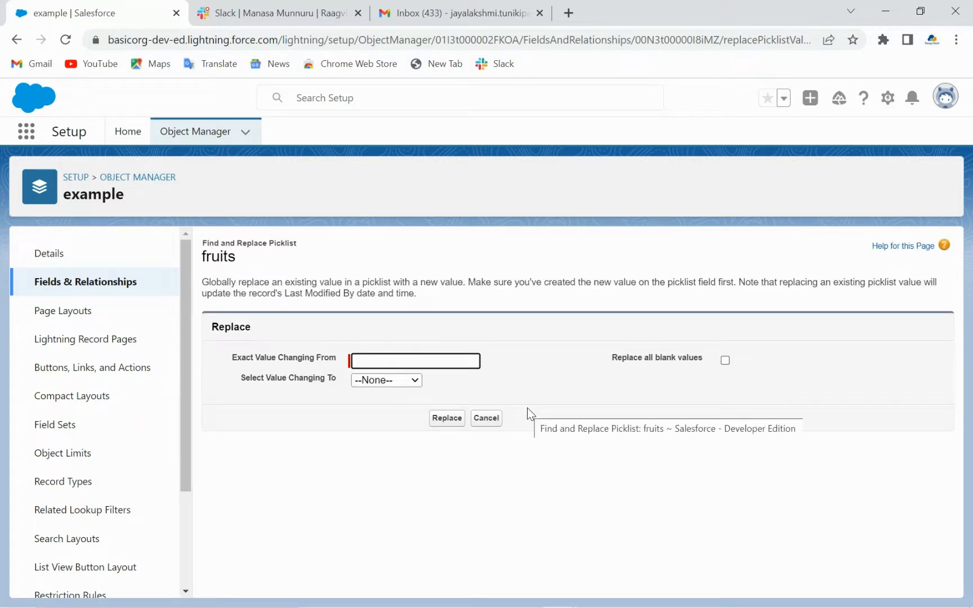
{"action": "left_click", "coordinate": [388, 363]}
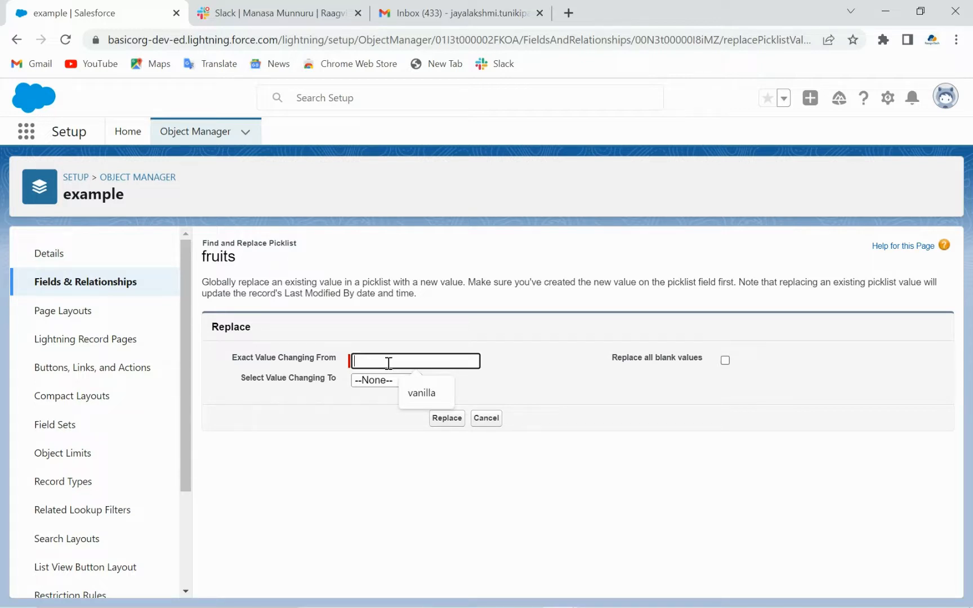
{"action": "type", "text": "mango"}
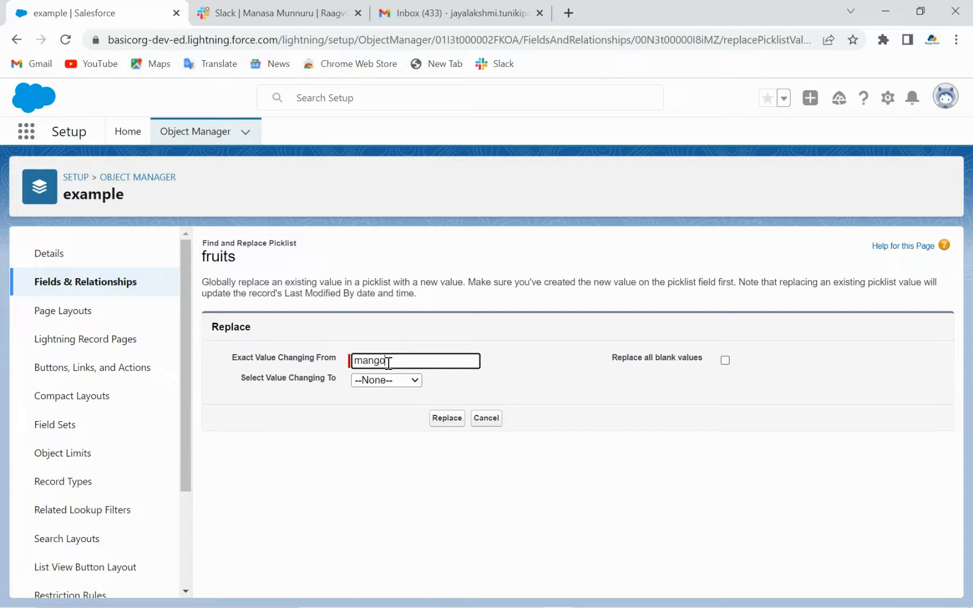
{"action": "left_click", "coordinate": [414, 383]}
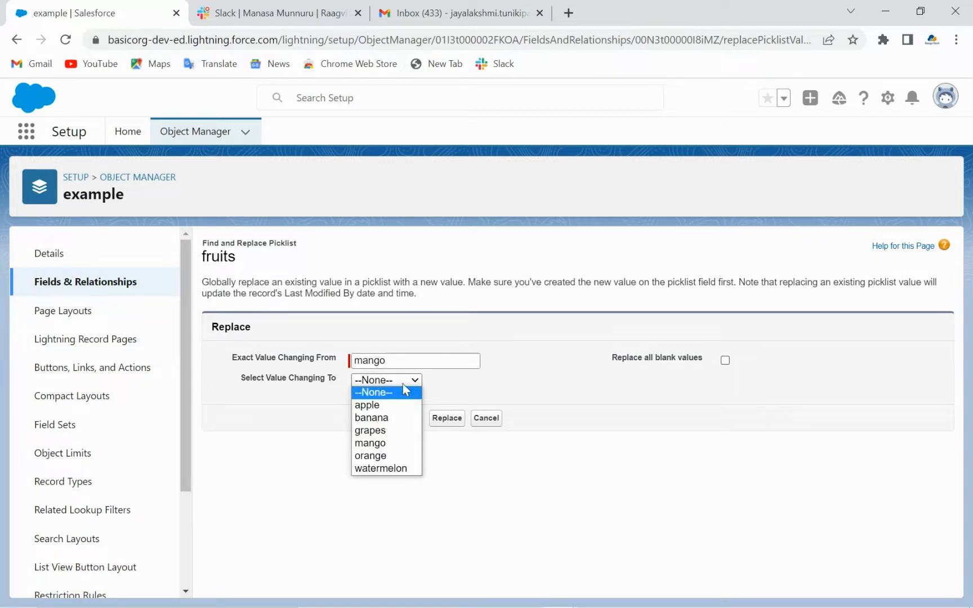
{"action": "left_click", "coordinate": [379, 455]}
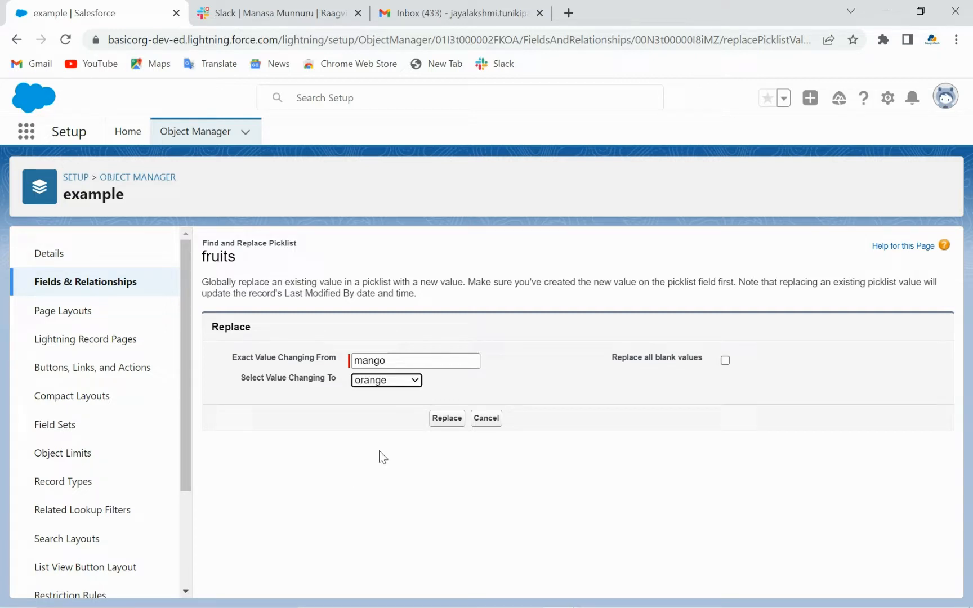
{"action": "left_click", "coordinate": [447, 418]}
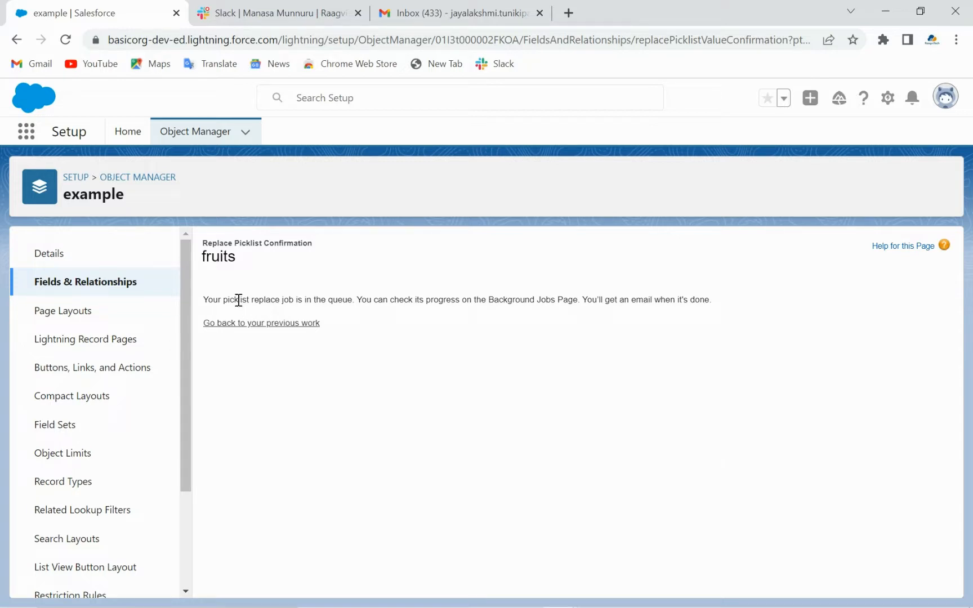
{"action": "left_click", "coordinate": [265, 326]}
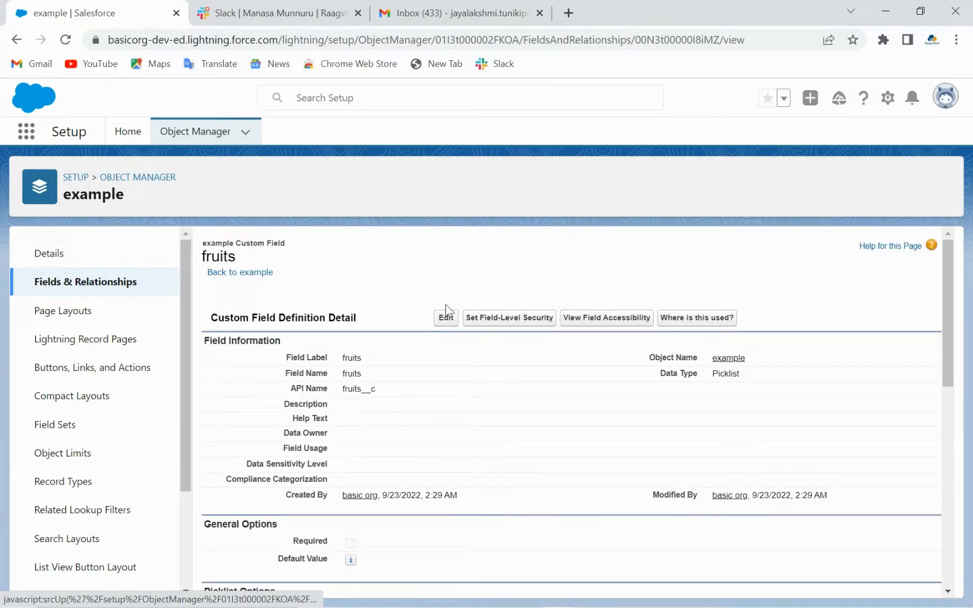
Switch to the PowerPoint presentation and show the slide "Active, Inactive, Deleted, and Replaced Values"
{"action": "scroll", "coordinate": [445, 304], "scroll_direction": "down", "scroll_amount": 9}
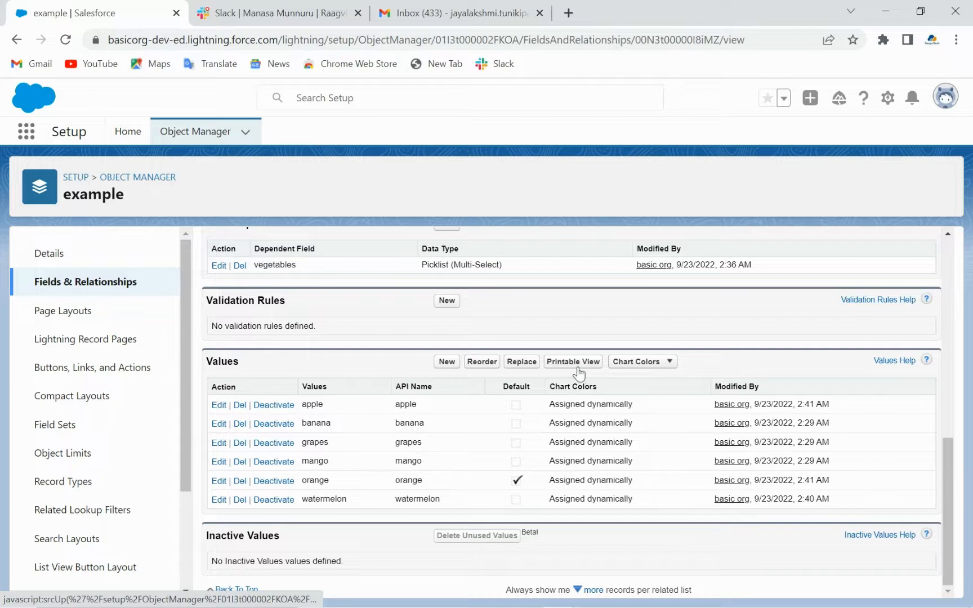
{"action": "mouse_move", "coordinate": [480, 605]}
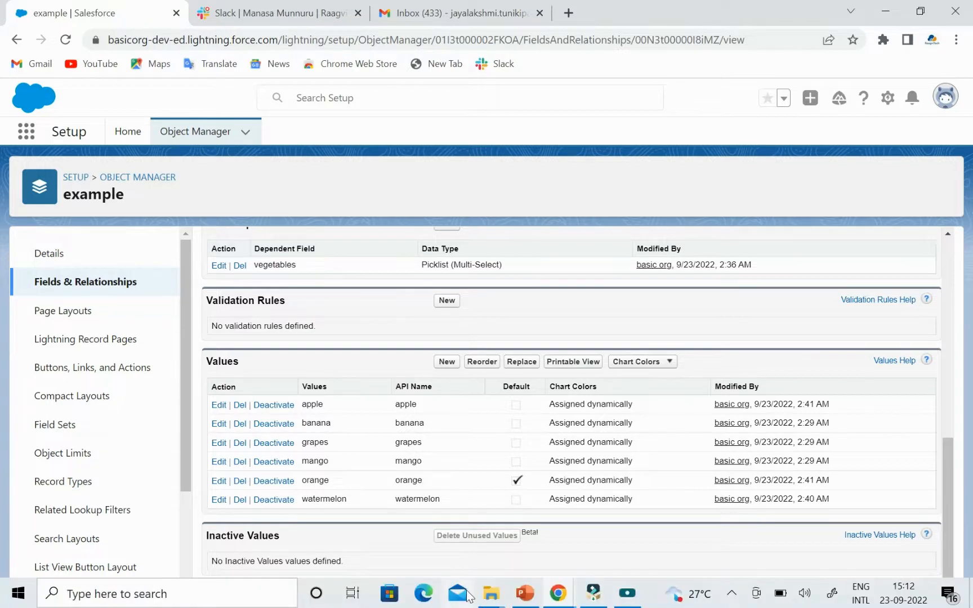
{"action": "left_click", "coordinate": [524, 593]}
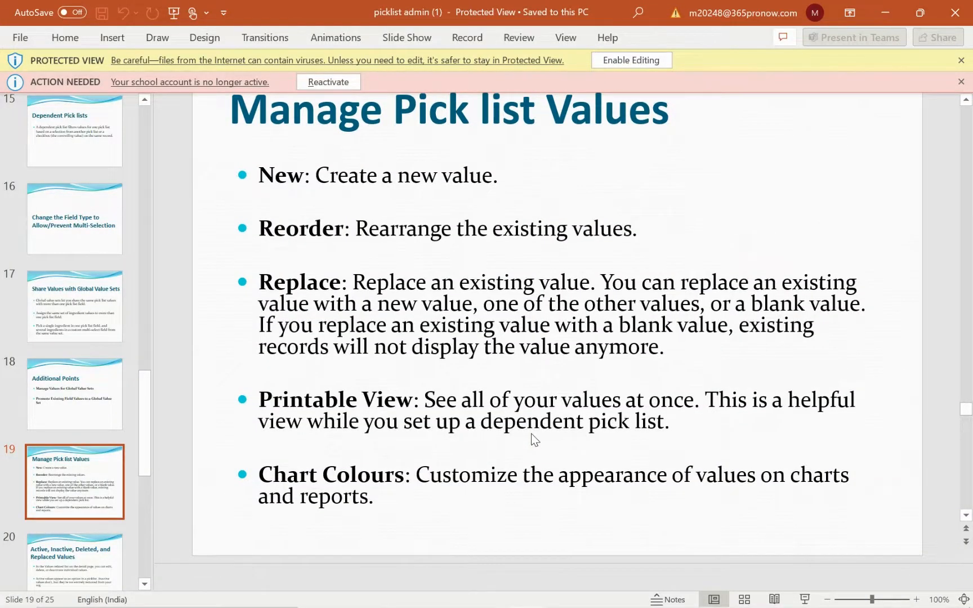
{"action": "left_click", "coordinate": [66, 522]}
{"action": "scroll", "coordinate": [66, 521], "scroll_direction": "down", "scroll_amount": 1}
{"action": "left_click", "coordinate": [66, 522]}
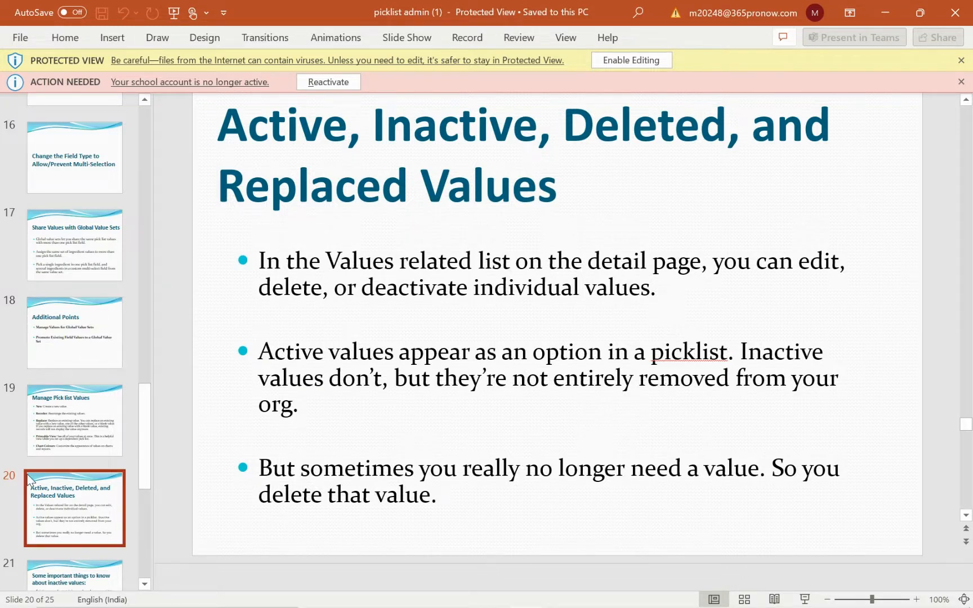
{"action": "scroll", "coordinate": [28, 479], "scroll_direction": "down", "scroll_amount": 1}
{"action": "scroll", "coordinate": [28, 479], "scroll_direction": "down", "scroll_amount": 1}
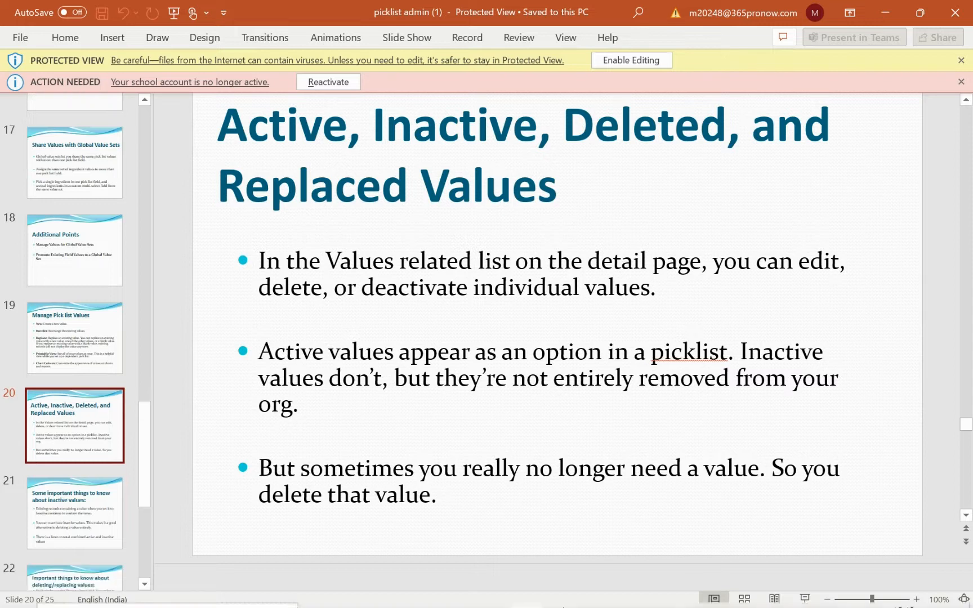
{"action": "mouse_move", "coordinate": [556, 596]}
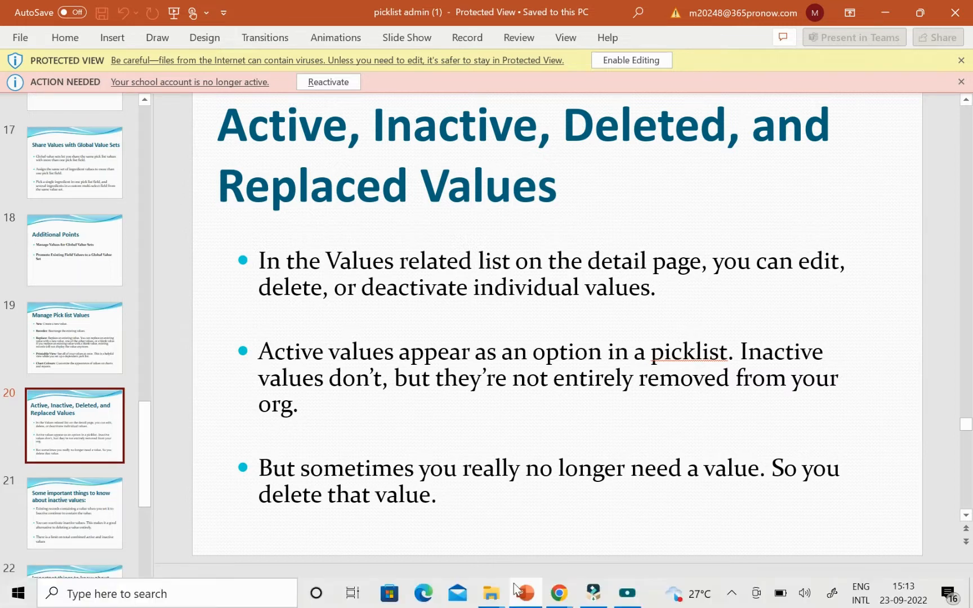
Switch to Salesforce in Chrome and deactivate the fruits picklist value apple
{"action": "left_click", "coordinate": [556, 594]}
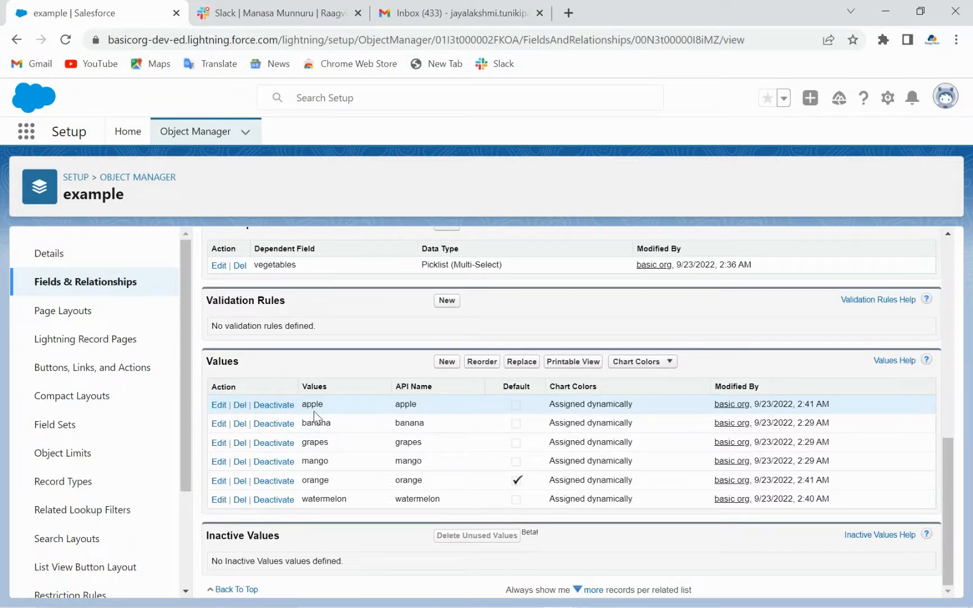
{"action": "left_click", "coordinate": [283, 410]}
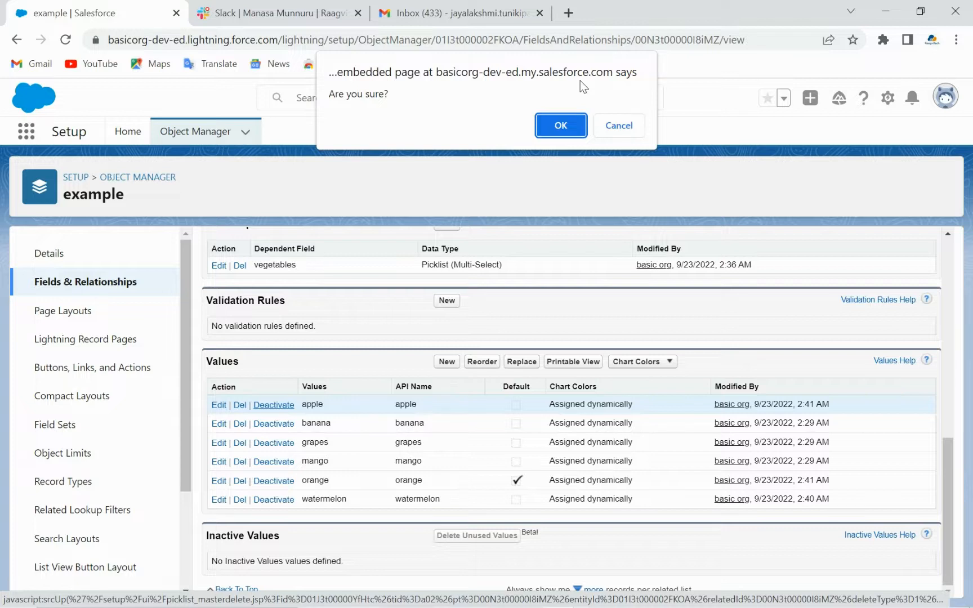
{"action": "left_click", "coordinate": [573, 125]}
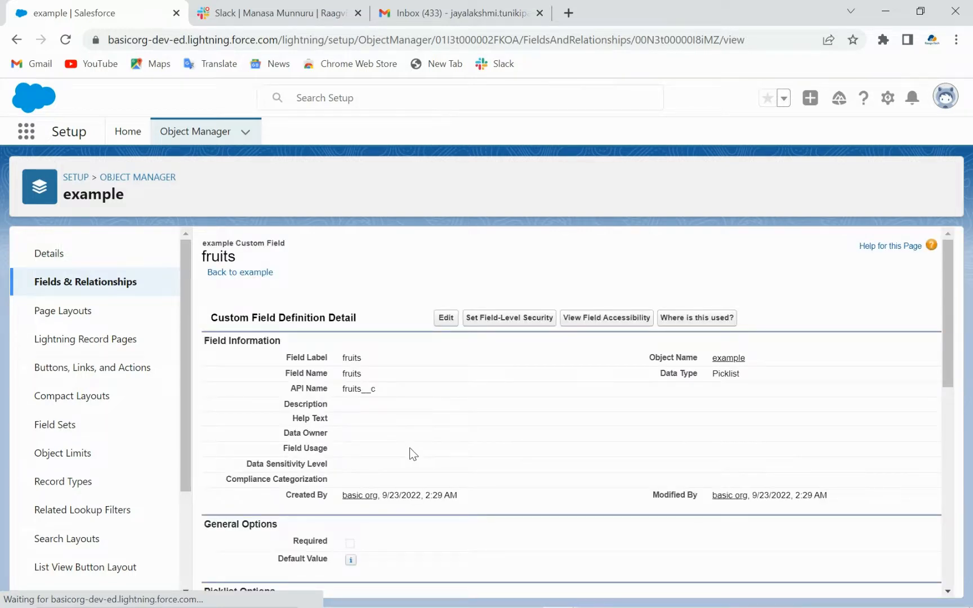
{"action": "scroll", "coordinate": [413, 453], "scroll_direction": "down", "scroll_amount": 3}
{"action": "scroll", "coordinate": [411, 452], "scroll_direction": "down", "scroll_amount": 7}
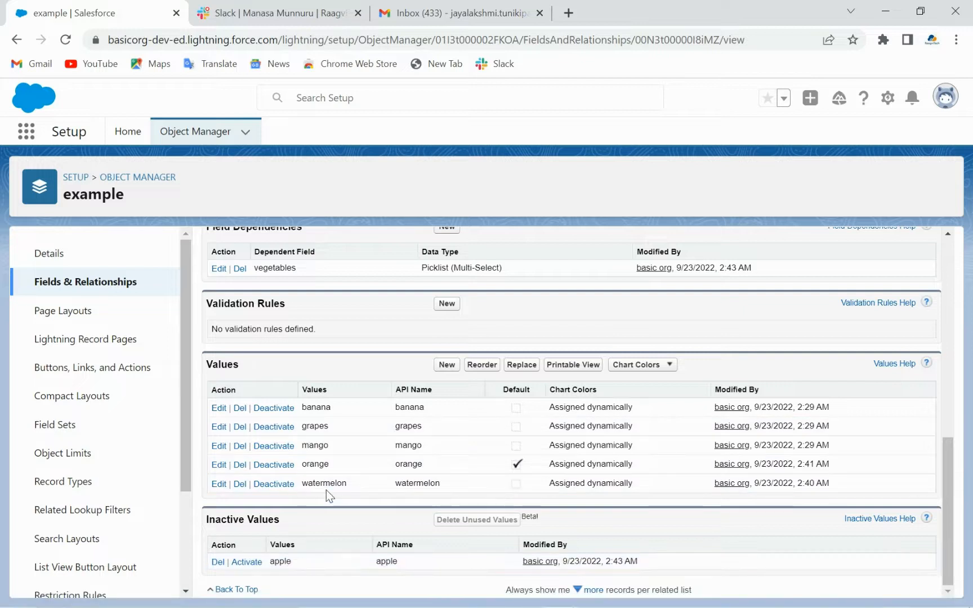
Delete the inactive fruits value apple, replacing it on records with a blank value
{"action": "left_click", "coordinate": [218, 563]}
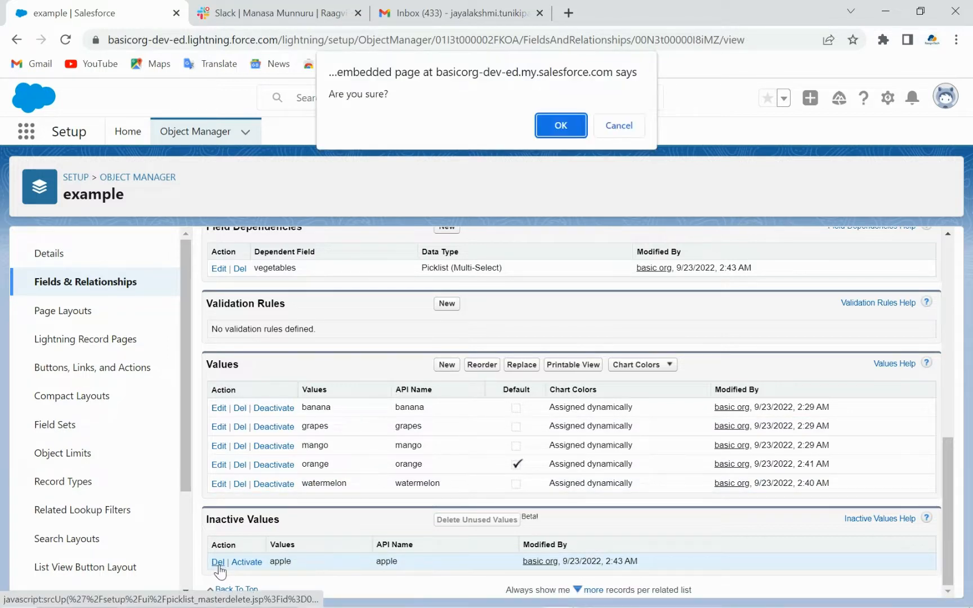
{"action": "left_click", "coordinate": [559, 126]}
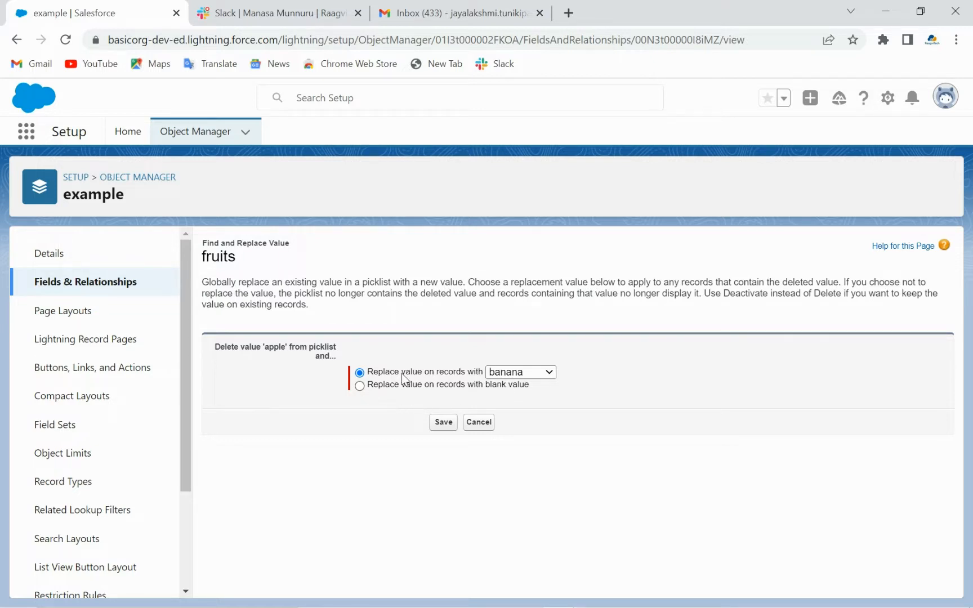
{"action": "left_click", "coordinate": [552, 371]}
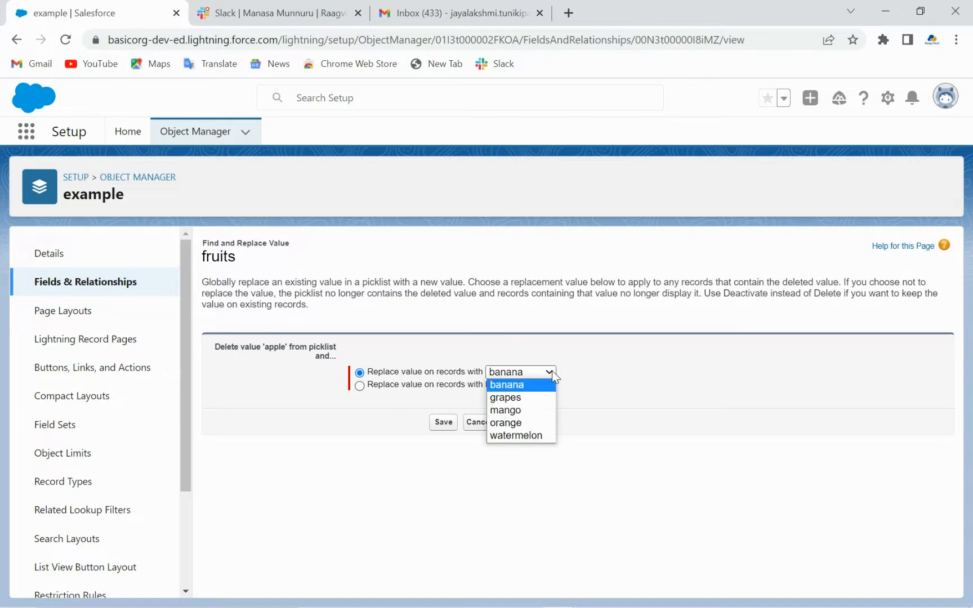
{"action": "left_click", "coordinate": [529, 410]}
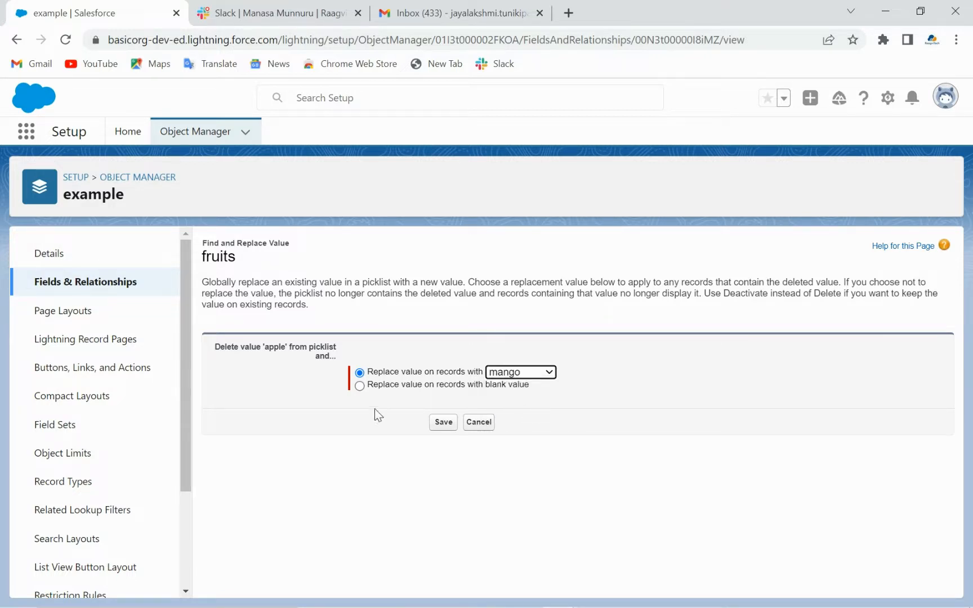
{"action": "left_click", "coordinate": [359, 386]}
{"action": "left_click", "coordinate": [448, 421]}
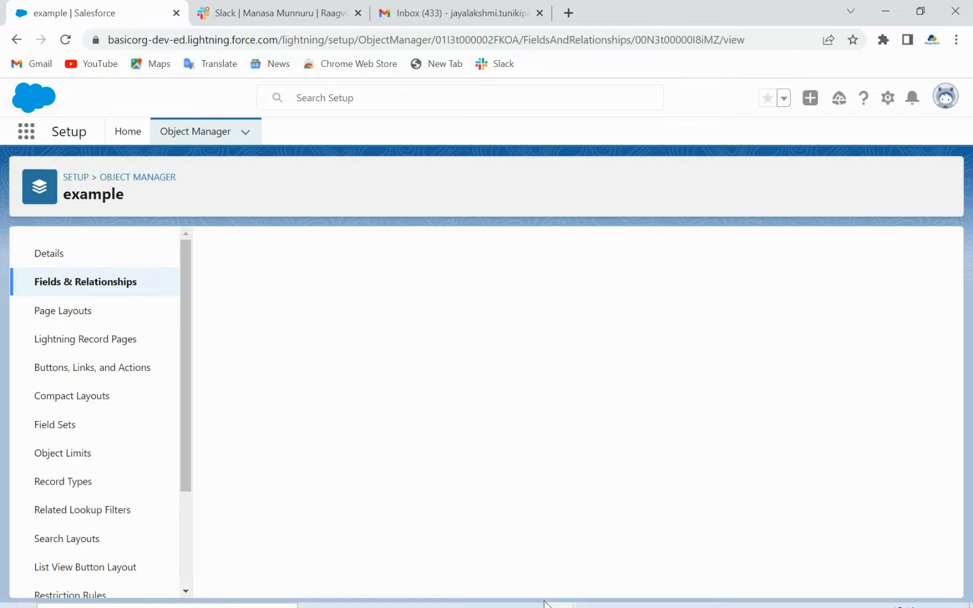
Switch to the PowerPoint presentation and show the slide "Some important things to know about inactive values"
{"action": "left_click", "coordinate": [524, 594]}
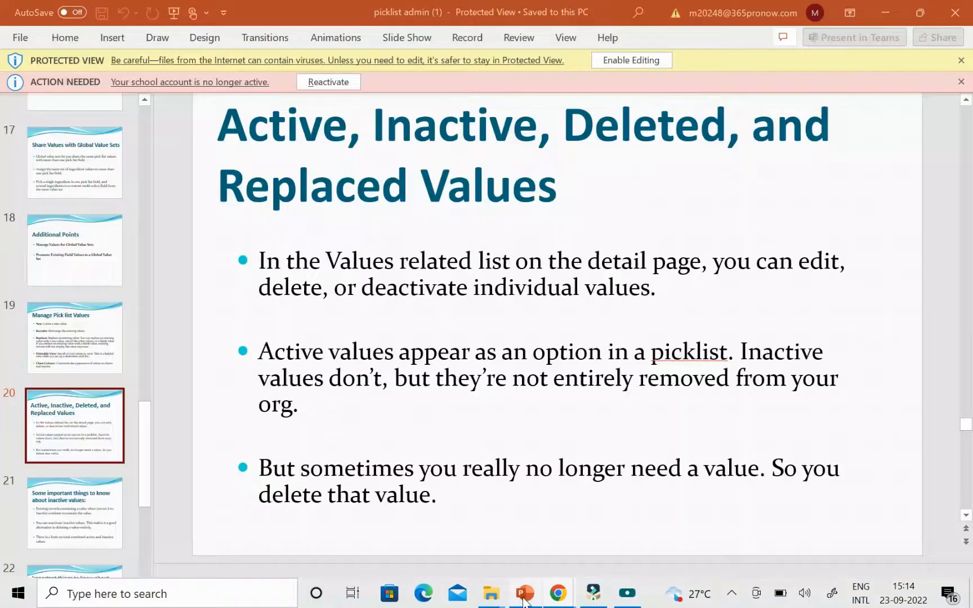
{"action": "left_click", "coordinate": [80, 525]}
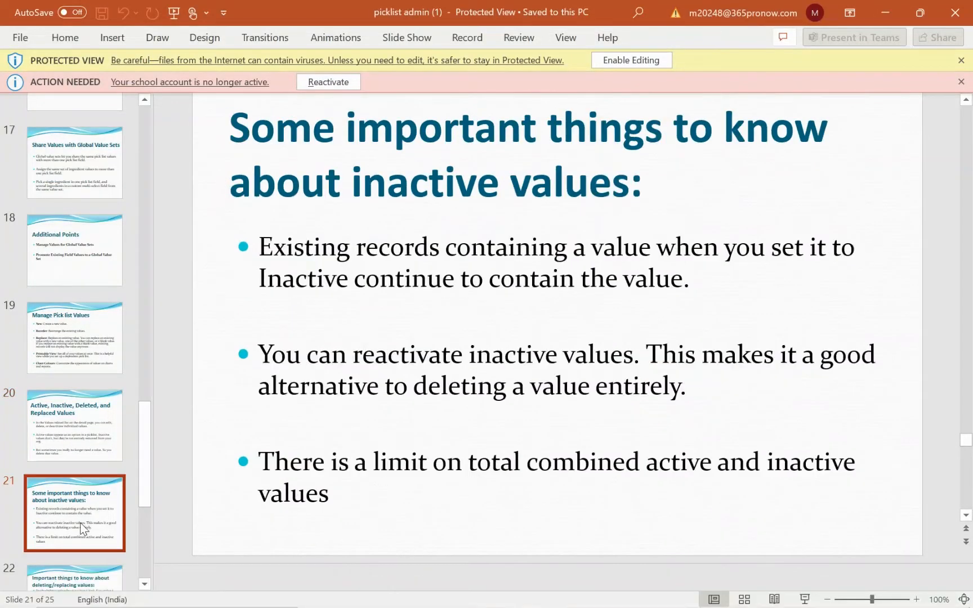
{"action": "scroll", "coordinate": [475, 390], "scroll_direction": "down", "scroll_amount": 1}
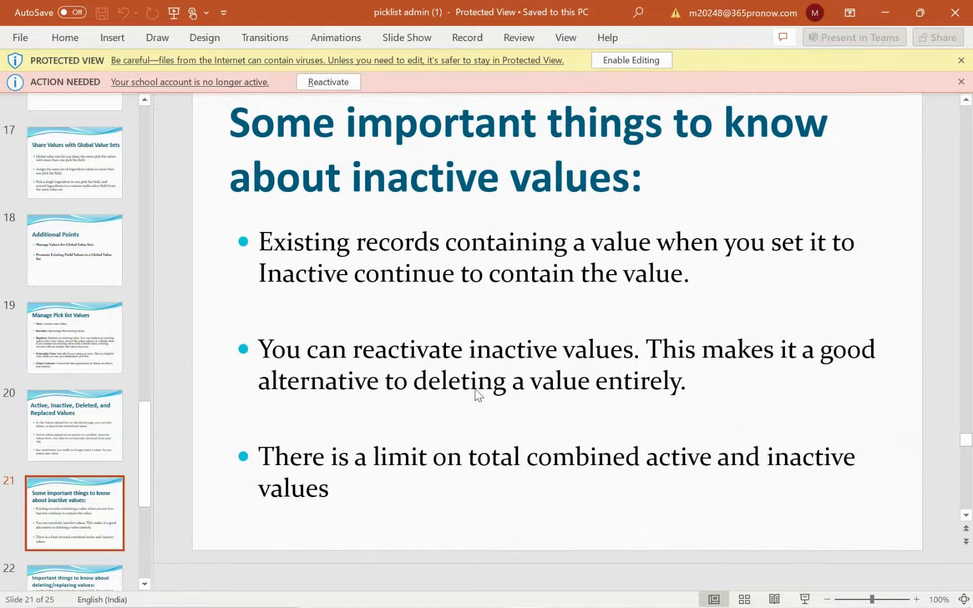
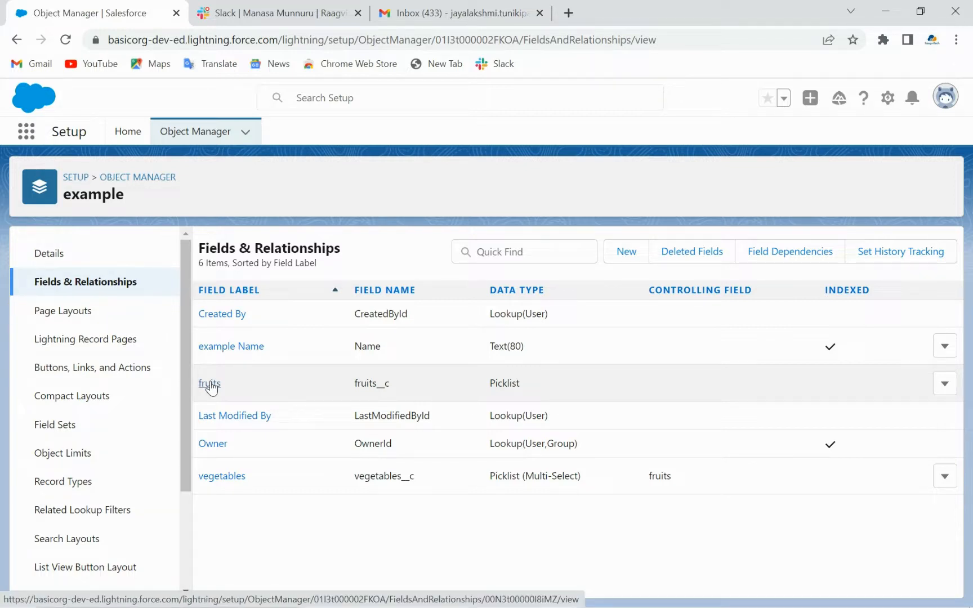
Open the example object's fruits field and start editing its field definition
{"action": "left_click", "coordinate": [210, 384]}
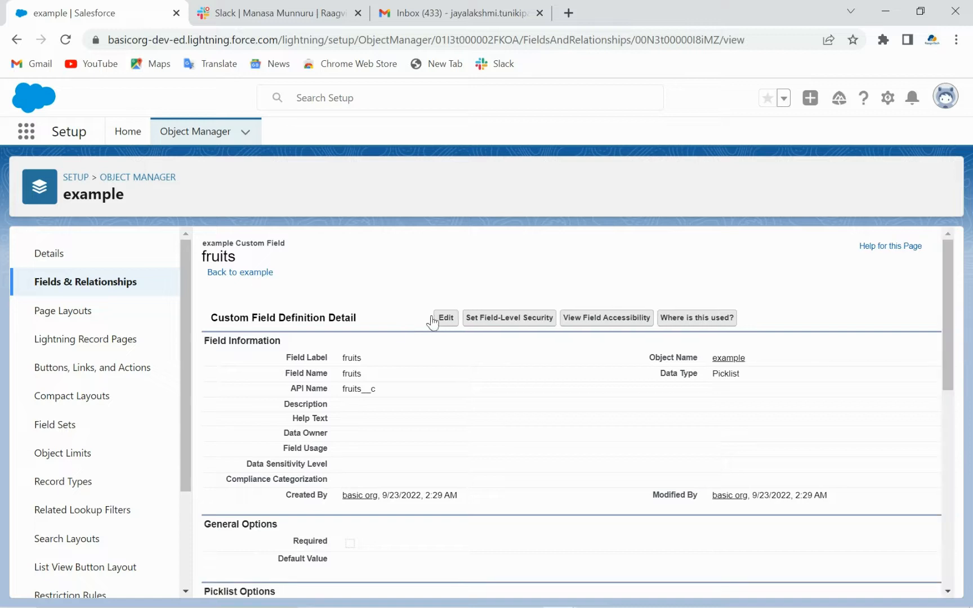
{"action": "left_click", "coordinate": [445, 324]}
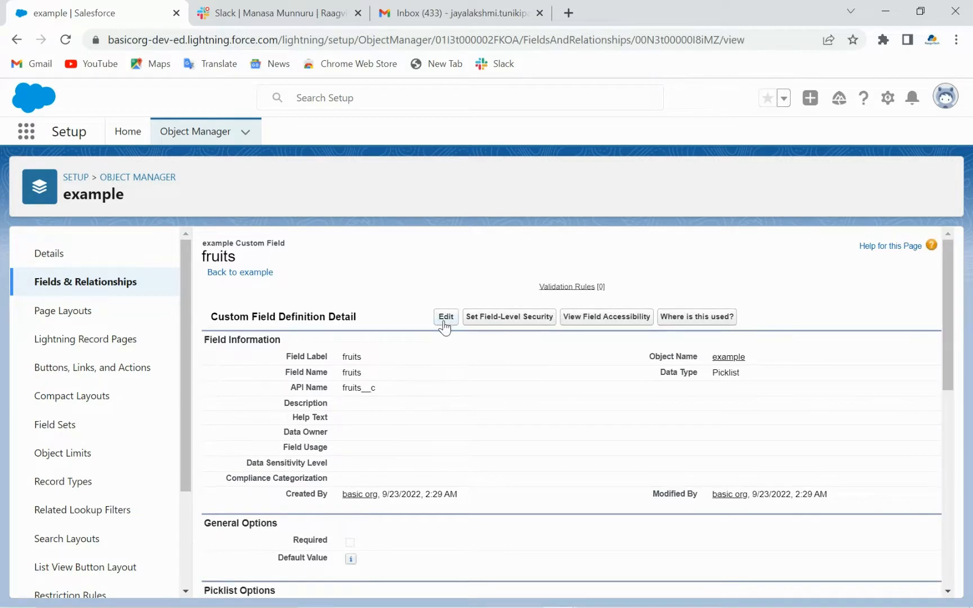
{"action": "left_click", "coordinate": [445, 317]}
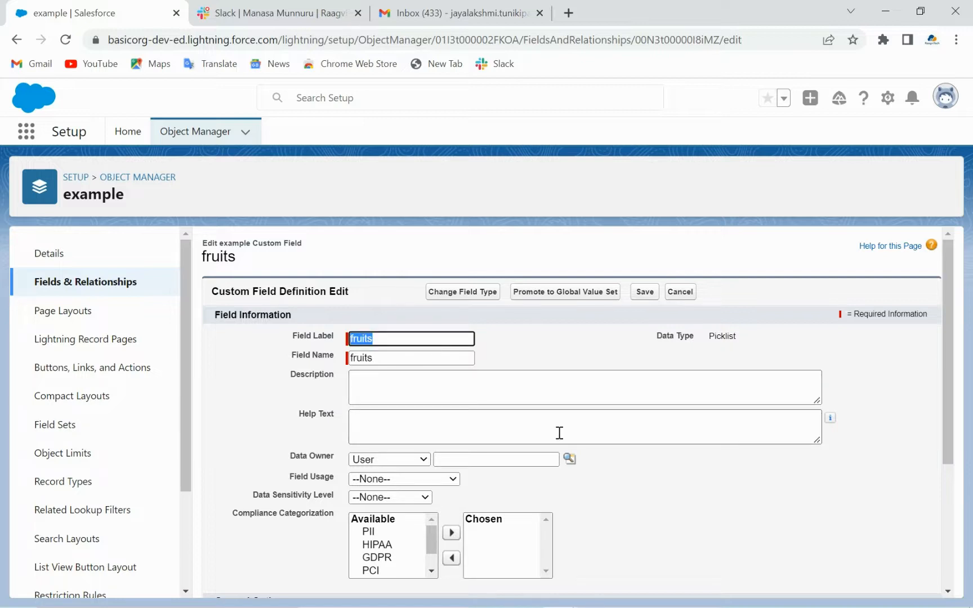
{"action": "scroll", "coordinate": [559, 432], "scroll_direction": "down", "scroll_amount": 4}
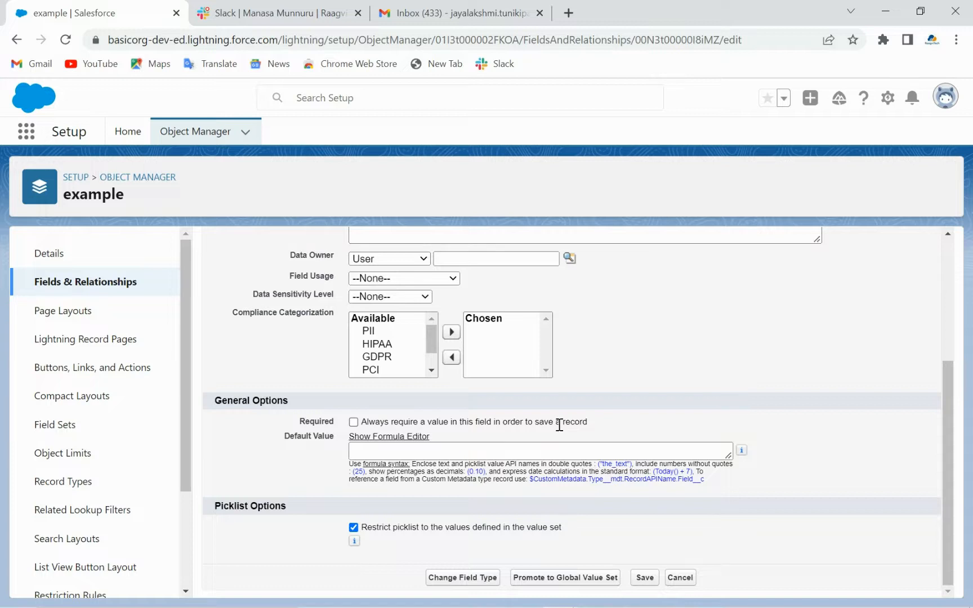
{"action": "scroll", "coordinate": [559, 425], "scroll_direction": "up", "scroll_amount": 4}
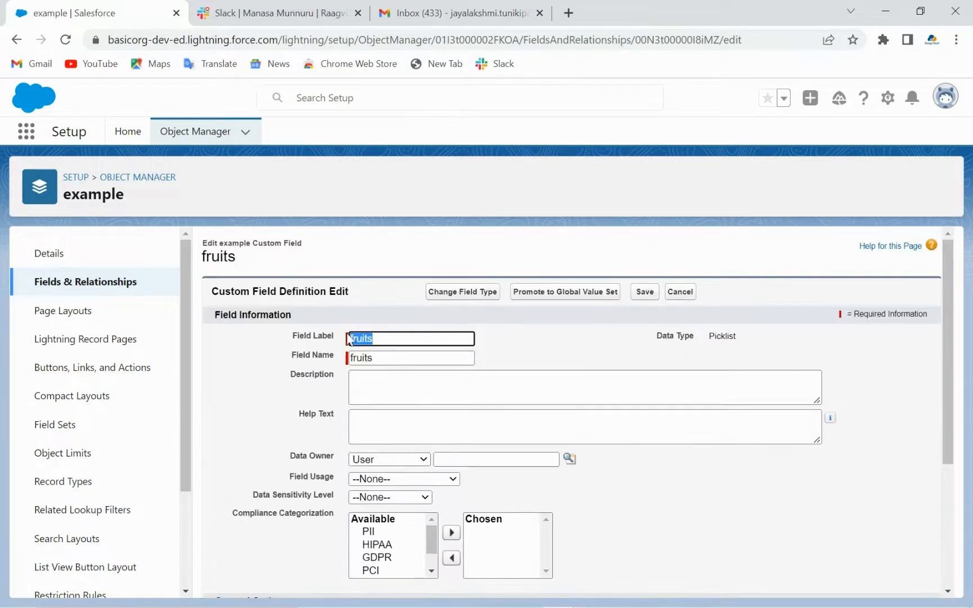
Set the fruits field's label to "healthy fruits" and acknowledge the label change
{"action": "left_click", "coordinate": [395, 335]}
{"action": "key", "text": "BackSpace"}
{"action": "key", "text": "BackSpace"}
{"action": "key", "text": "BackSpace"}
{"action": "key", "text": "BackSpace"}
{"action": "key", "text": "BackSpace"}
{"action": "key", "text": "BackSpace"}
{"action": "type", "text": "healthy fruits"}
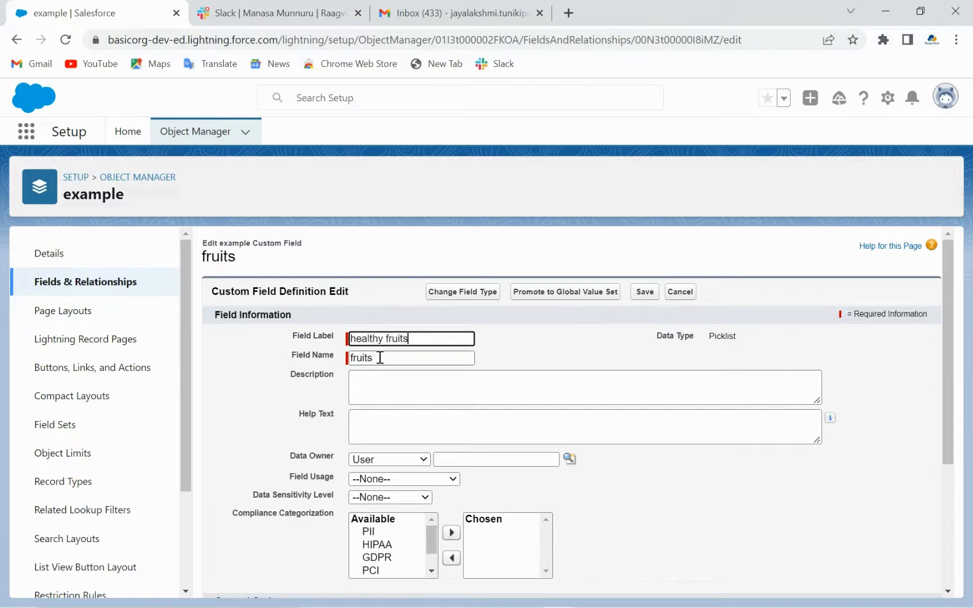
{"action": "left_click", "coordinate": [380, 358]}
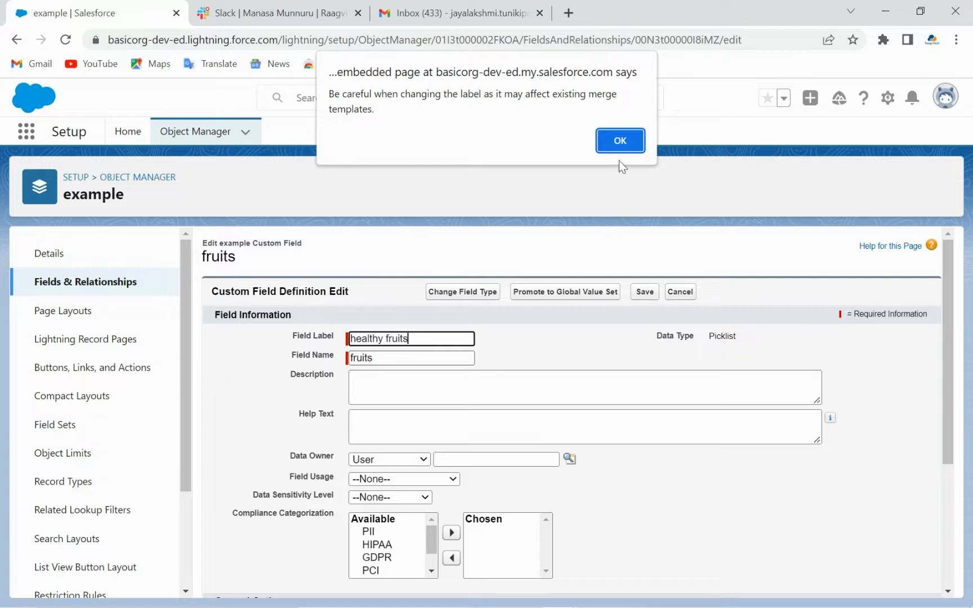
{"action": "left_click", "coordinate": [620, 142]}
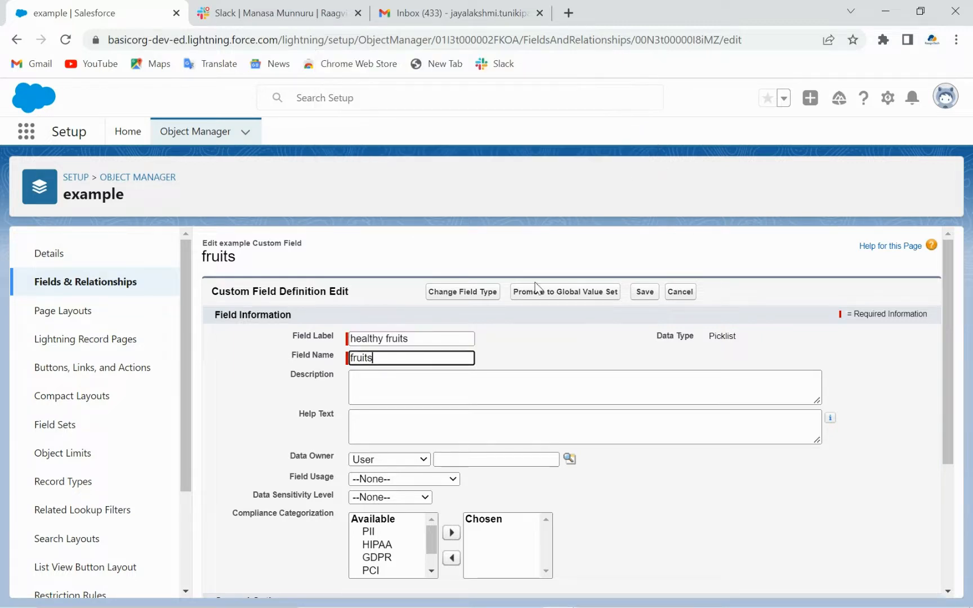
Remove the word "healthy" from the field label so that it reads "fruits"
{"action": "left_click", "coordinate": [386, 339]}
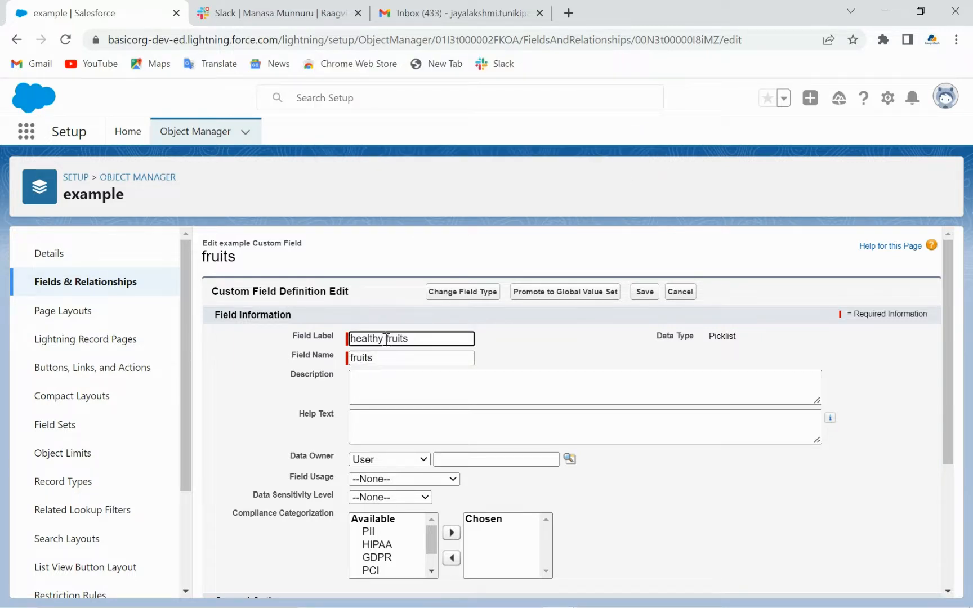
{"action": "key", "text": "BackSpace"}
{"action": "key", "text": "BackSpace"}
{"action": "key", "text": "BackSpace"}
{"action": "key", "text": "BackSpace"}
{"action": "key", "text": "BackSpace"}
{"action": "key", "text": "BackSpace"}
{"action": "key", "text": "BackSpace"}
{"action": "key", "text": "BackSpace"}
Save the fruits field definition and return to its detail page
{"action": "scroll", "coordinate": [418, 371], "scroll_direction": "down", "scroll_amount": 1}
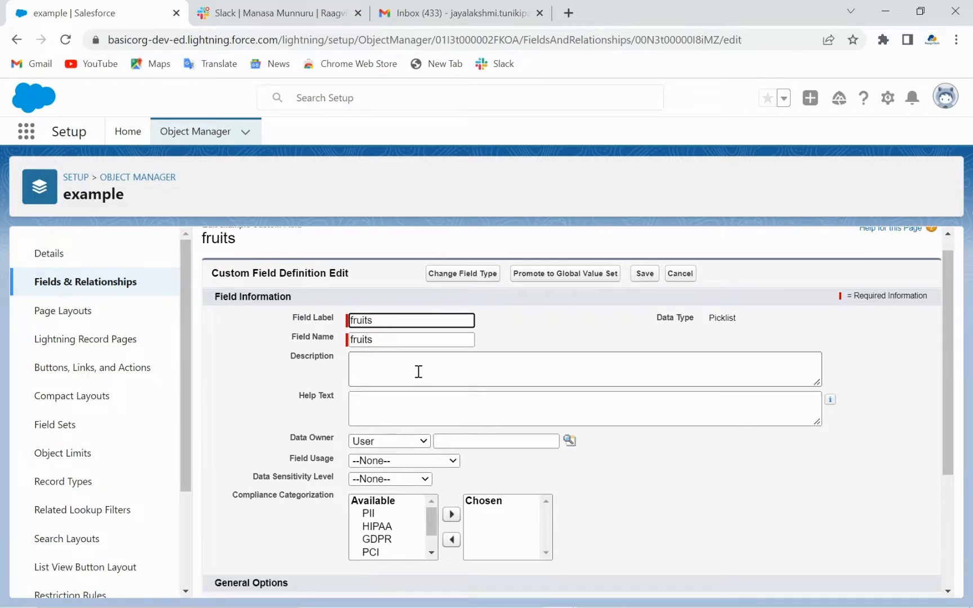
{"action": "scroll", "coordinate": [418, 372], "scroll_direction": "down", "scroll_amount": 3}
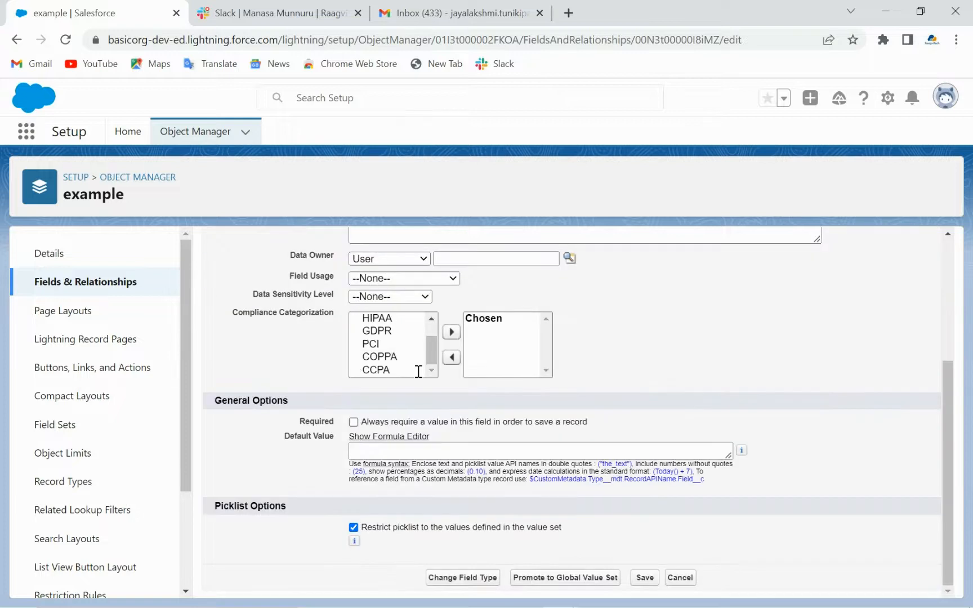
{"action": "left_click", "coordinate": [645, 577]}
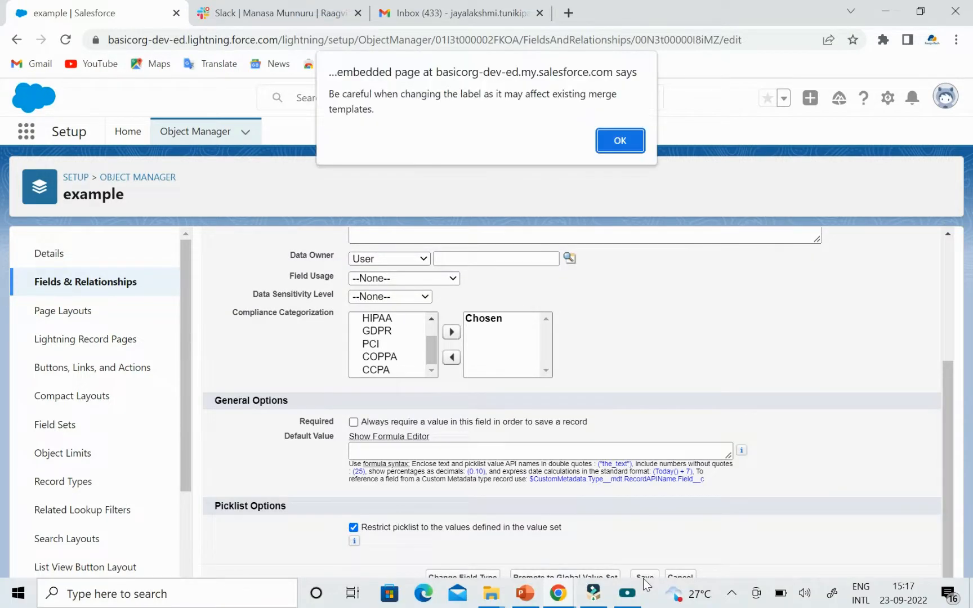
{"action": "left_click", "coordinate": [619, 146]}
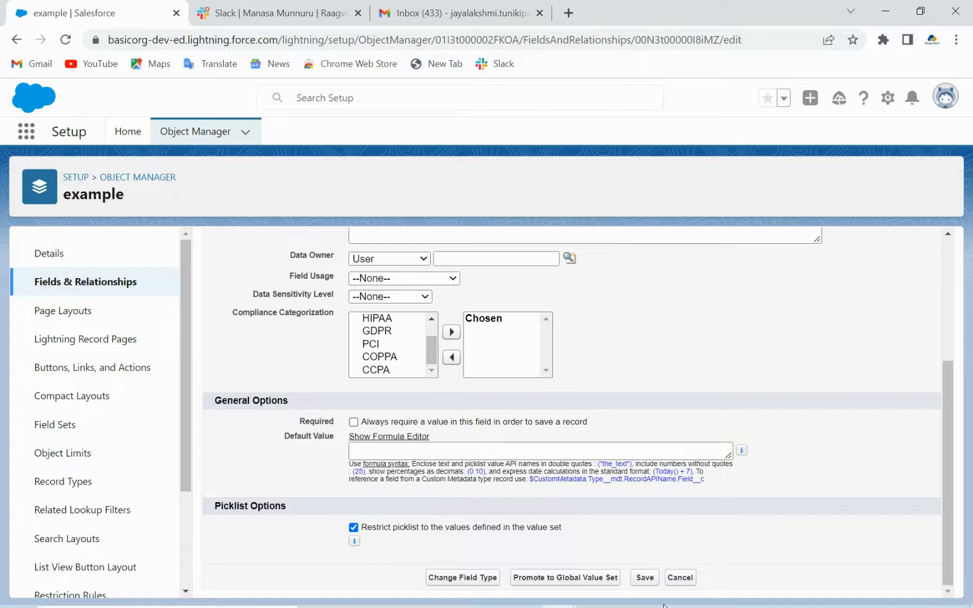
{"action": "left_click_drag", "start_coordinate": [690, 513], "coordinate": [658, 569]}
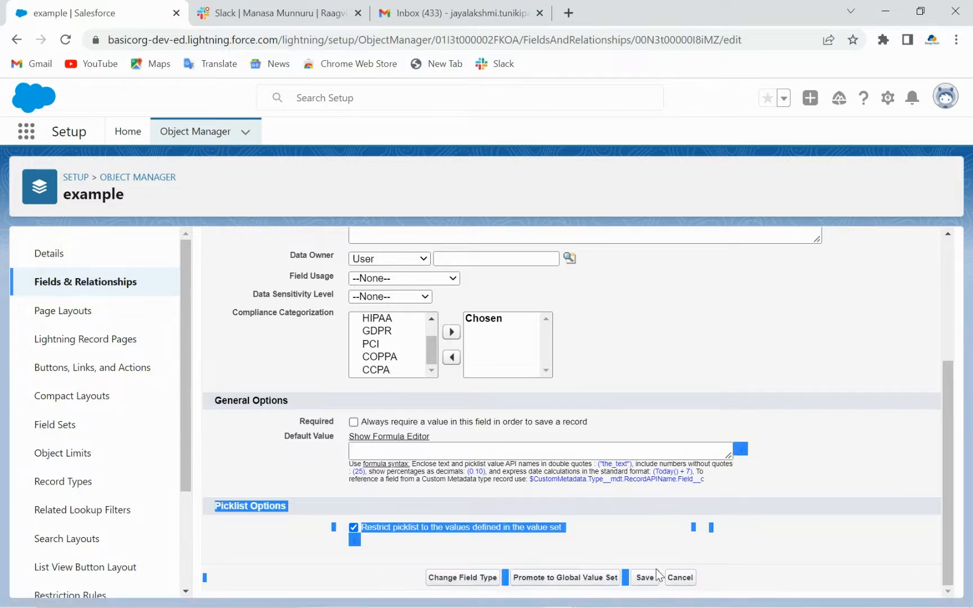
{"action": "left_click", "coordinate": [646, 580]}
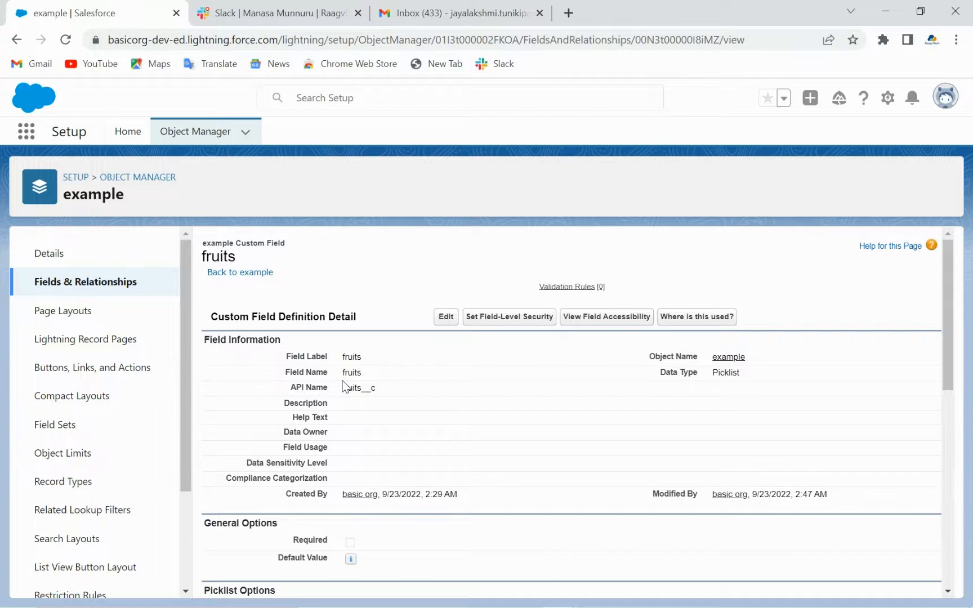
Edit the fruits value banana, set its label to "banana**" while keeping its API name, and save it
{"action": "scroll", "coordinate": [345, 388], "scroll_direction": "down", "scroll_amount": 10}
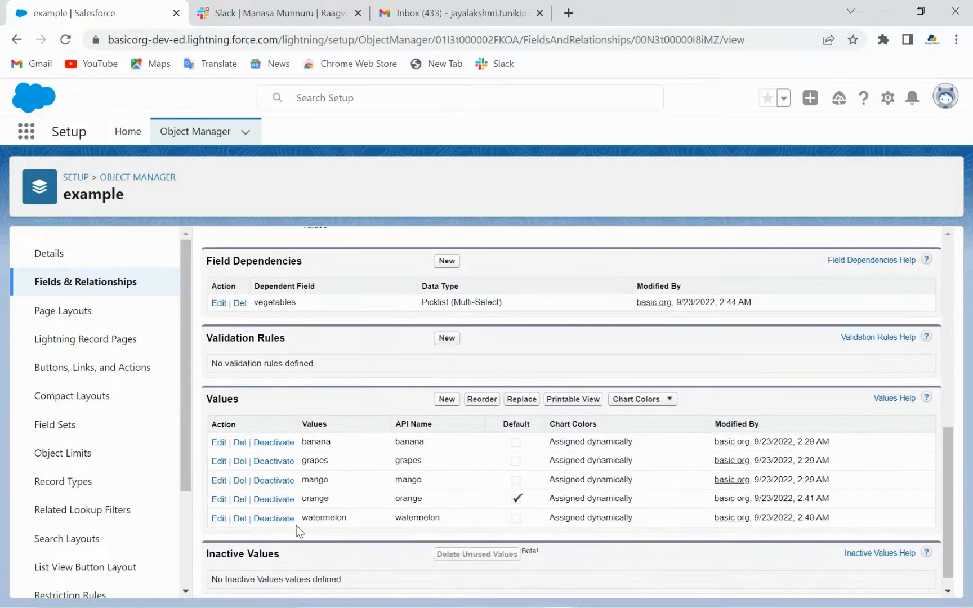
{"action": "left_click", "coordinate": [219, 443]}
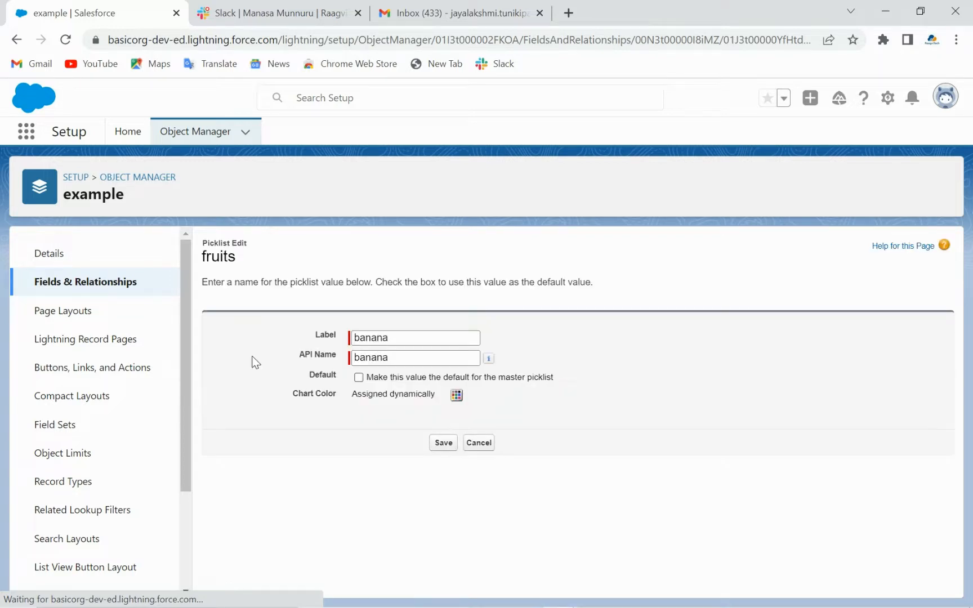
{"action": "double_click", "coordinate": [400, 338]}
{"action": "left_click", "coordinate": [405, 338]}
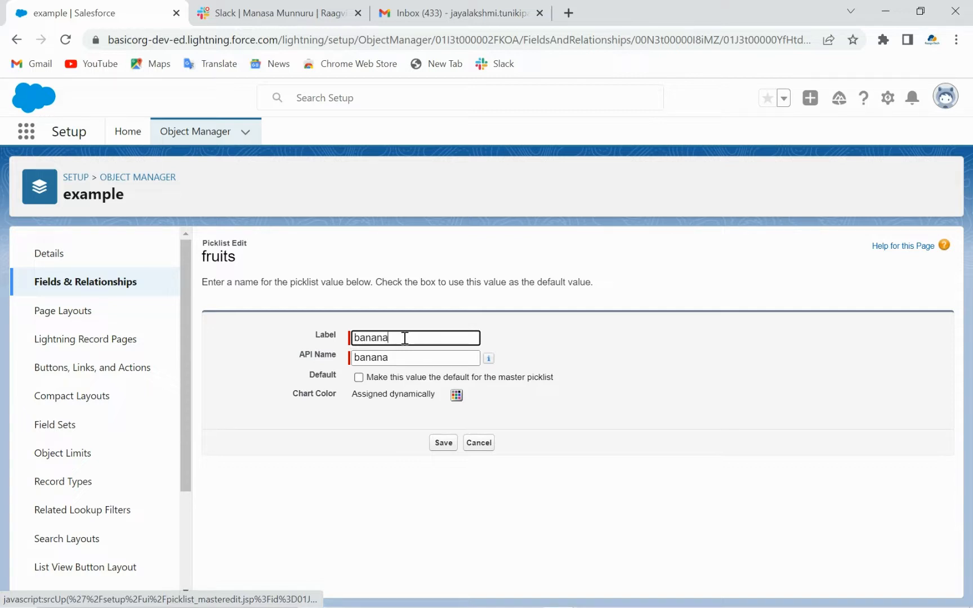
{"action": "type", "text": "**"}
{"action": "left_click", "coordinate": [444, 443]}
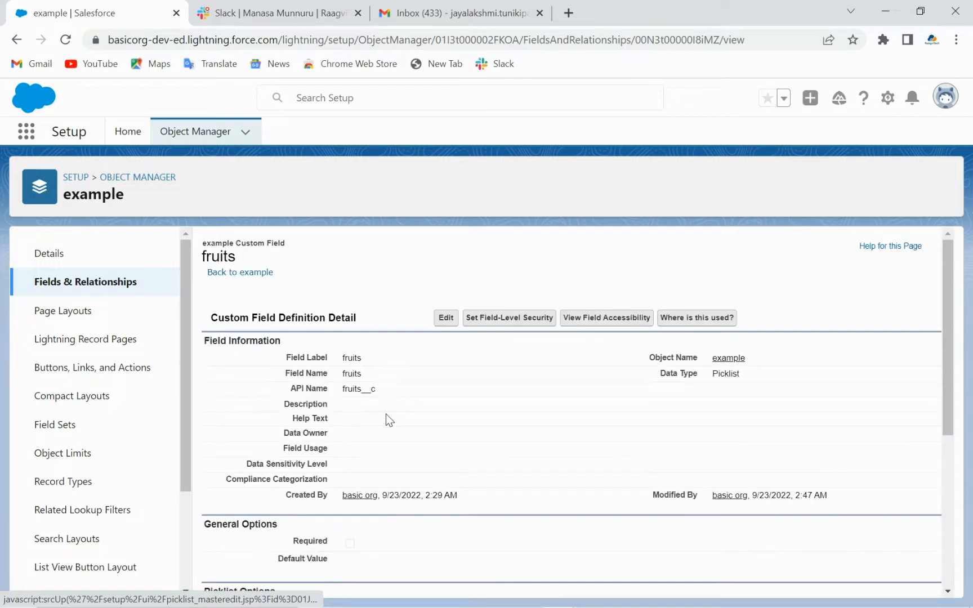
{"action": "scroll", "coordinate": [386, 418], "scroll_direction": "down", "scroll_amount": 9}
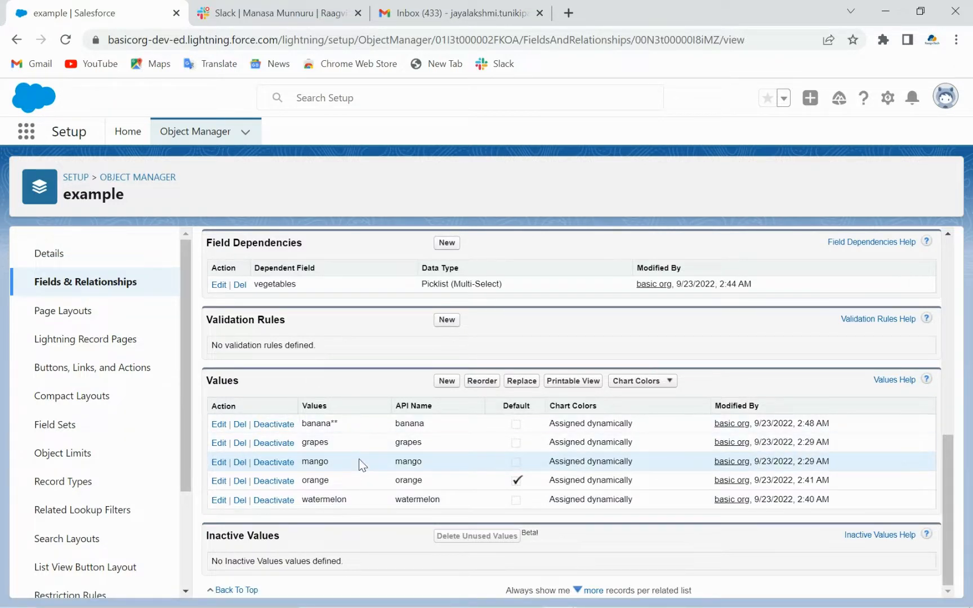
{"action": "scroll", "coordinate": [359, 465], "scroll_direction": "up", "scroll_amount": 2}
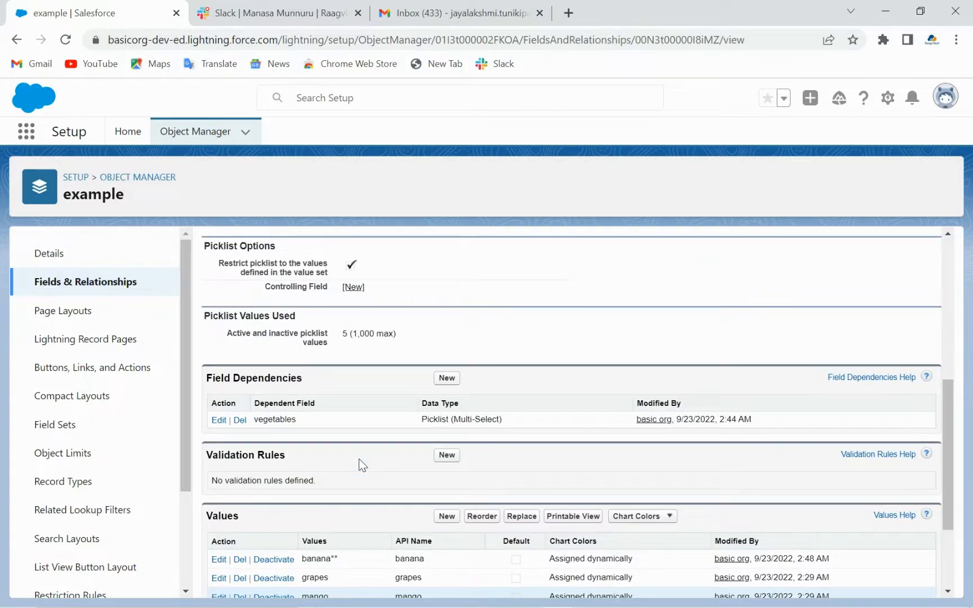
{"action": "scroll", "coordinate": [359, 464], "scroll_direction": "up", "scroll_amount": 5}
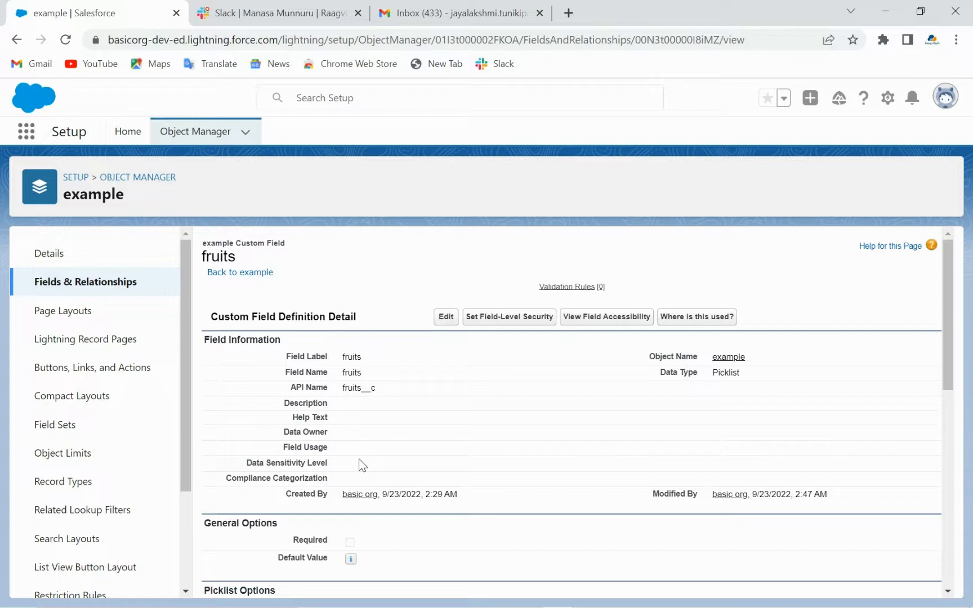
Promote the fruits field's picklist values to a new global value set labelled "global fruits" with the name global_fruits
{"action": "left_click", "coordinate": [115, 283]}
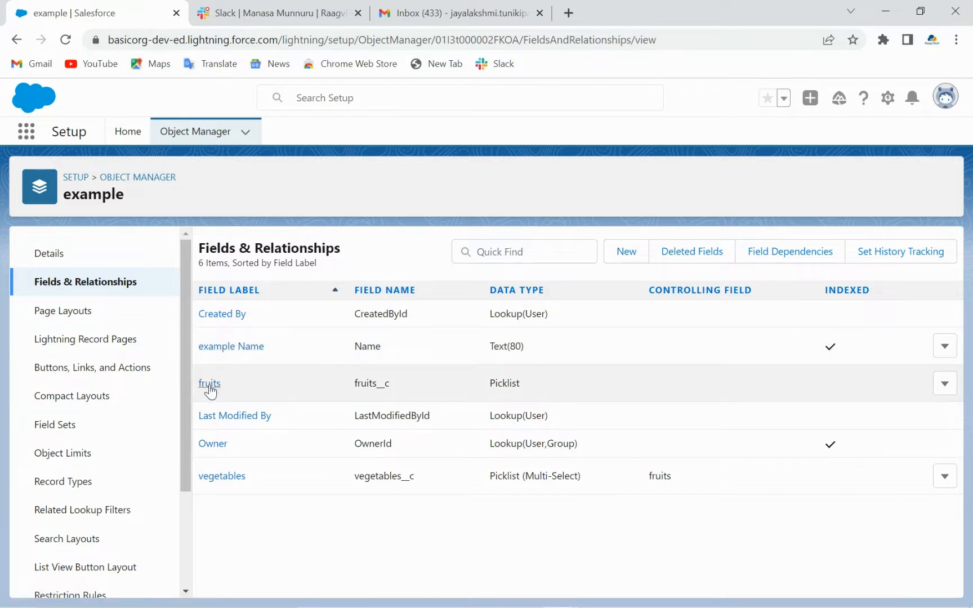
{"action": "left_click", "coordinate": [209, 384]}
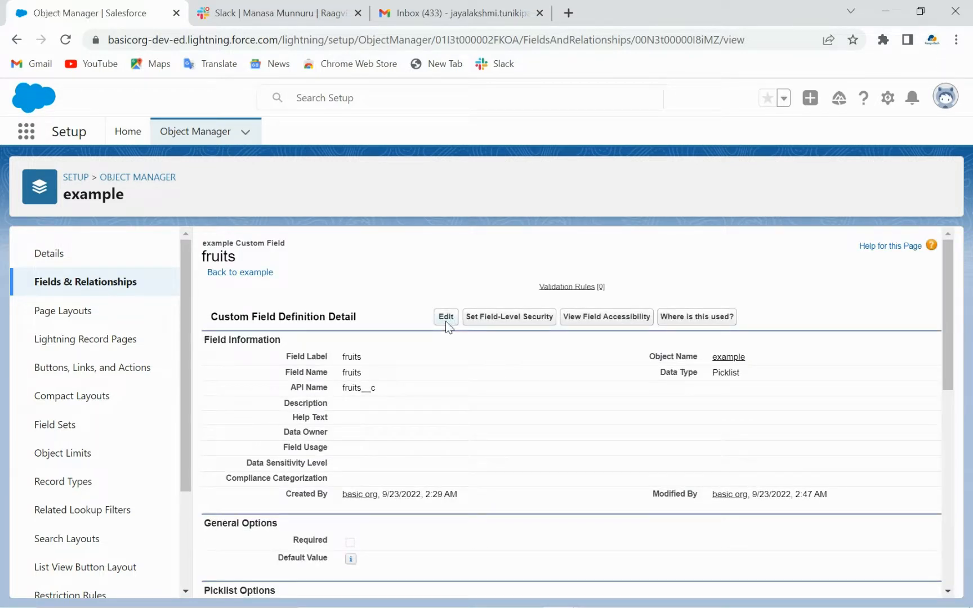
{"action": "left_click", "coordinate": [445, 321]}
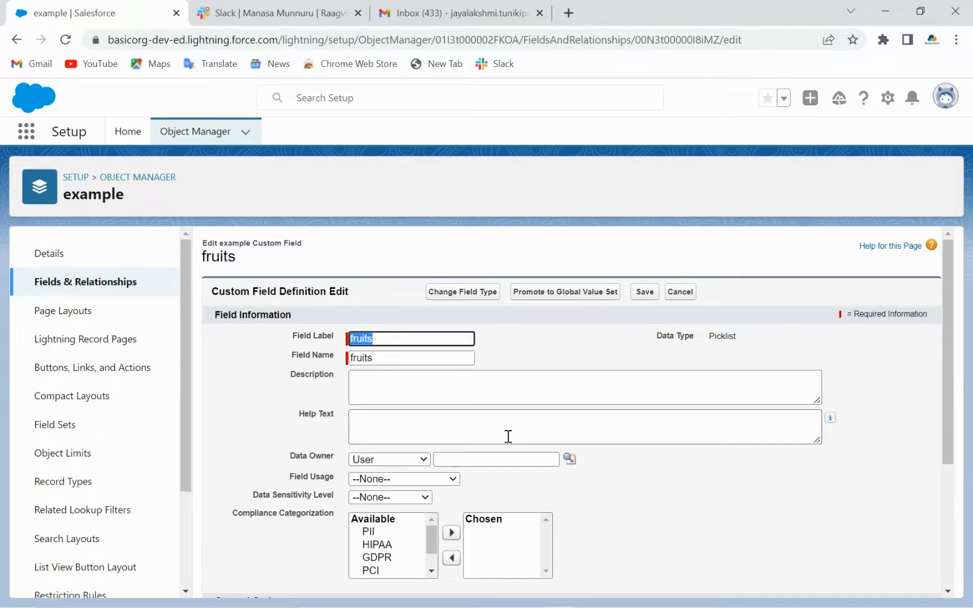
{"action": "left_click", "coordinate": [537, 292]}
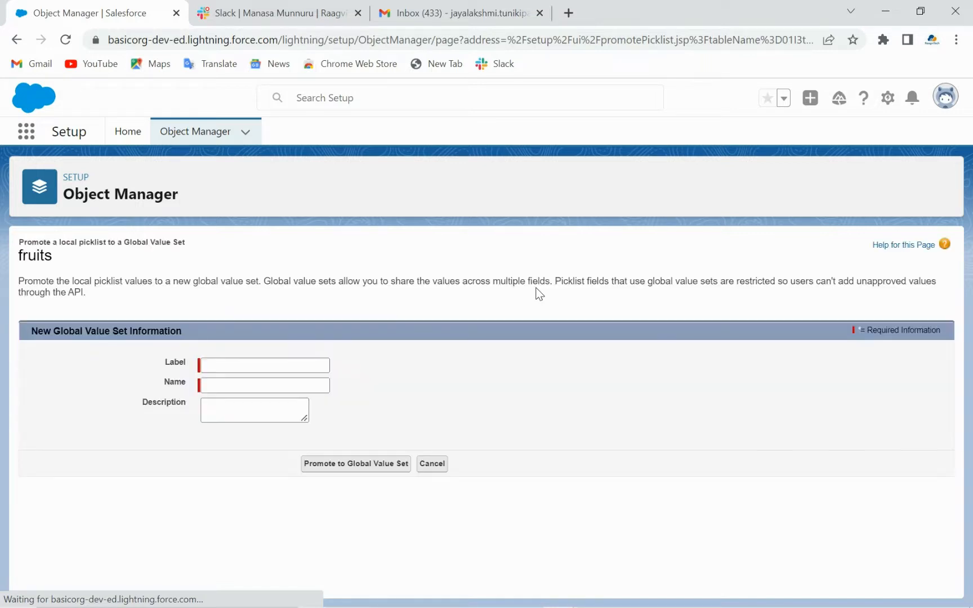
{"action": "left_click", "coordinate": [223, 364]}
{"action": "left_click", "coordinate": [223, 363]}
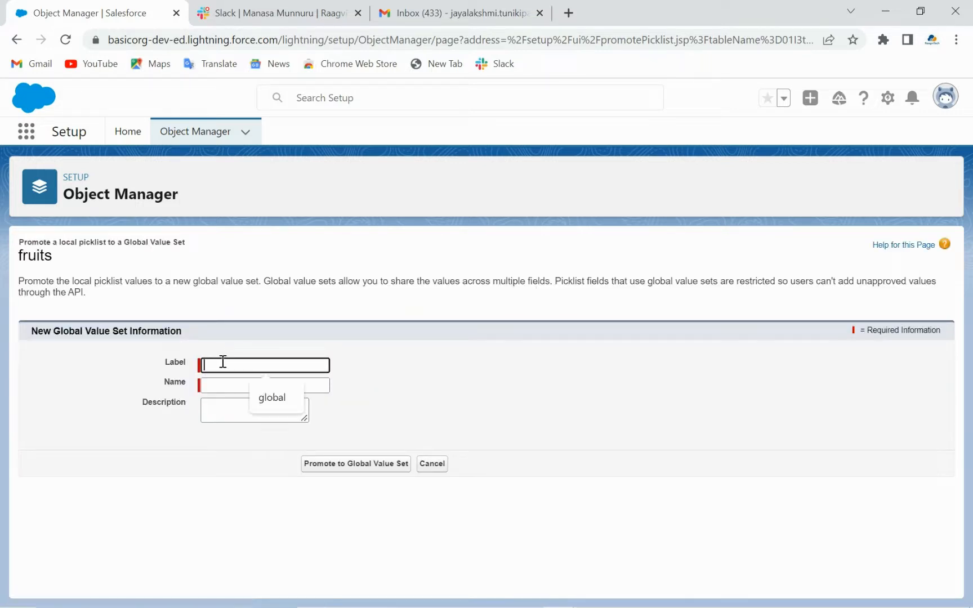
{"action": "type", "text": "global "}
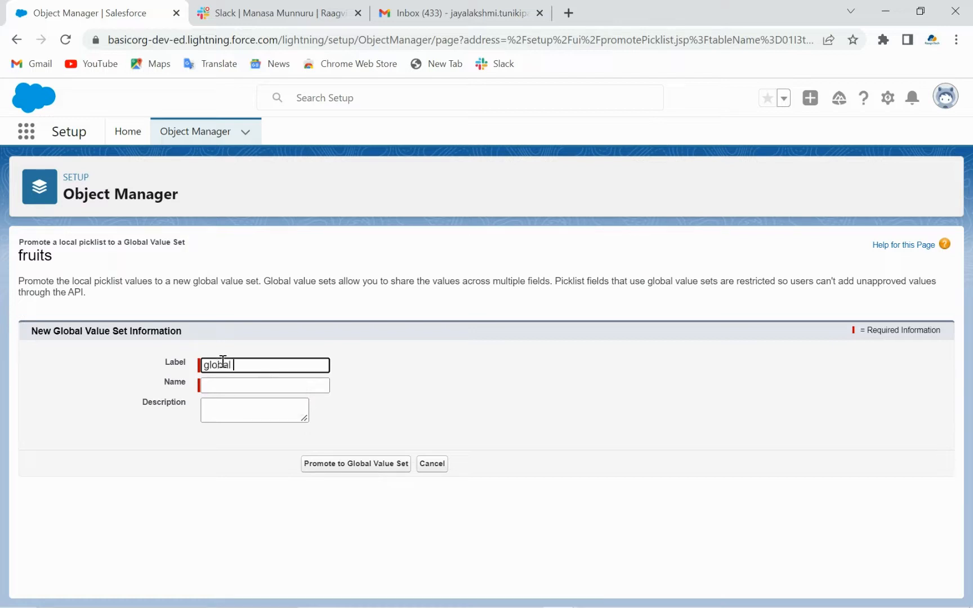
{"action": "type", "text": "fruits"}
{"action": "left_click", "coordinate": [223, 384]}
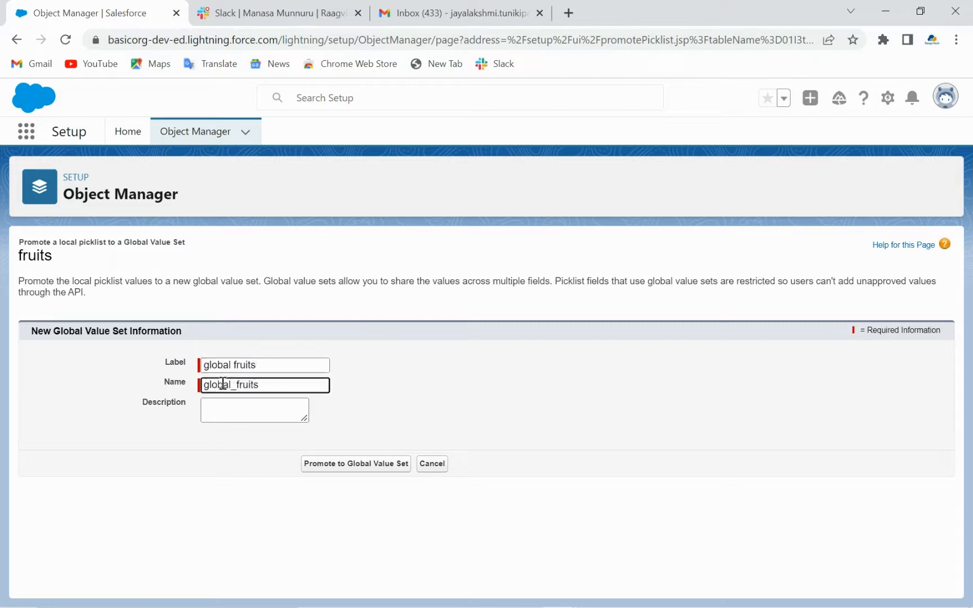
{"action": "left_click", "coordinate": [348, 463]}
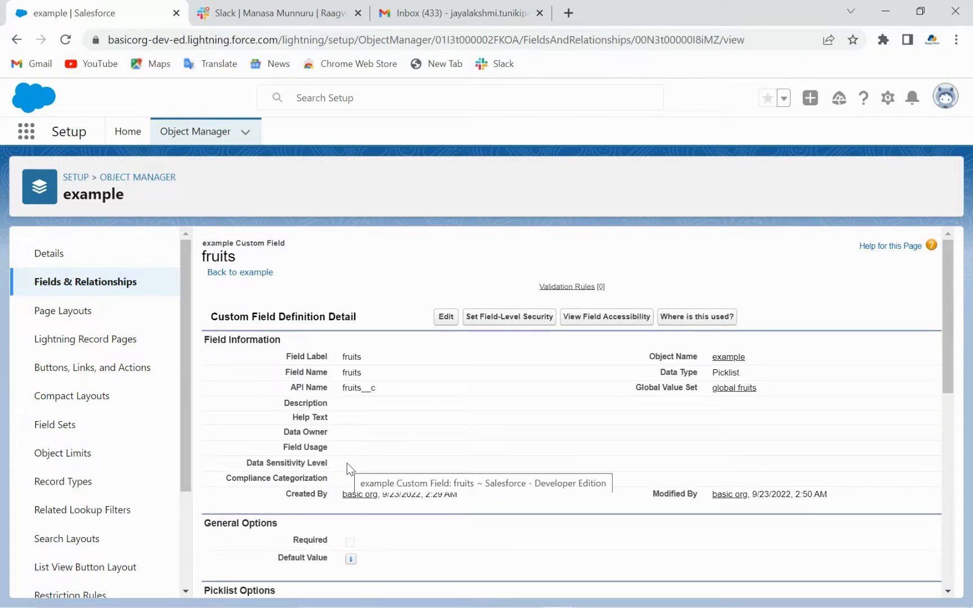
Start a new custom field on the example object with the Picklist data type and proceed to its details
{"action": "left_click", "coordinate": [82, 280]}
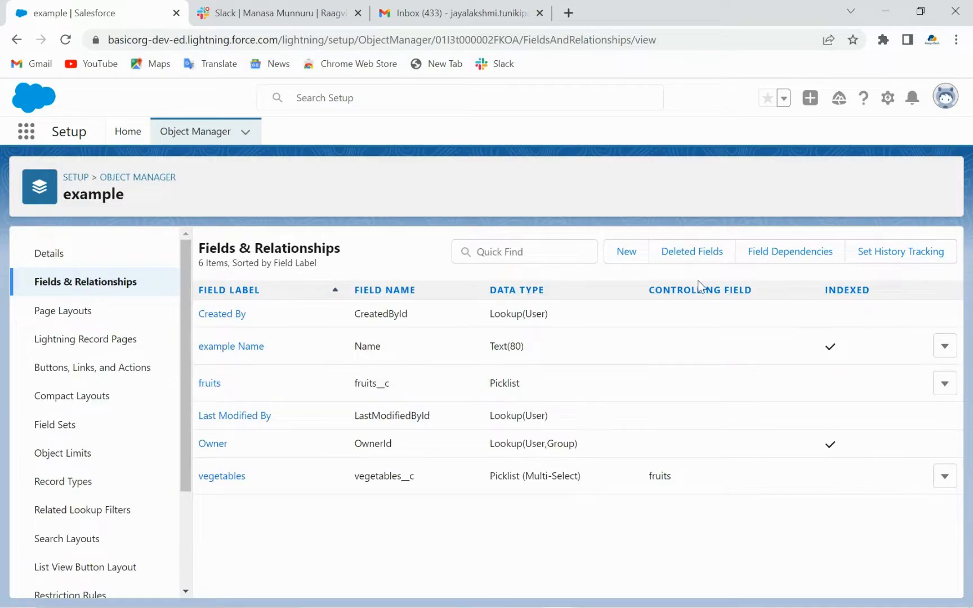
{"action": "left_click", "coordinate": [627, 261]}
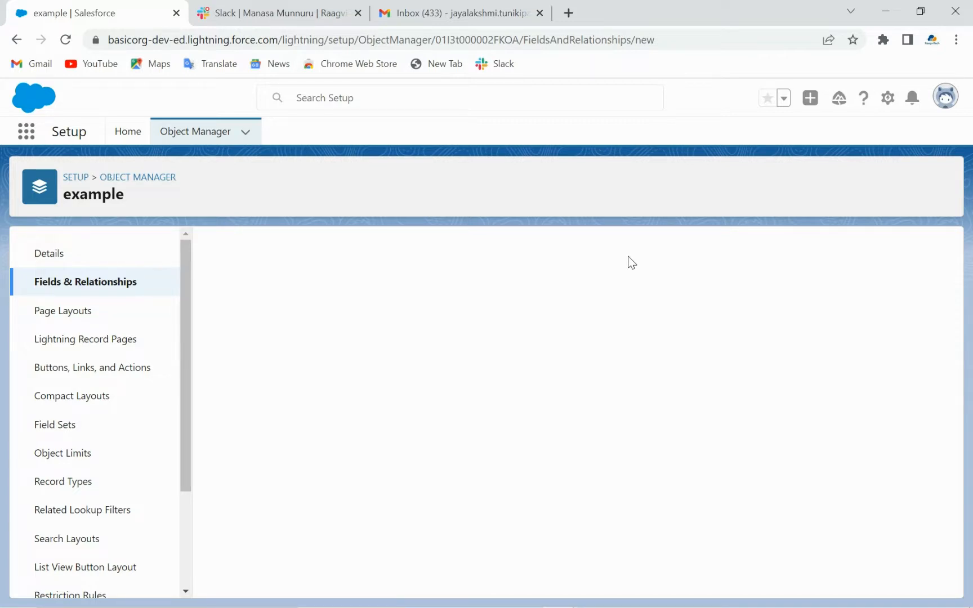
{"action": "scroll", "coordinate": [361, 473], "scroll_direction": "down", "scroll_amount": 2}
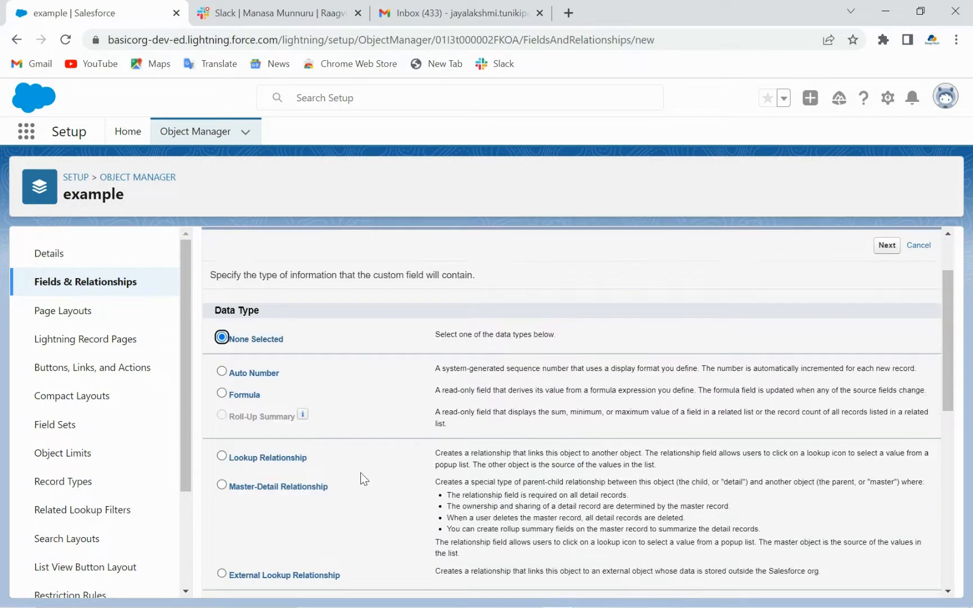
{"action": "scroll", "coordinate": [361, 472], "scroll_direction": "down", "scroll_amount": 6}
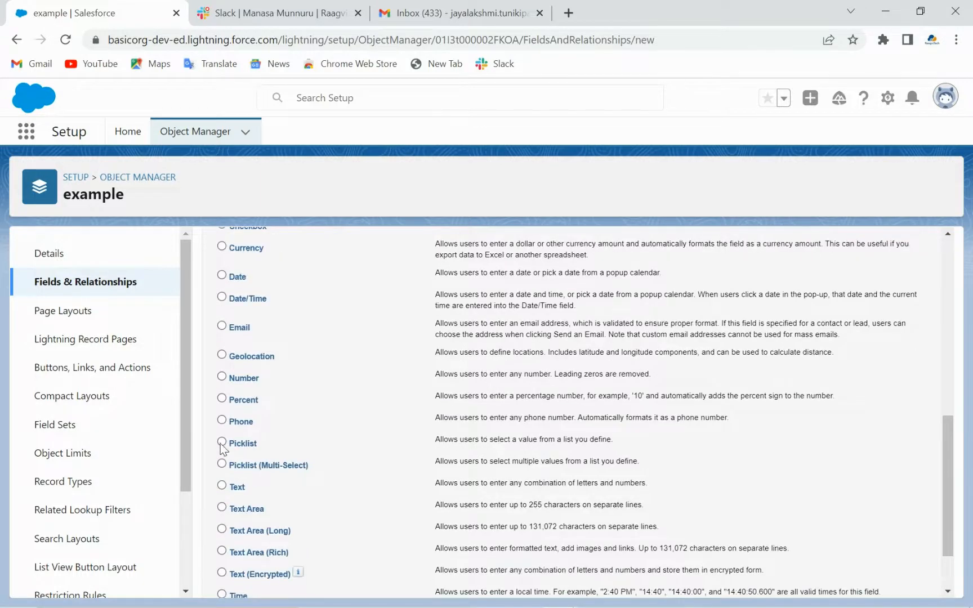
{"action": "left_click", "coordinate": [222, 442]}
{"action": "scroll", "coordinate": [630, 386], "scroll_direction": "down", "scroll_amount": 2}
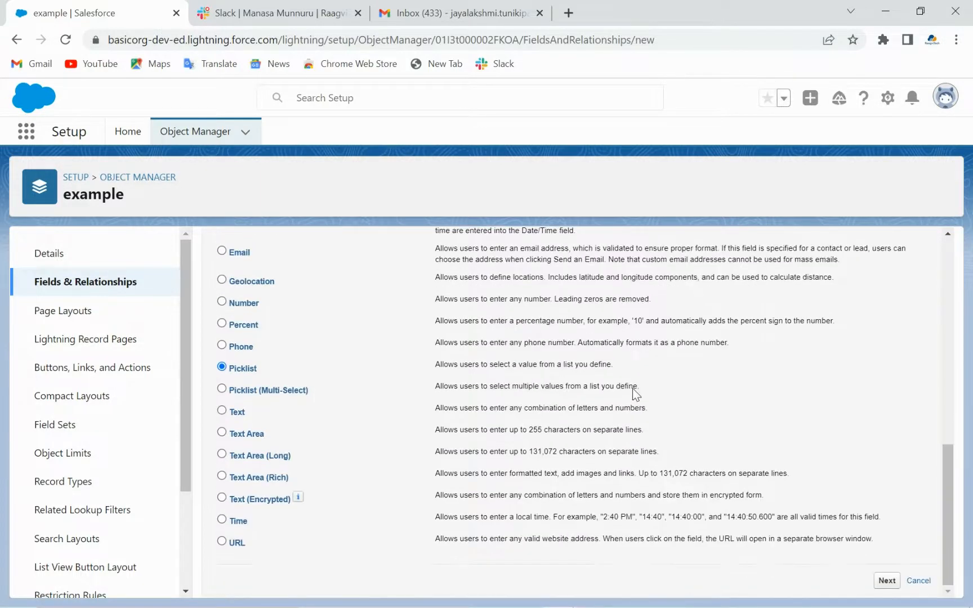
{"action": "left_click", "coordinate": [888, 583]}
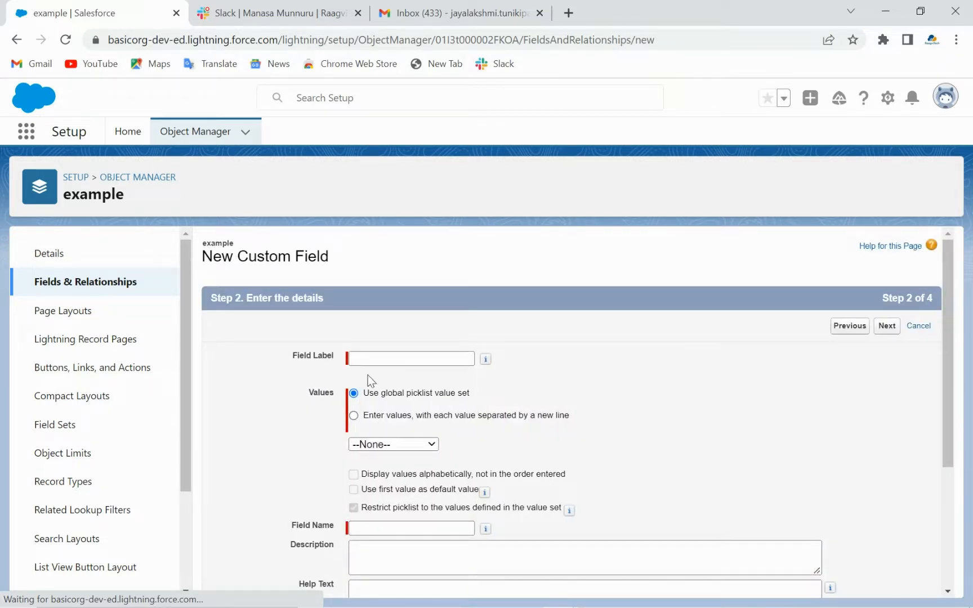
Label the new field "fruits123" and use the global picklist value set "global fruits" for its values
{"action": "left_click", "coordinate": [381, 359]}
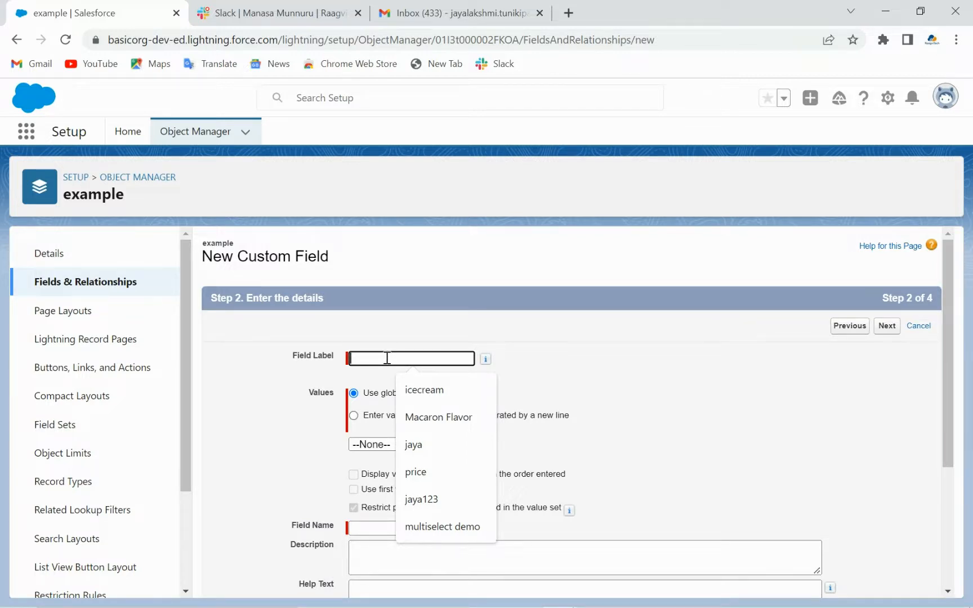
{"action": "type", "text": "fruits"}
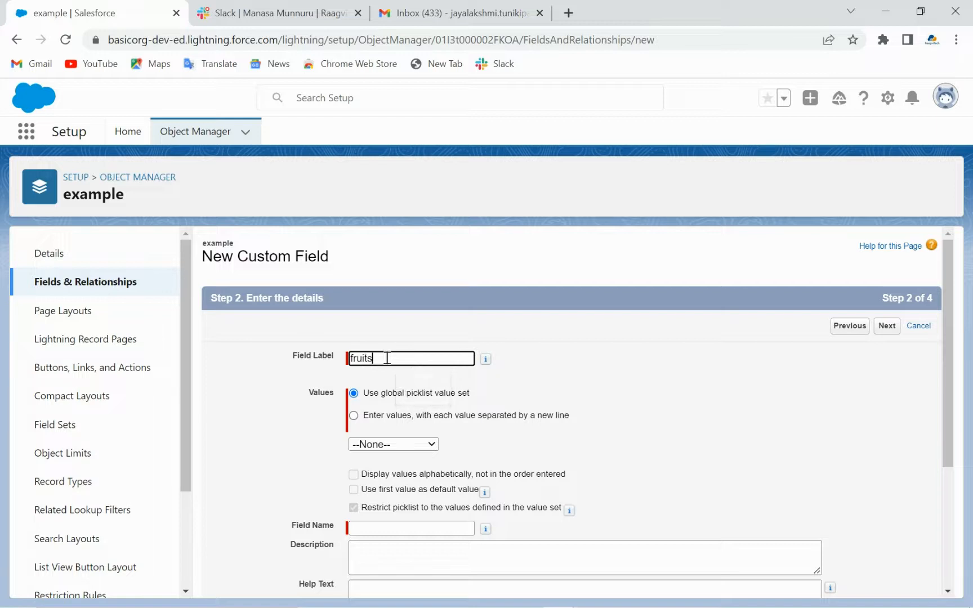
{"action": "type", "text": "123"}
{"action": "left_click", "coordinate": [432, 445]}
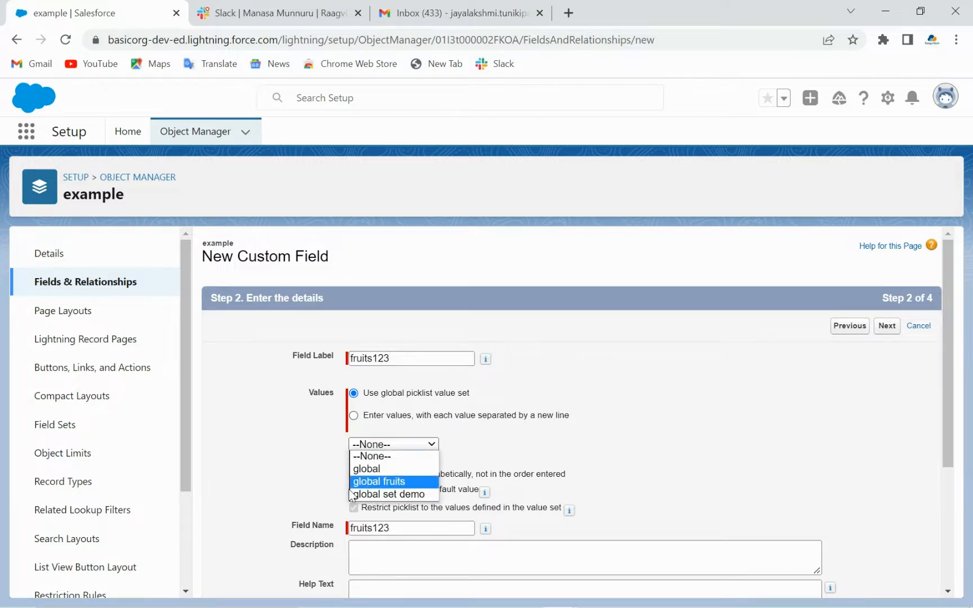
{"action": "left_click", "coordinate": [379, 485]}
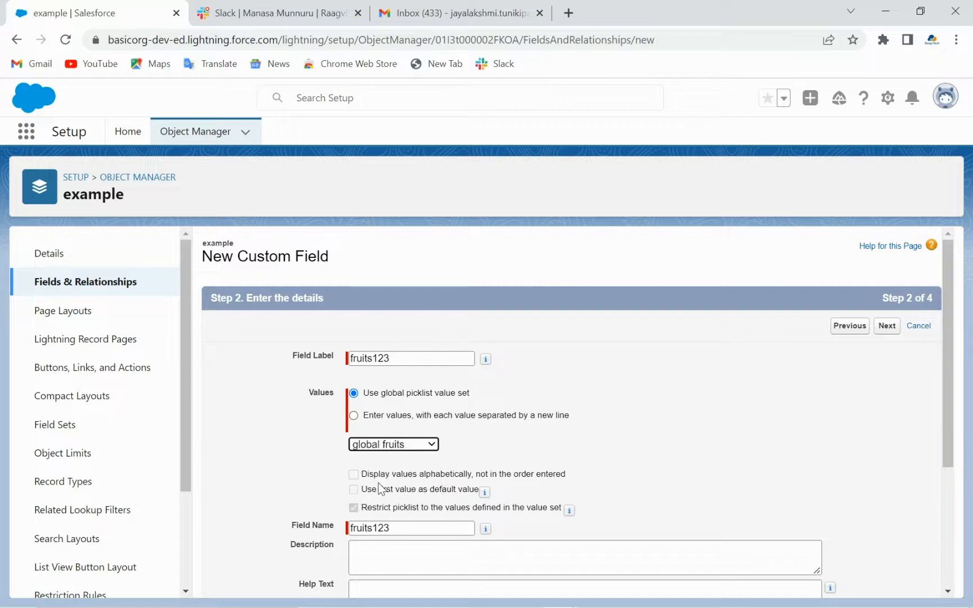
Make the fruits123 field required and save it with the default field-level security and page layout
{"action": "scroll", "coordinate": [495, 434], "scroll_direction": "down", "scroll_amount": 1}
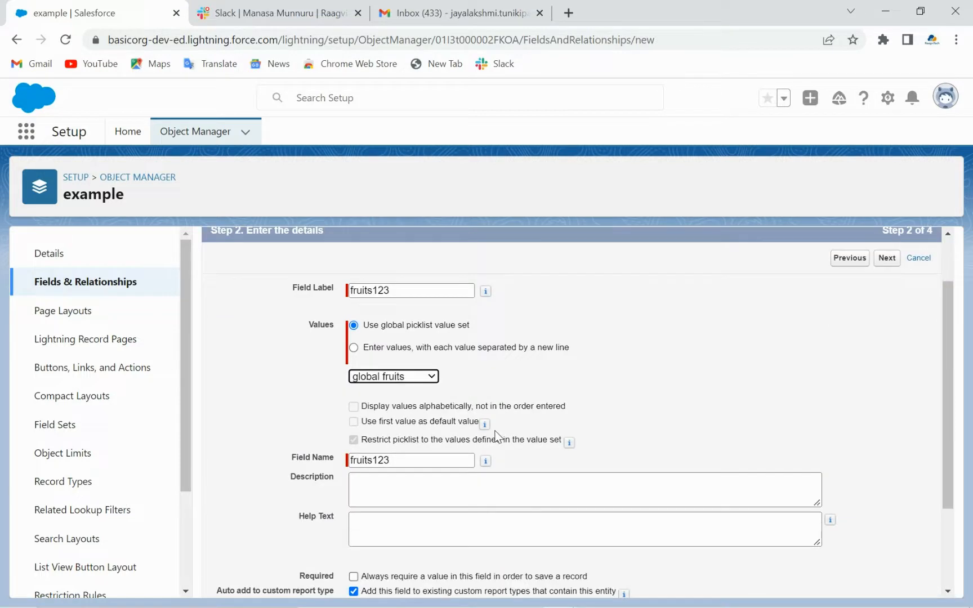
{"action": "scroll", "coordinate": [495, 435], "scroll_direction": "down", "scroll_amount": 3}
{"action": "left_click", "coordinate": [353, 452]}
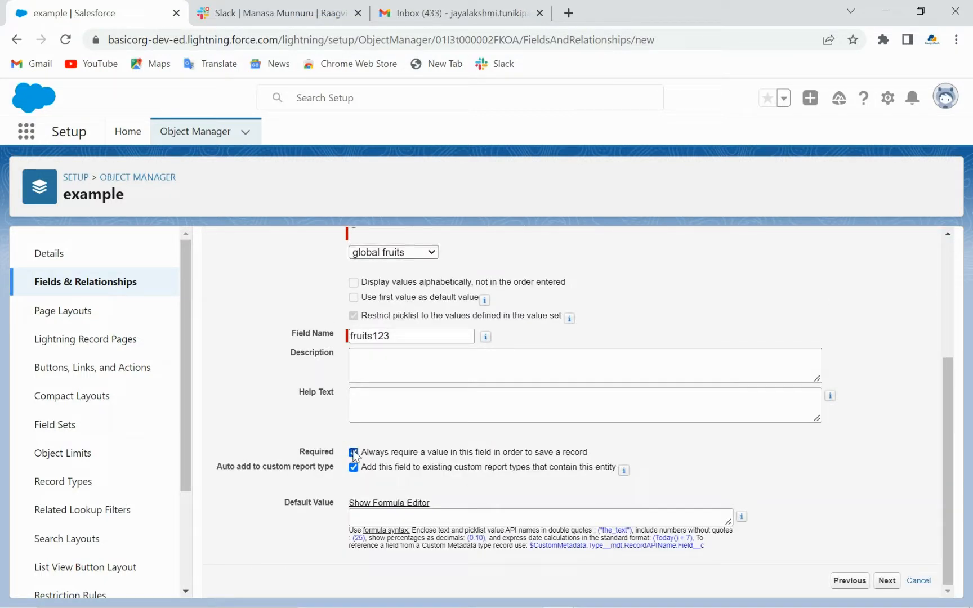
{"action": "left_click", "coordinate": [885, 580]}
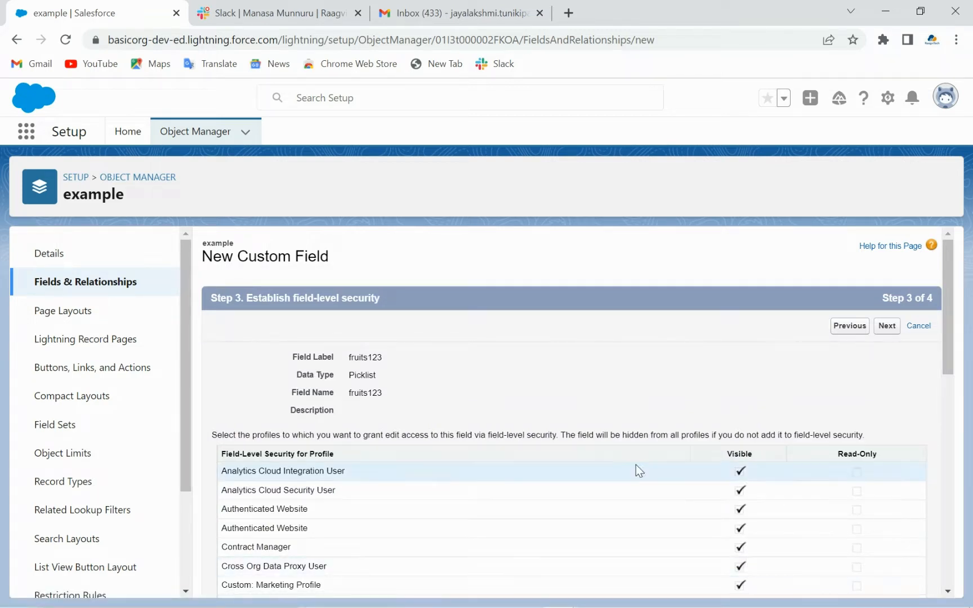
{"action": "scroll", "coordinate": [636, 464], "scroll_direction": "down", "scroll_amount": 10}
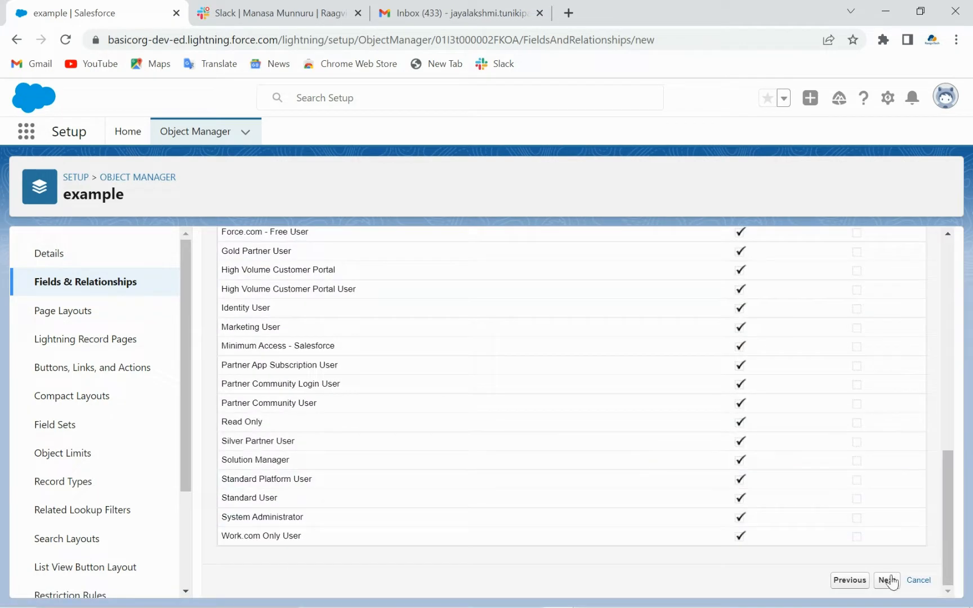
{"action": "left_click", "coordinate": [887, 581]}
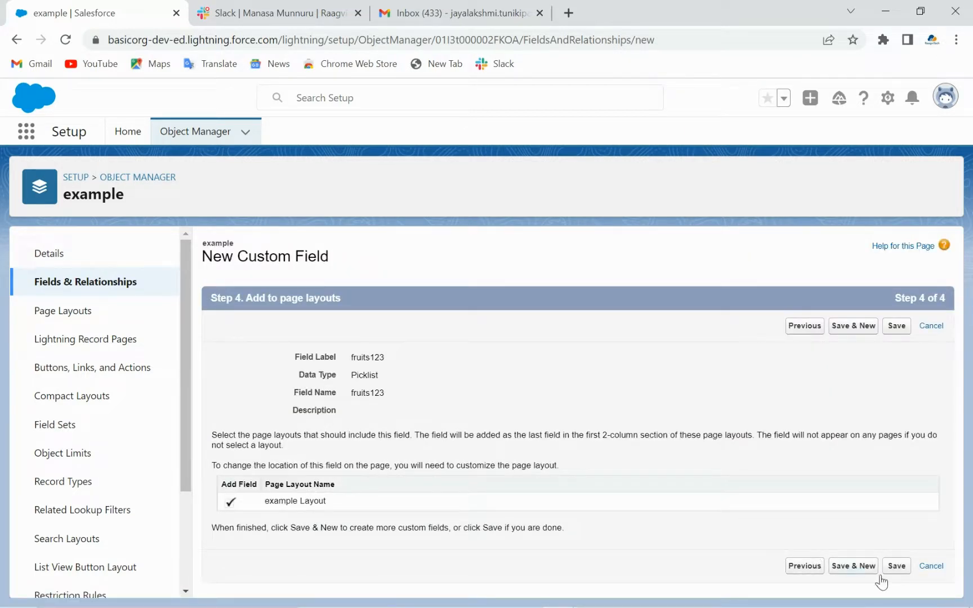
{"action": "left_click", "coordinate": [898, 567]}
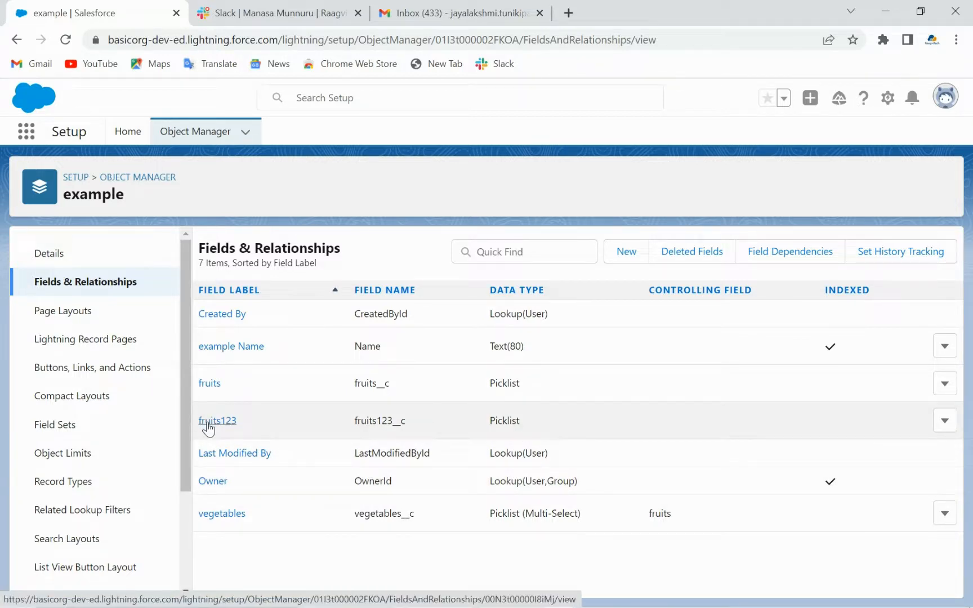
Open the global fruits value set from the fruits123 field and examine its values, inactive values and the fields where it is used
{"action": "left_click", "coordinate": [207, 424]}
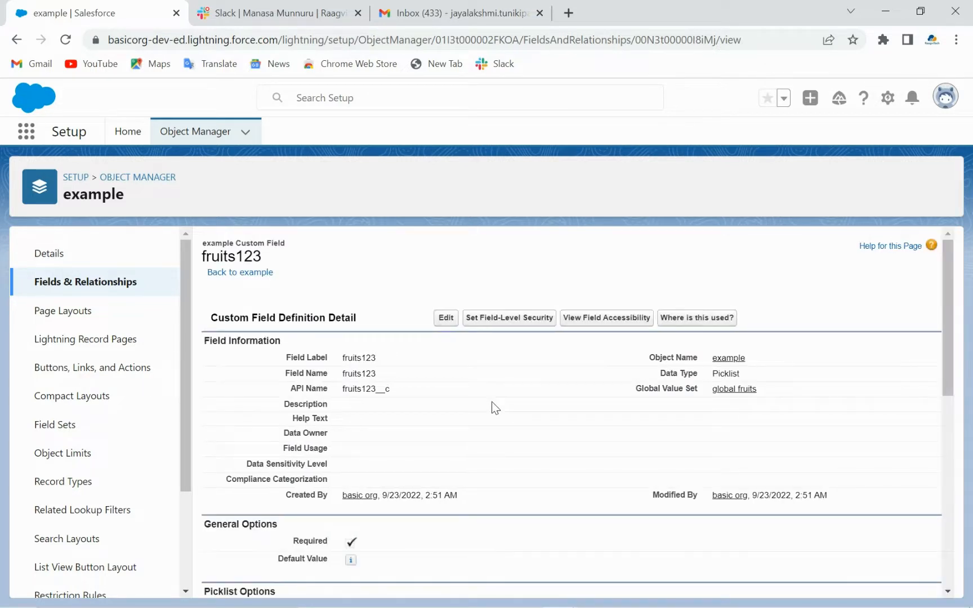
{"action": "scroll", "coordinate": [492, 402], "scroll_direction": "down", "scroll_amount": 10}
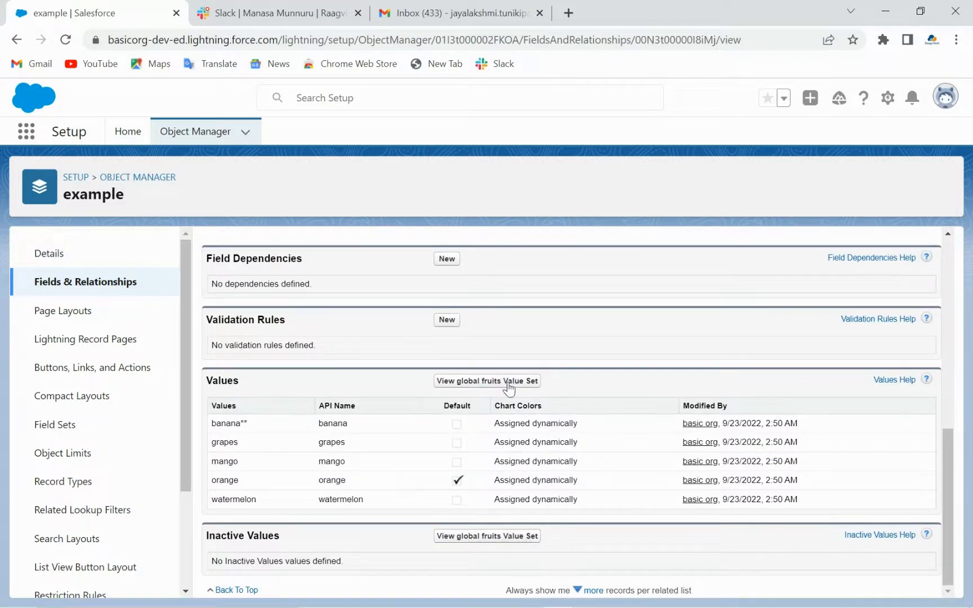
{"action": "left_click", "coordinate": [495, 540]}
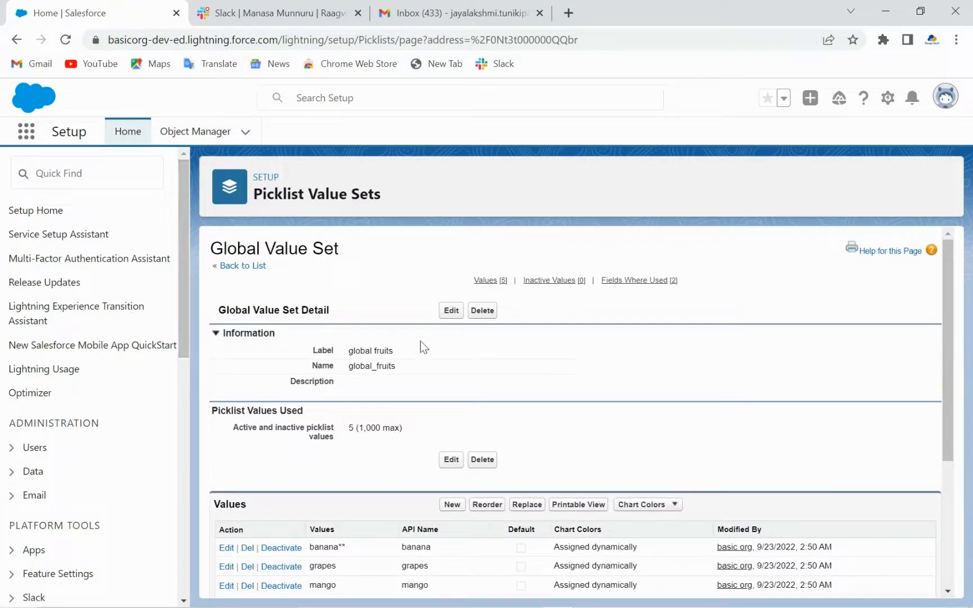
{"action": "scroll", "coordinate": [427, 459], "scroll_direction": "down", "scroll_amount": 2}
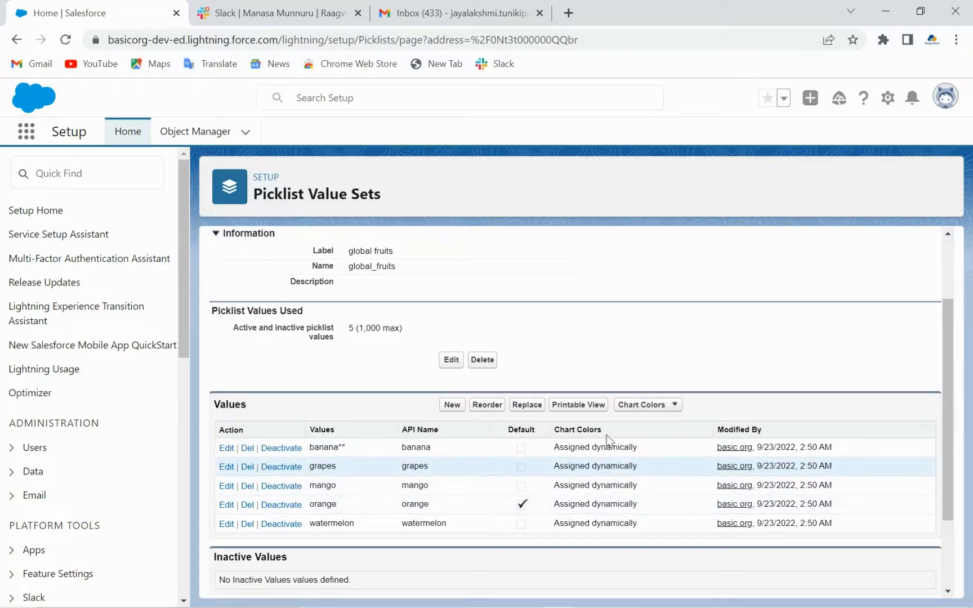
{"action": "scroll", "coordinate": [472, 485], "scroll_direction": "down", "scroll_amount": 2}
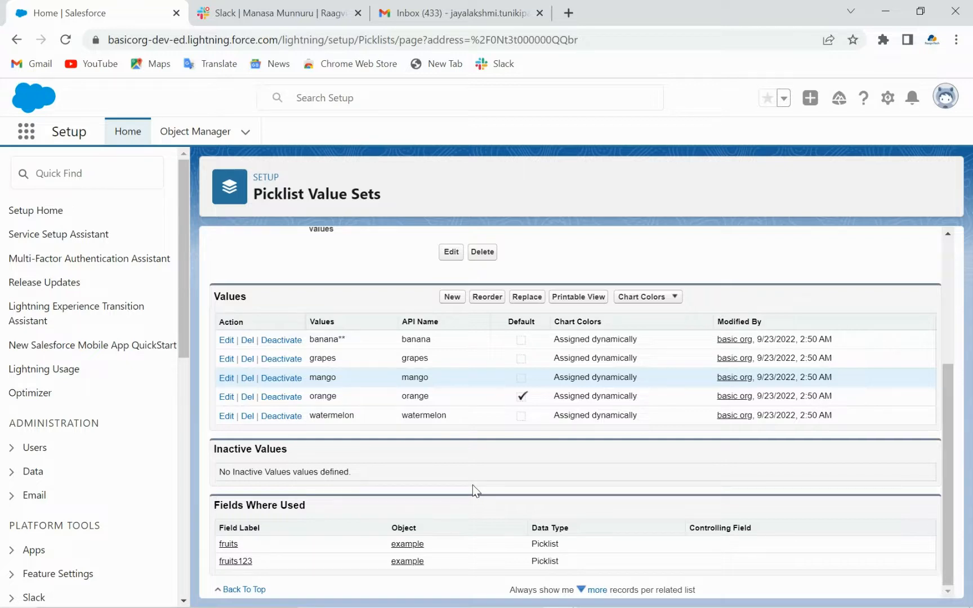
{"action": "scroll", "coordinate": [472, 485], "scroll_direction": "up", "scroll_amount": 4}
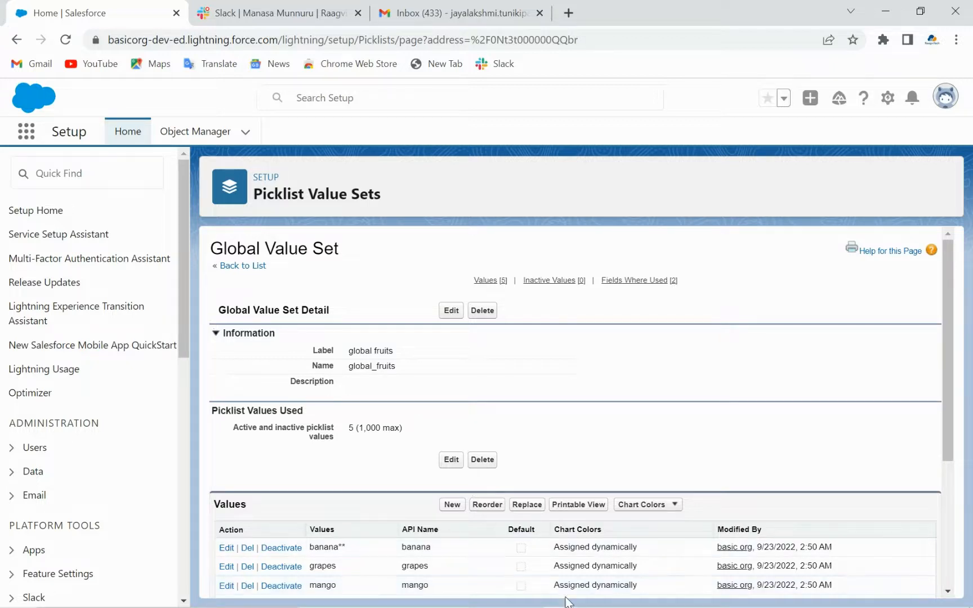
Switch to the picklist admin presentation in PowerPoint
{"action": "mouse_move", "coordinate": [555, 606]}
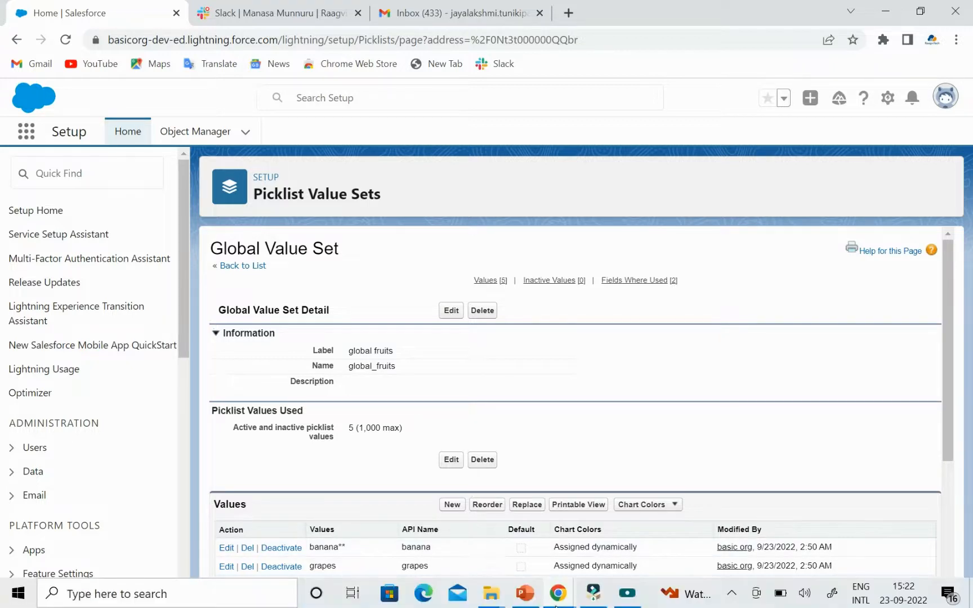
{"action": "left_click", "coordinate": [524, 593]}
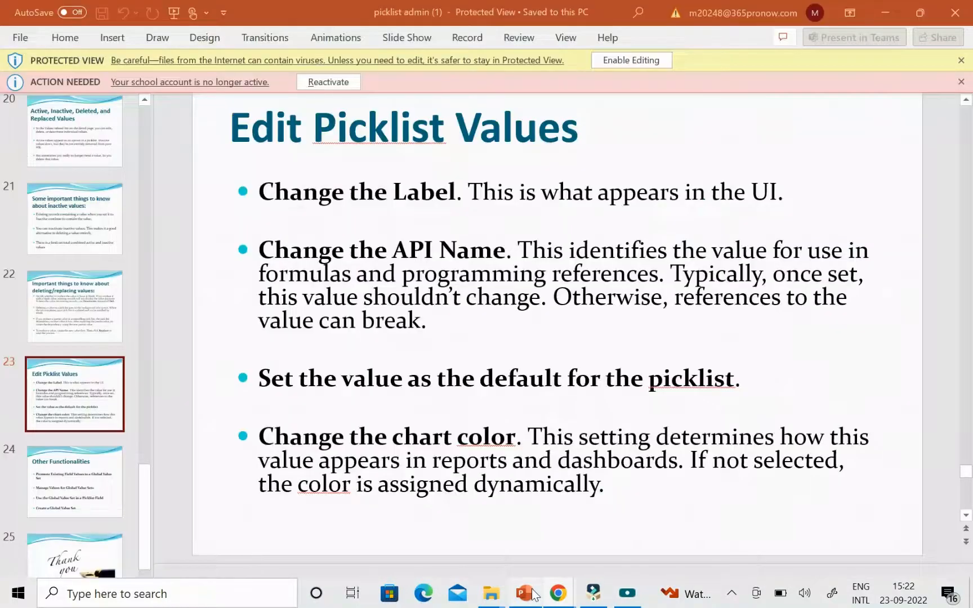